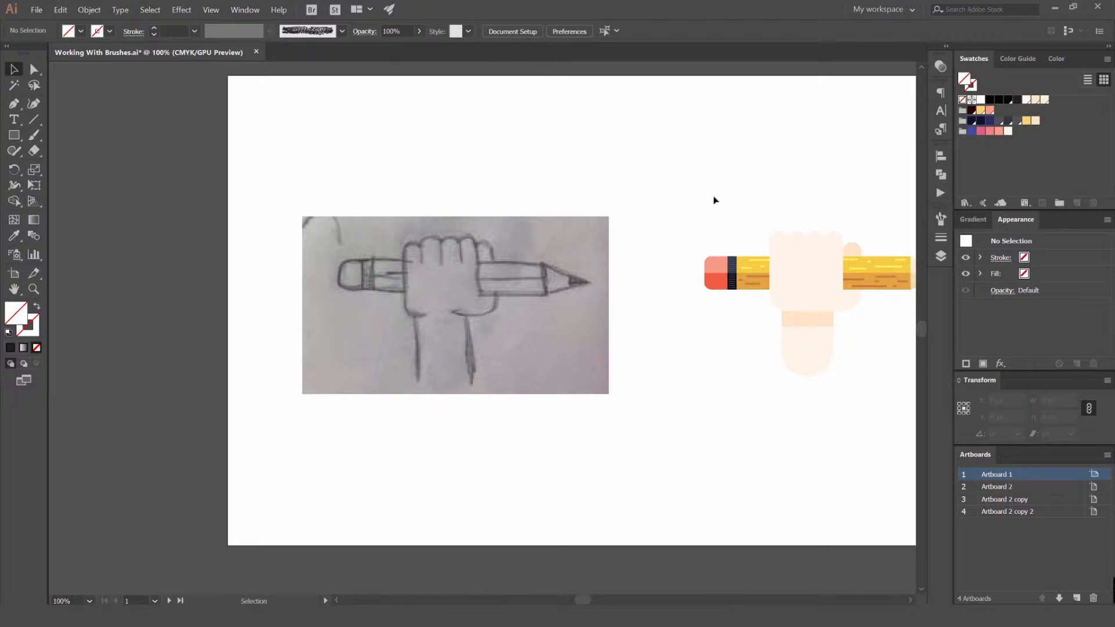
Examine the hand-and-pencil artwork stages from the pencil sketch through the flat and outlined versions to the finished artboards
{"action": "left_click", "coordinate": [566, 293]}
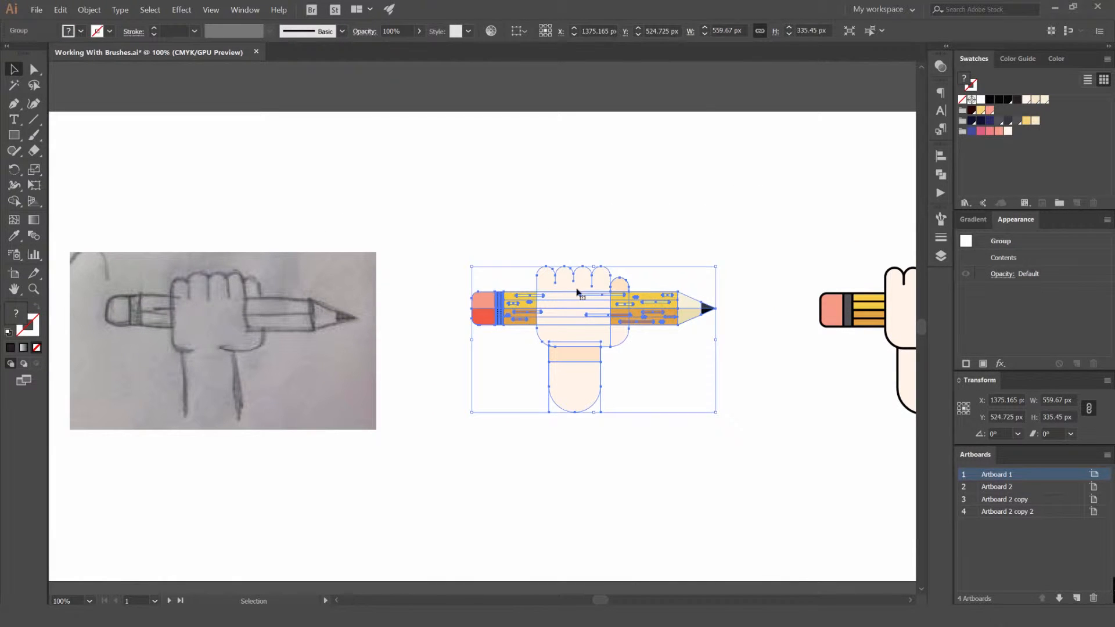
{"action": "left_click", "coordinate": [719, 269]}
{"action": "left_click_drag", "start_coordinate": [638, 232], "coordinate": [638, 254]}
{"action": "scroll", "coordinate": [632, 292], "scroll_direction": "up", "scroll_amount": 1}
{"action": "left_click_drag", "start_coordinate": [703, 296], "coordinate": [560, 268]}
{"action": "scroll", "coordinate": [591, 269], "scroll_direction": "down", "scroll_amount": 1}
{"action": "left_click_drag", "start_coordinate": [723, 249], "coordinate": [530, 239]}
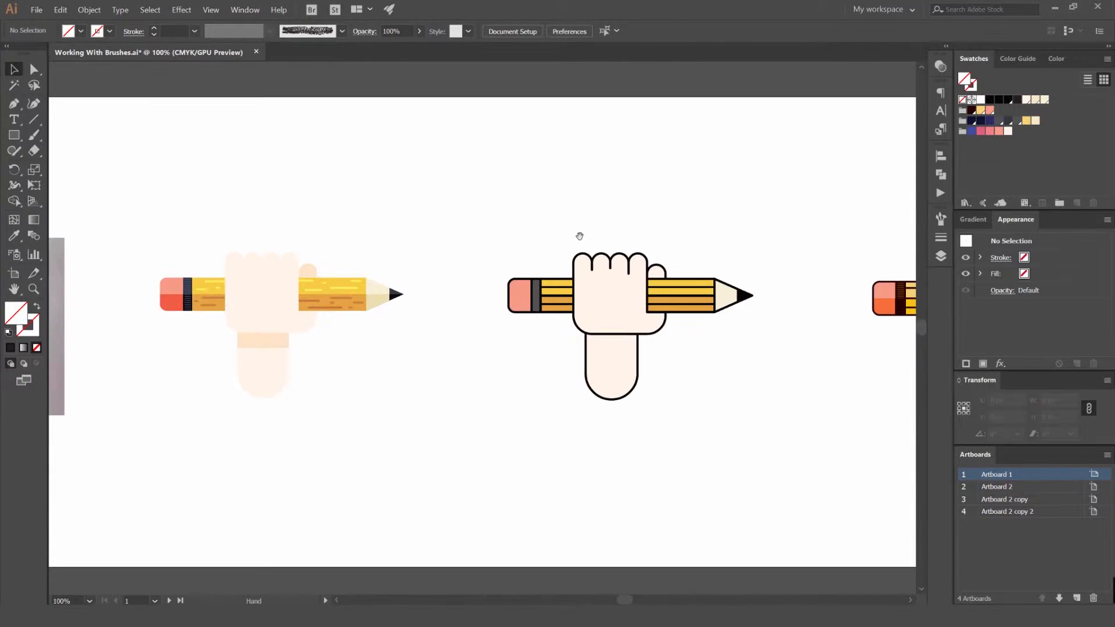
{"action": "left_click_drag", "start_coordinate": [640, 232], "coordinate": [524, 239]}
{"action": "left_click_drag", "start_coordinate": [617, 243], "coordinate": [525, 241]}
{"action": "left_click_drag", "start_coordinate": [720, 229], "coordinate": [512, 216]}
{"action": "scroll", "coordinate": [620, 281], "scroll_direction": "up", "scroll_amount": 1}
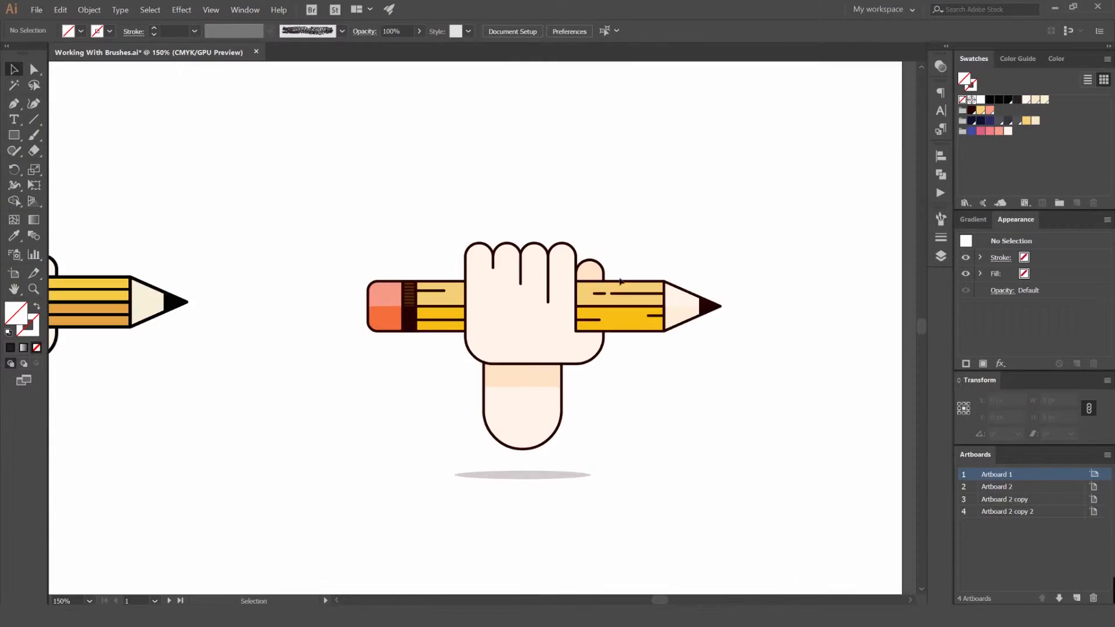
{"action": "scroll", "coordinate": [709, 256], "scroll_direction": "down", "scroll_amount": 1}
{"action": "left_click_drag", "start_coordinate": [792, 239], "coordinate": [385, 224]}
{"action": "scroll", "coordinate": [704, 218], "scroll_direction": "down", "scroll_amount": 1}
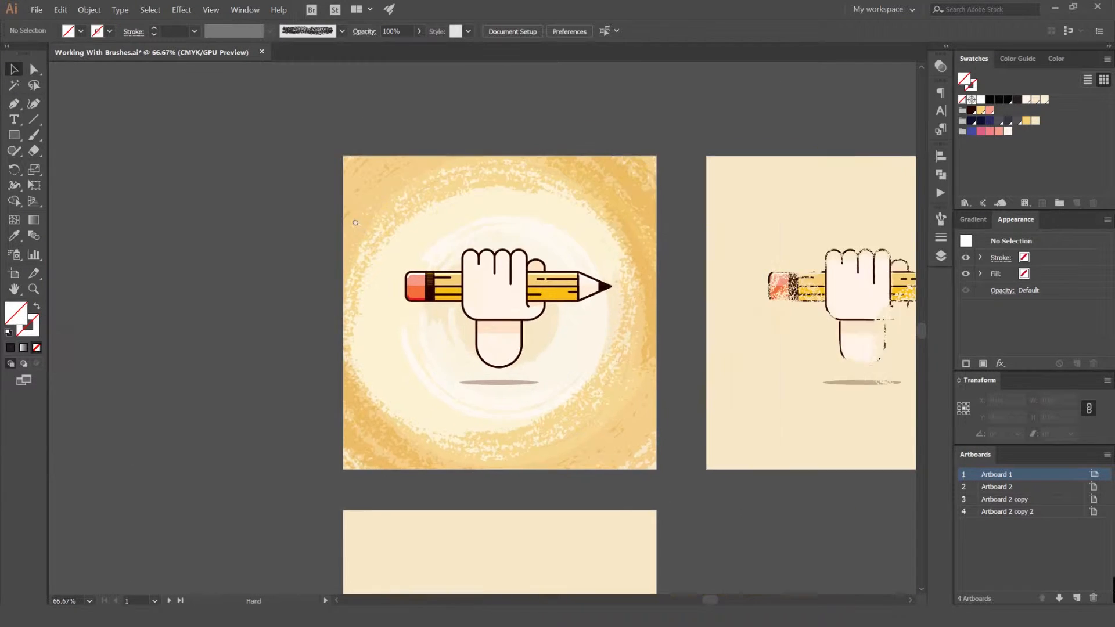
{"action": "scroll", "coordinate": [465, 222], "scroll_direction": "right", "scroll_amount": 1}
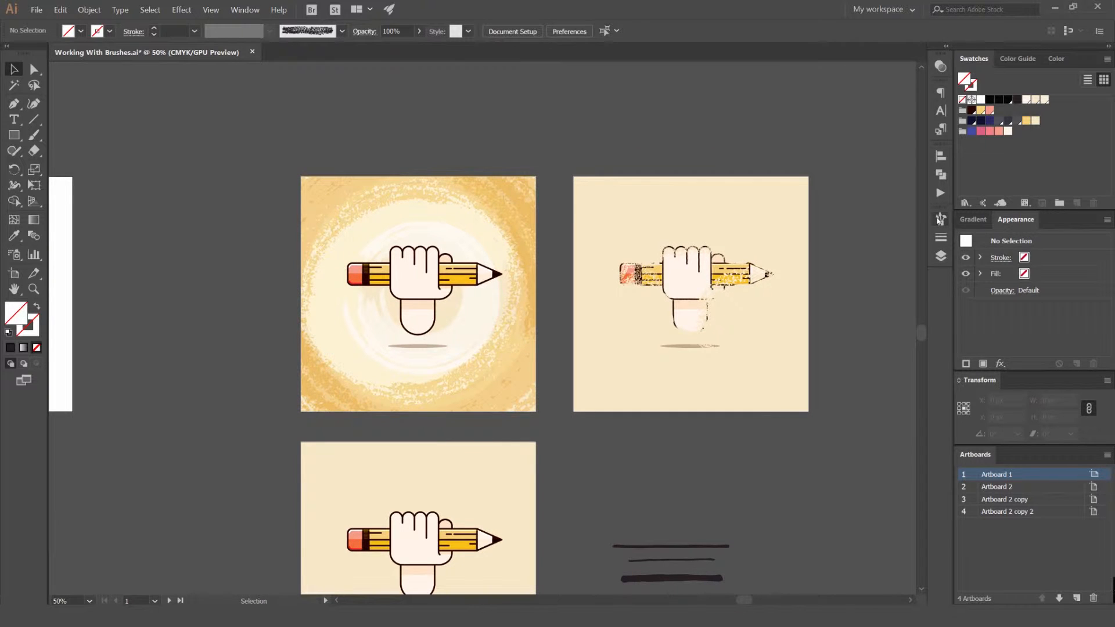
Display the brush collection and examine its textured brushes and the three dark hand-drawn strokes beside the artboards
{"action": "left_click", "coordinate": [940, 220]}
{"action": "scroll", "coordinate": [894, 264], "scroll_direction": "up", "scroll_amount": 2}
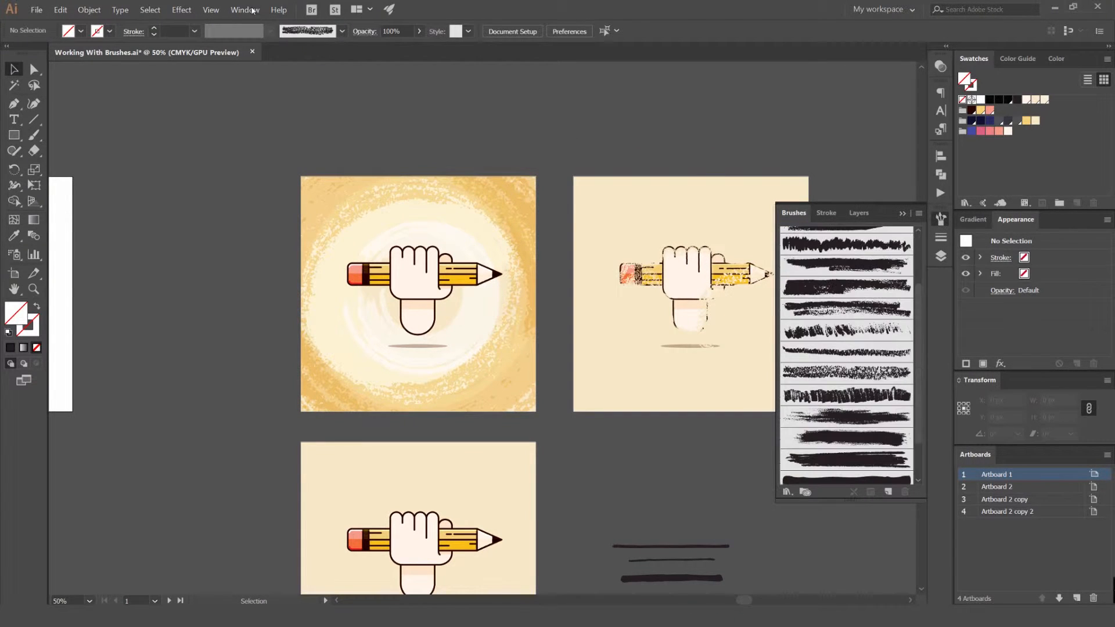
{"action": "left_click", "coordinate": [244, 10]}
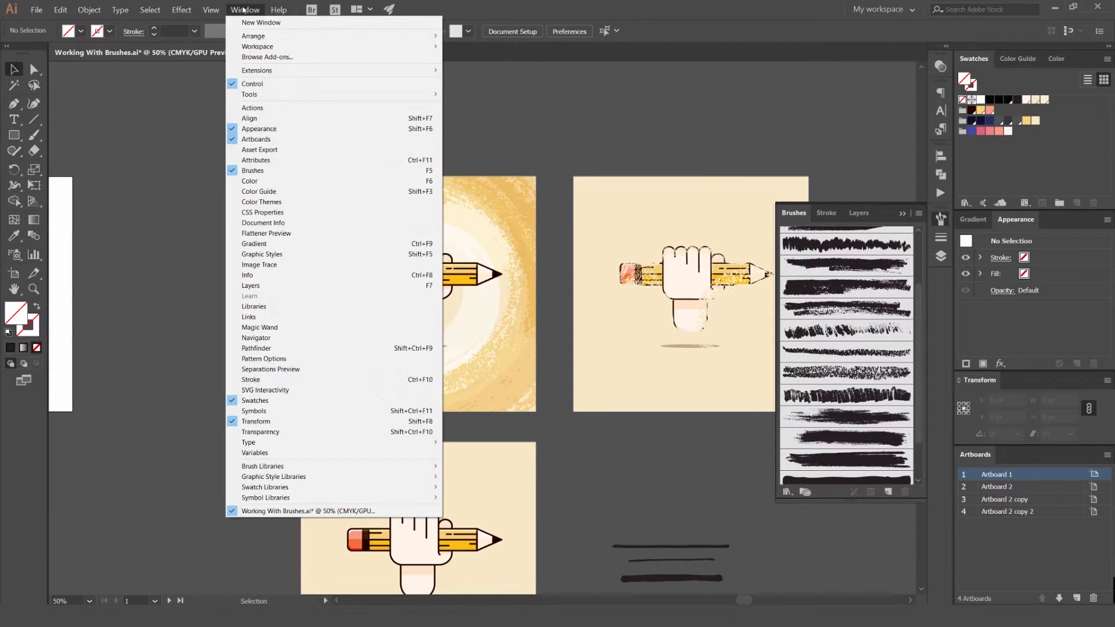
{"action": "left_click", "coordinate": [254, 171]}
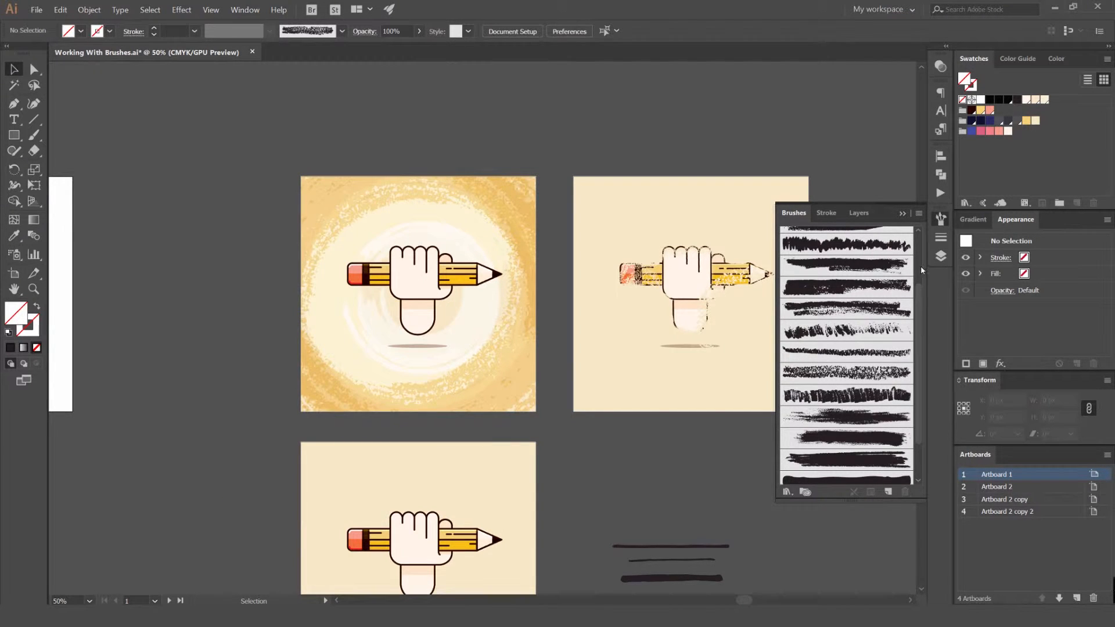
{"action": "scroll", "coordinate": [887, 285], "scroll_direction": "up", "scroll_amount": 2}
{"action": "scroll", "coordinate": [884, 286], "scroll_direction": "down", "scroll_amount": 5}
{"action": "left_click_drag", "start_coordinate": [681, 512], "coordinate": [595, 342]}
{"action": "scroll", "coordinate": [604, 414], "scroll_direction": "up", "scroll_amount": 4}
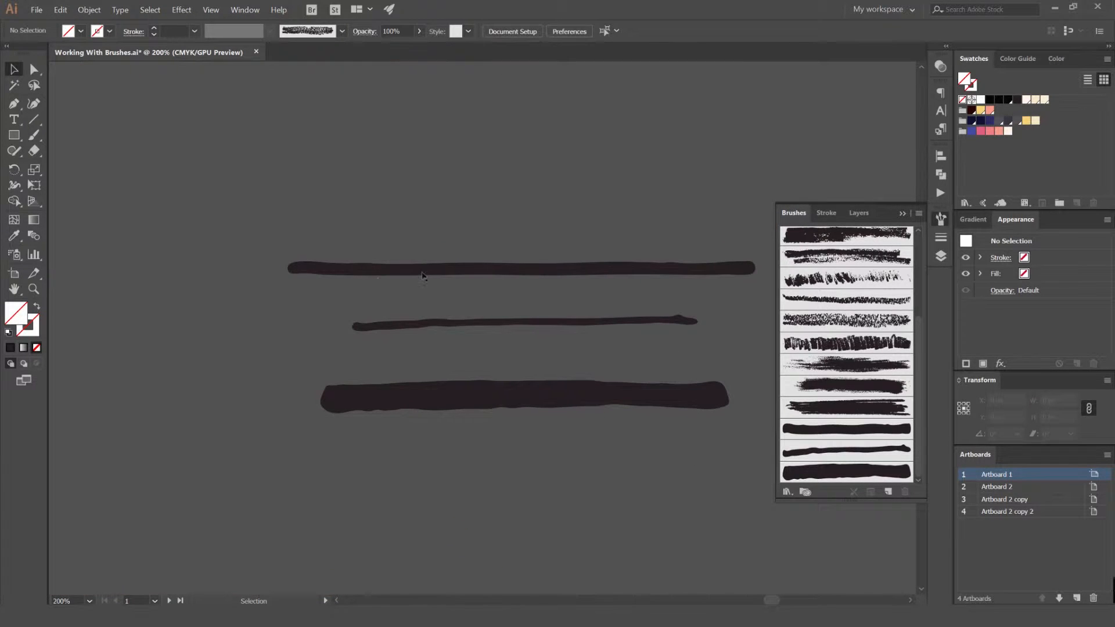
{"action": "scroll", "coordinate": [451, 278], "scroll_direction": "down", "scroll_amount": 3}
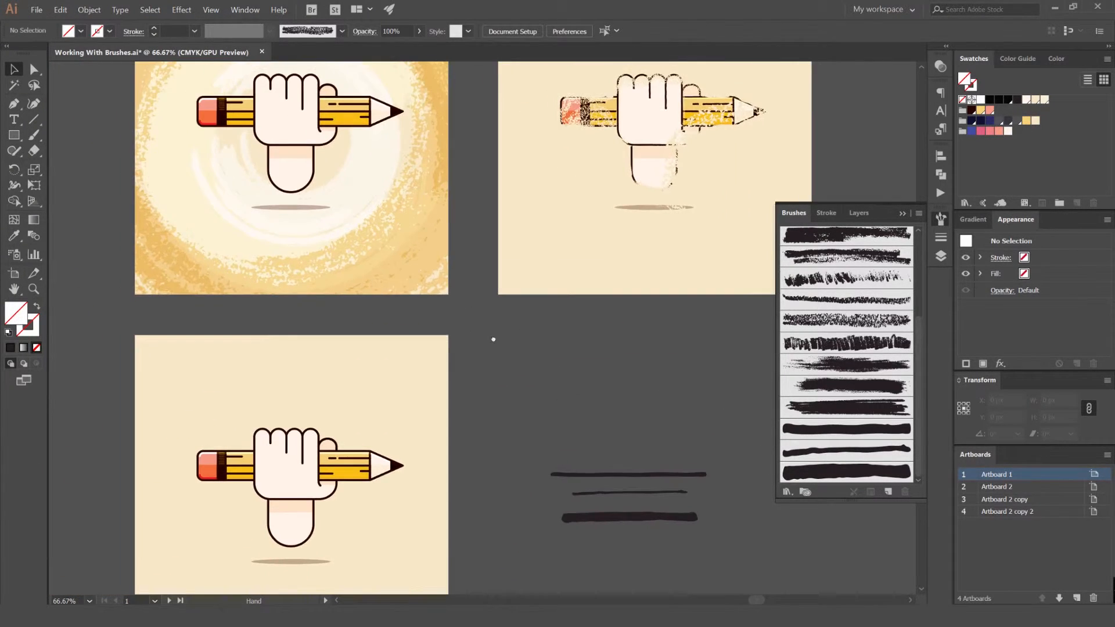
Compare the textured-background, distressed and plain versions of the hand-and-pencil illustration across the square artboards
{"action": "left_click_drag", "start_coordinate": [493, 339], "coordinate": [535, 380]}
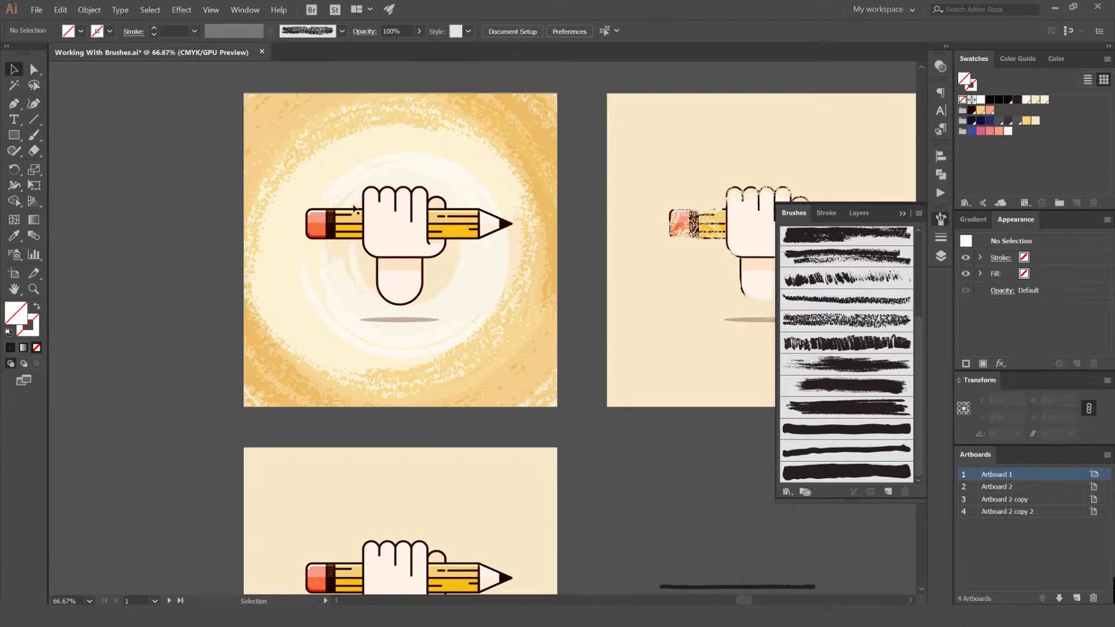
{"action": "scroll", "coordinate": [460, 248], "scroll_direction": "up", "scroll_amount": 1}
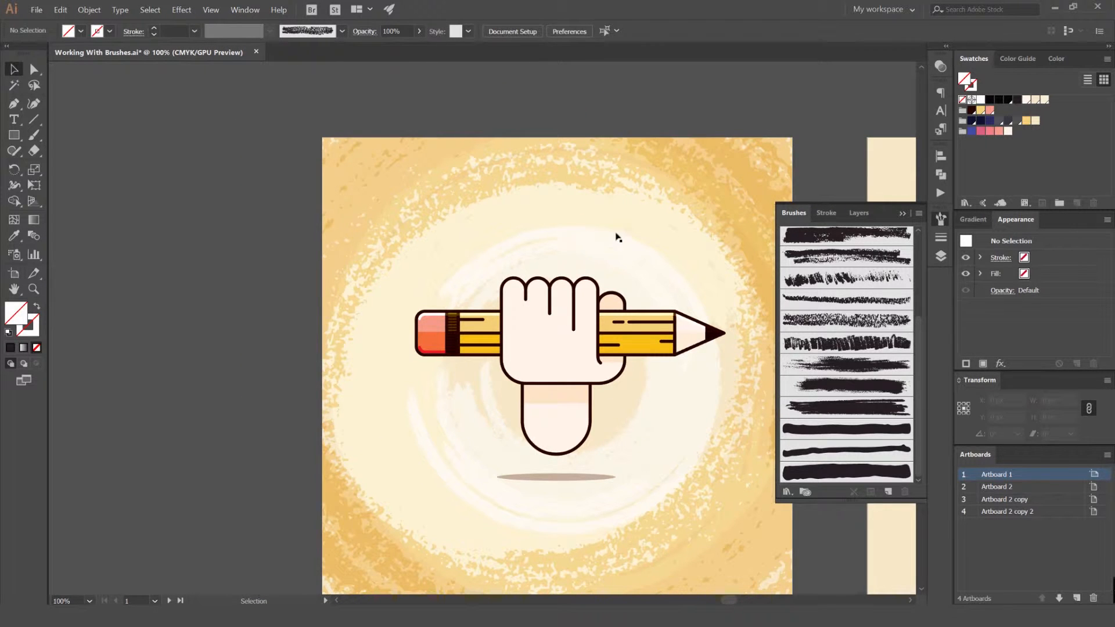
{"action": "left_click_drag", "start_coordinate": [617, 235], "coordinate": [344, 220]}
{"action": "scroll", "coordinate": [344, 220], "scroll_direction": "down", "scroll_amount": 1}
{"action": "left_click_drag", "start_coordinate": [557, 213], "coordinate": [435, 202]}
{"action": "scroll", "coordinate": [608, 283], "scroll_direction": "up", "scroll_amount": 1}
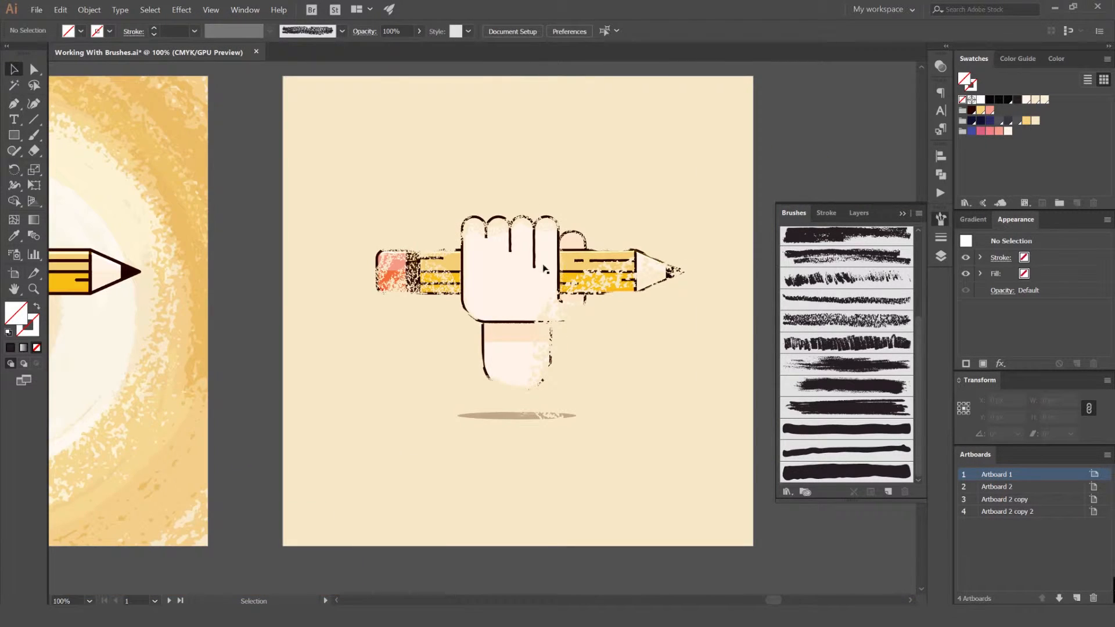
{"action": "scroll", "coordinate": [601, 308], "scroll_direction": "down", "scroll_amount": 1}
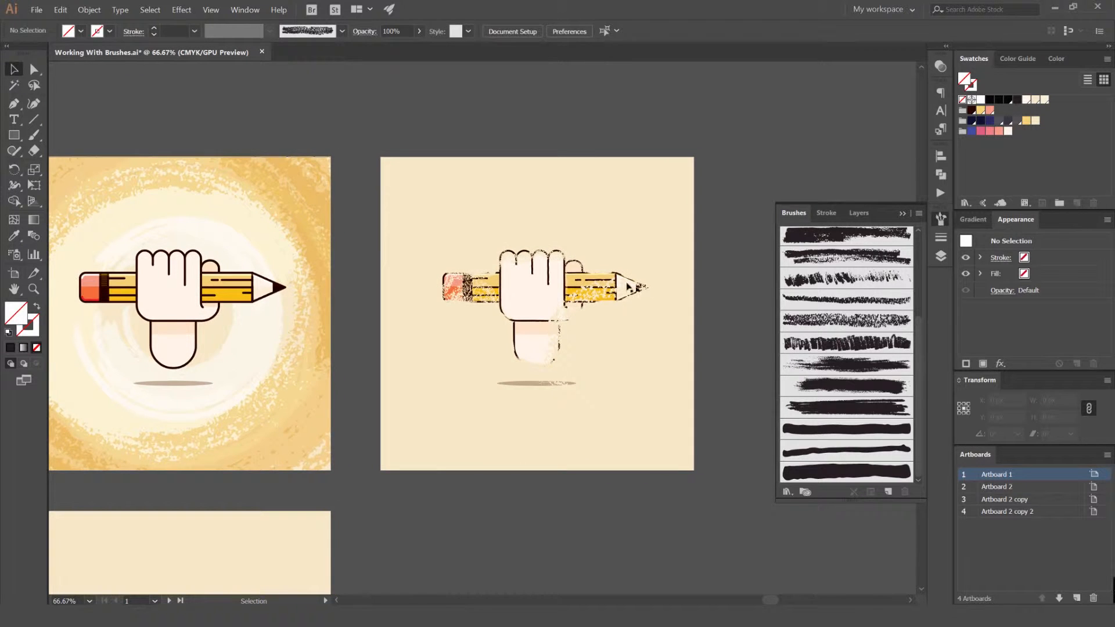
{"action": "mouse_move", "coordinate": [386, 301]}
{"action": "left_mouse_down"}
{"action": "mouse_move", "coordinate": [518, 279]}
{"action": "mouse_move", "coordinate": [480, 293]}
{"action": "left_mouse_up"}
{"action": "scroll", "coordinate": [467, 305], "scroll_direction": "down", "scroll_amount": 1}
{"action": "left_click_drag", "start_coordinate": [464, 338], "coordinate": [457, 201]}
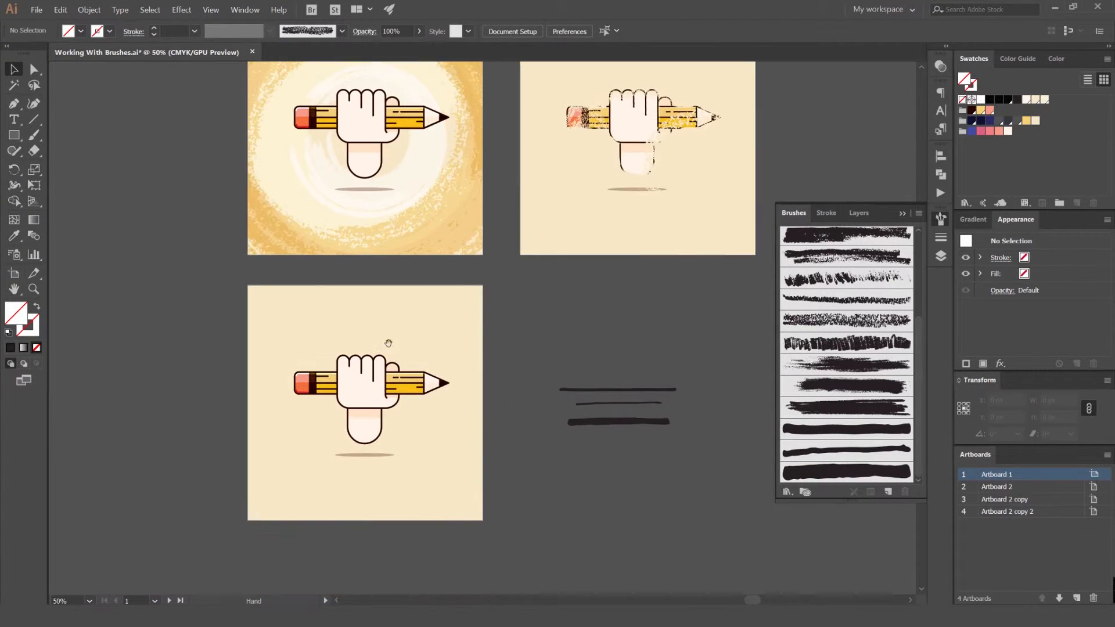
{"action": "left_click_drag", "start_coordinate": [399, 346], "coordinate": [558, 241]}
{"action": "scroll", "coordinate": [469, 287], "scroll_direction": "up", "scroll_amount": 2}
{"action": "left_click_drag", "start_coordinate": [788, 216], "coordinate": [701, 223]}
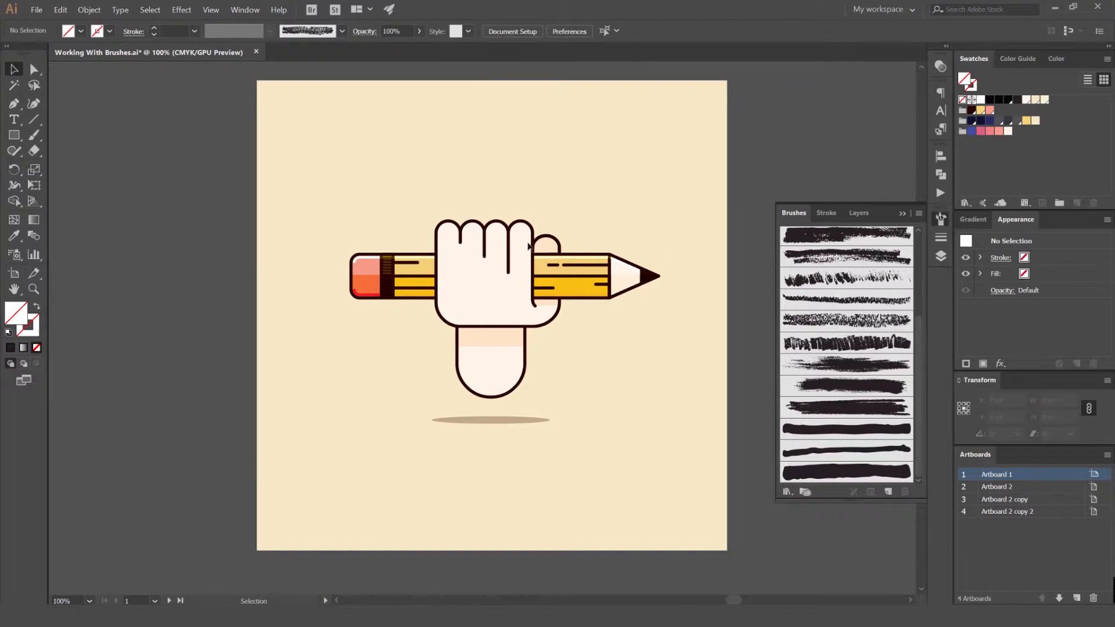
{"action": "left_click", "coordinate": [509, 274]}
{"action": "scroll", "coordinate": [519, 250], "scroll_direction": "up", "scroll_amount": 1}
{"action": "left_click_drag", "start_coordinate": [514, 212], "coordinate": [476, 139]}
{"action": "key", "text": "ctrl+z"}
{"action": "left_click_drag", "start_coordinate": [618, 268], "coordinate": [645, 168]}
{"action": "key", "text": "ctrl+z"}
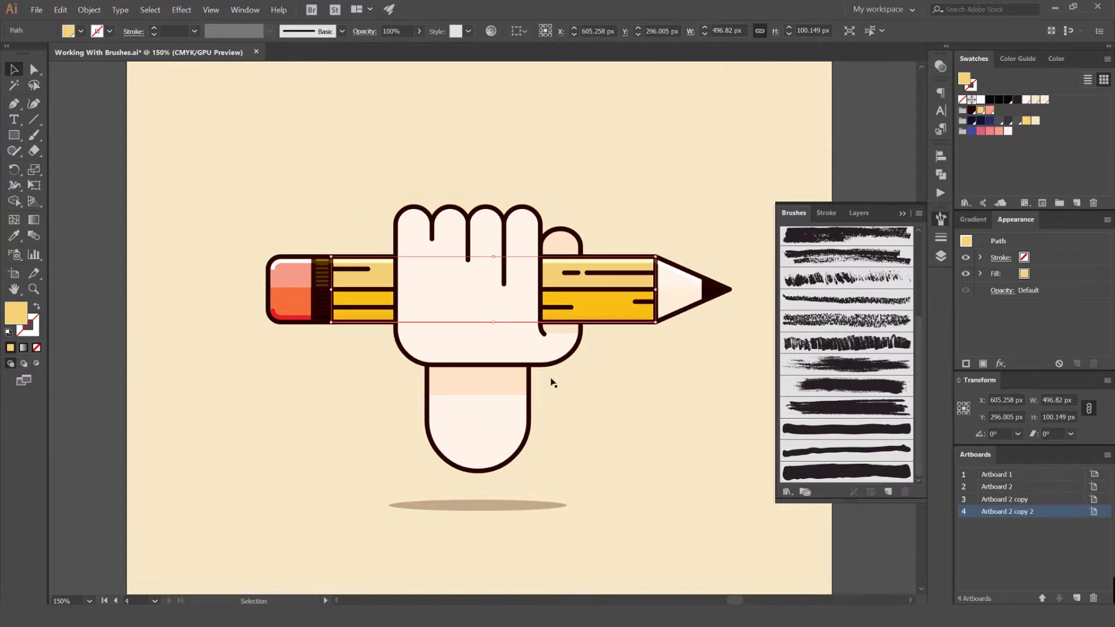
Move the plain artboard's cream background rectangle to a new layer named bg and lock that layer
{"action": "left_click", "coordinate": [599, 389]}
{"action": "key", "text": "ctrl+minus"}
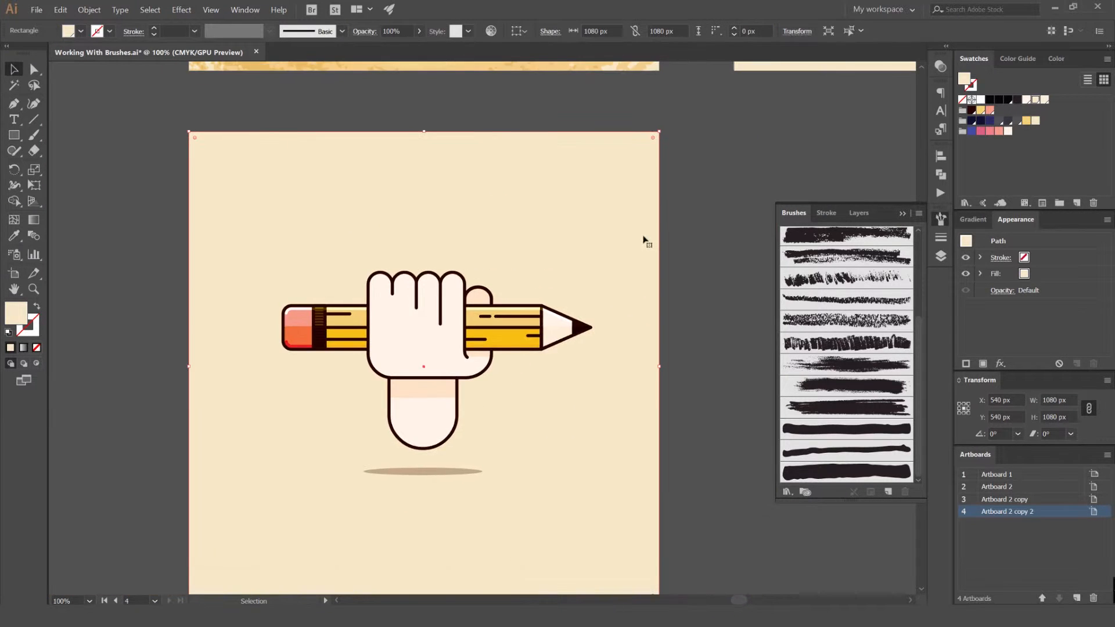
{"action": "left_click", "coordinate": [941, 257]}
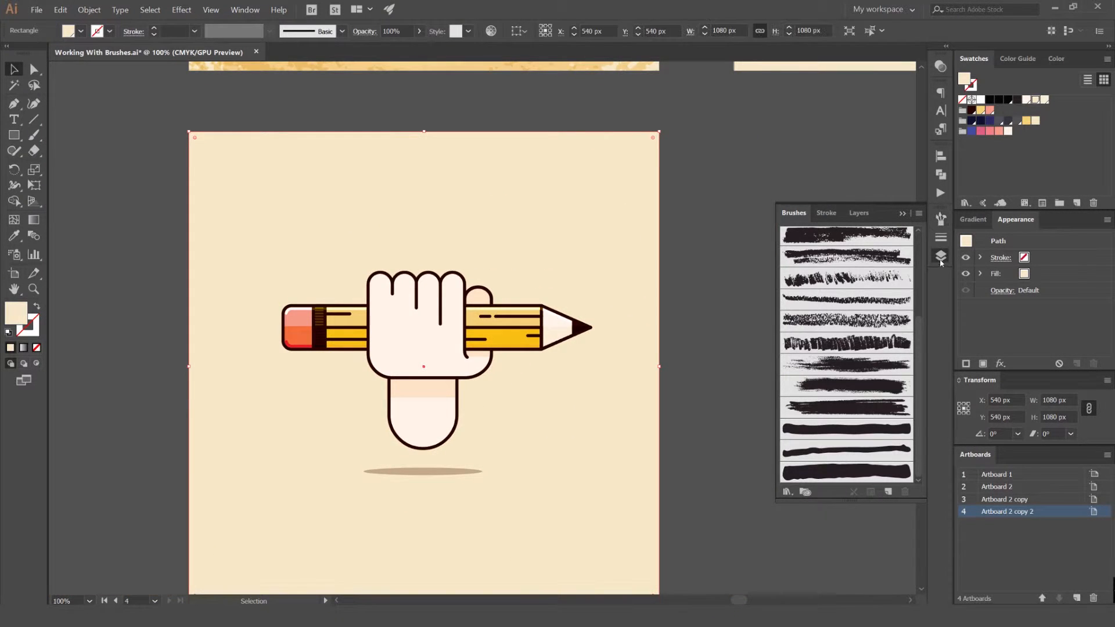
{"action": "left_click", "coordinate": [889, 492]}
{"action": "mouse_move", "coordinate": [916, 260]}
{"action": "left_mouse_down"}
{"action": "mouse_move", "coordinate": [915, 246]}
{"action": "mouse_move", "coordinate": [859, 254]}
{"action": "mouse_move", "coordinate": [859, 269]}
{"action": "left_mouse_up"}
{"action": "double_click", "coordinate": [856, 246]}
{"action": "type", "text": "bg"}
{"action": "key", "text": "Return"}
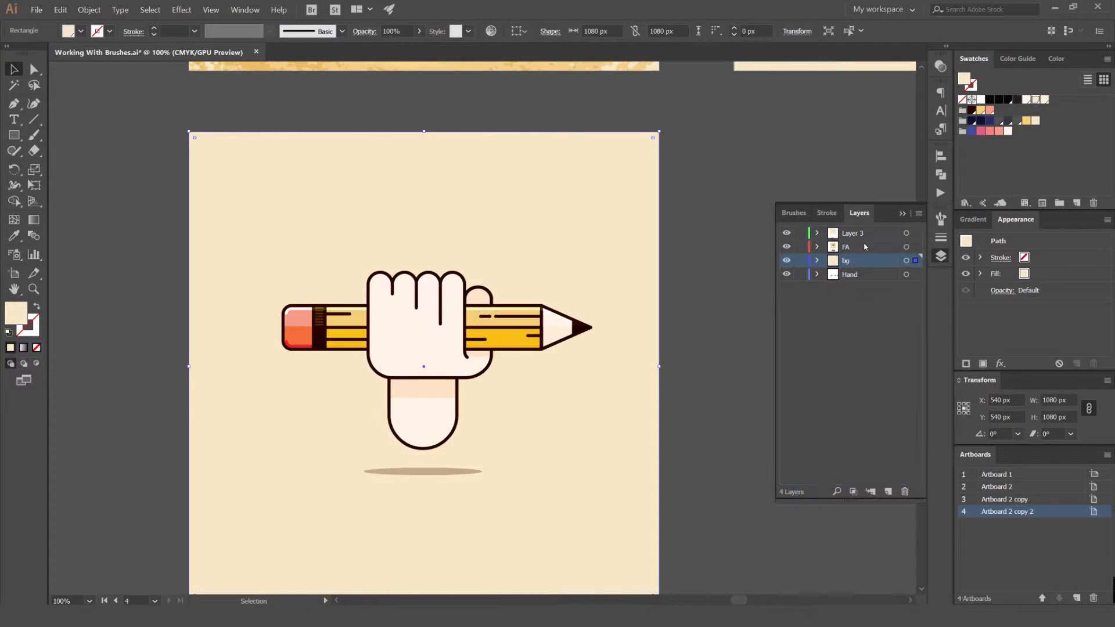
{"action": "left_click", "coordinate": [800, 260]}
{"action": "scroll", "coordinate": [634, 234], "scroll_direction": "down", "scroll_amount": 1}
{"action": "scroll", "coordinate": [489, 257], "scroll_direction": "up", "scroll_amount": 2}
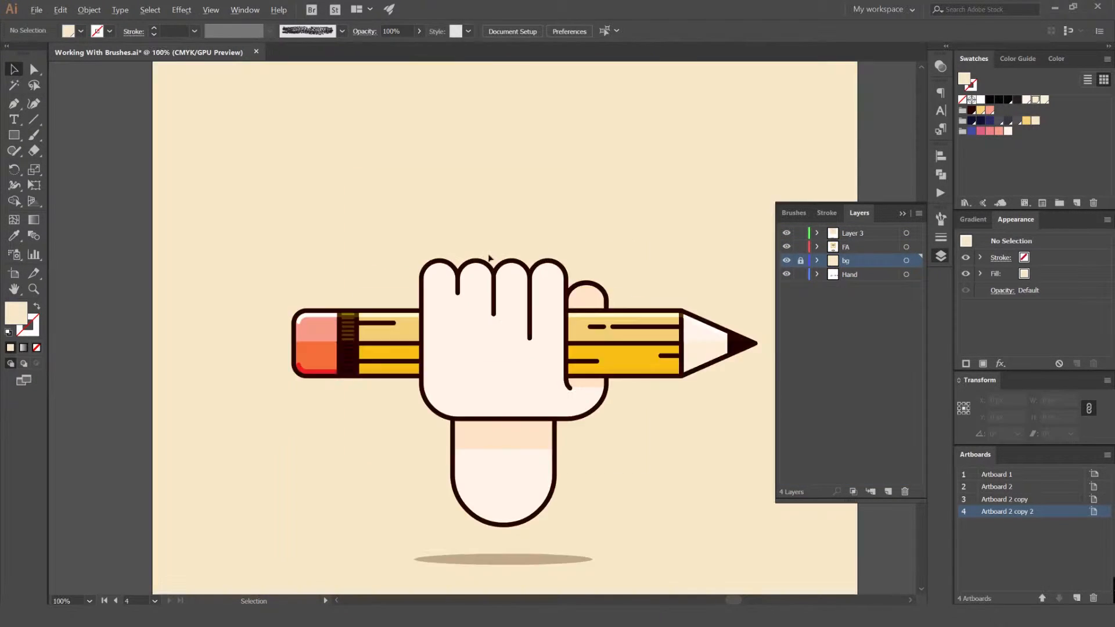
{"action": "left_click_drag", "start_coordinate": [635, 265], "coordinate": [578, 202]}
{"action": "left_click_drag", "start_coordinate": [478, 403], "coordinate": [370, 404]}
{"action": "key", "text": "ctrl+z"}
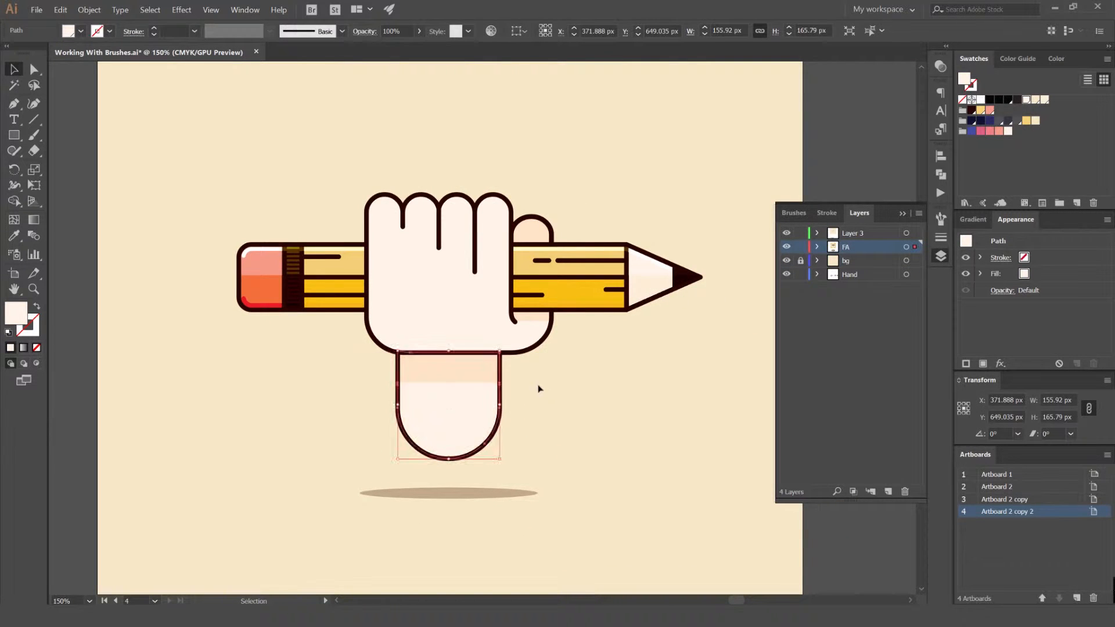
{"action": "left_click", "coordinate": [545, 391]}
{"action": "scroll", "coordinate": [297, 301], "scroll_direction": "up", "scroll_amount": 2}
{"action": "left_click_drag", "start_coordinate": [295, 302], "coordinate": [457, 320]}
{"action": "left_click_drag", "start_coordinate": [381, 302], "coordinate": [308, 302]}
{"action": "key", "text": "ctrl+z"}
{"action": "scroll", "coordinate": [379, 224], "scroll_direction": "up", "scroll_amount": 2}
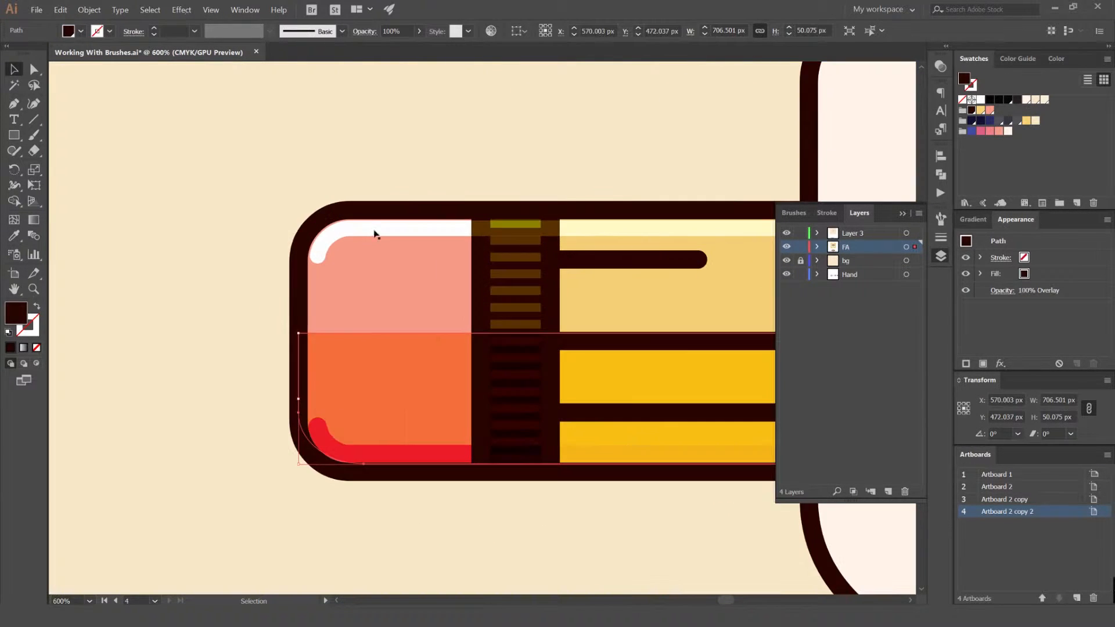
{"action": "left_click", "coordinate": [377, 232]}
{"action": "scroll", "coordinate": [389, 239], "scroll_direction": "down", "scroll_amount": 2}
{"action": "scroll", "coordinate": [458, 237], "scroll_direction": "up", "scroll_amount": 2}
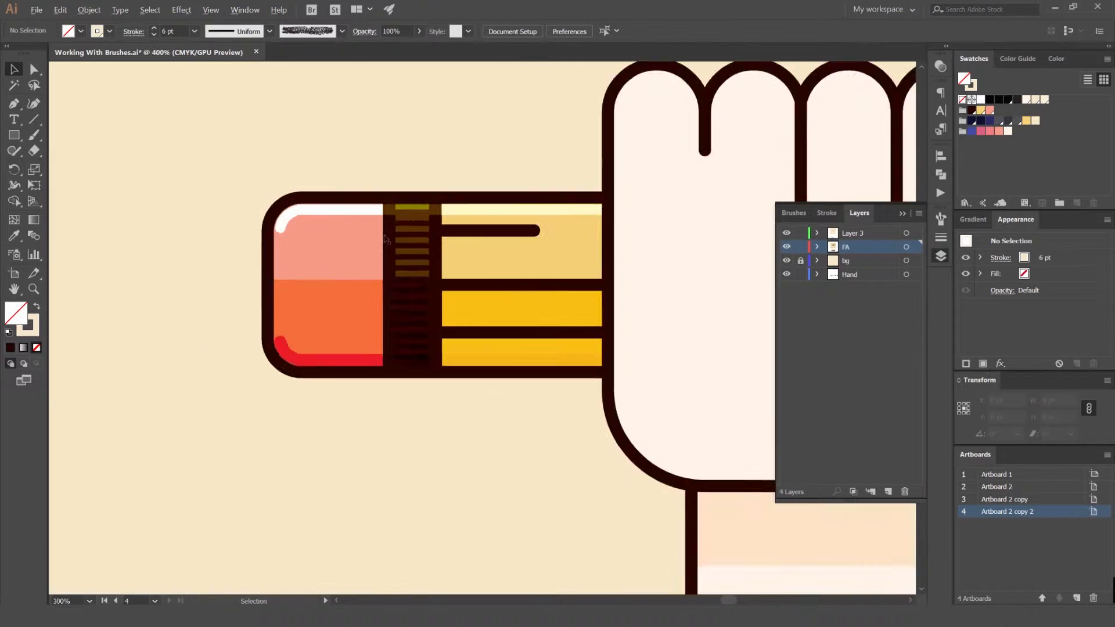
{"action": "scroll", "coordinate": [457, 236], "scroll_direction": "down", "scroll_amount": 3}
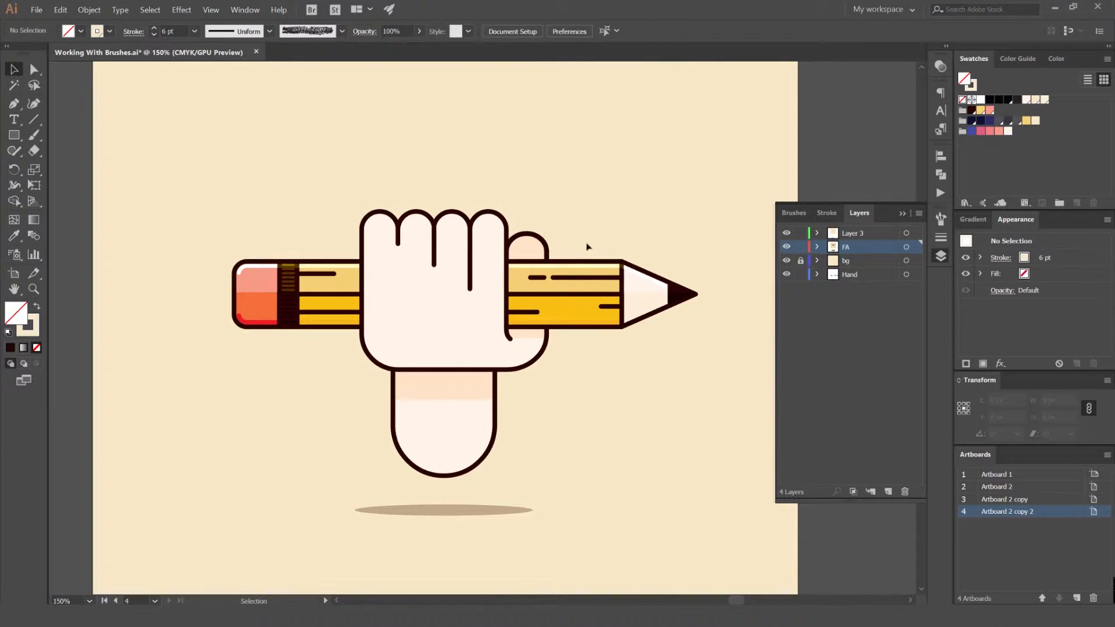
{"action": "scroll", "coordinate": [560, 227], "scroll_direction": "left", "scroll_amount": 1}
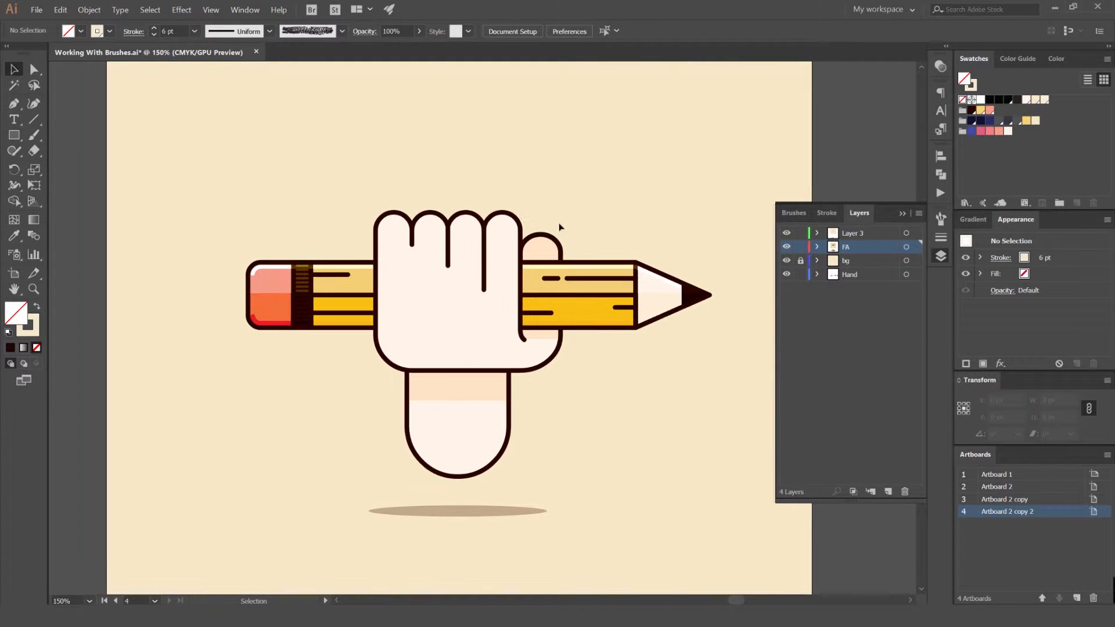
Select the fist's dark outline and extend the selection to all objects with the same stroke color
{"action": "mouse_move", "coordinate": [503, 211]}
{"action": "left_mouse_down"}
{"action": "mouse_move", "coordinate": [504, 200]}
{"action": "mouse_move", "coordinate": [507, 211]}
{"action": "left_mouse_up"}
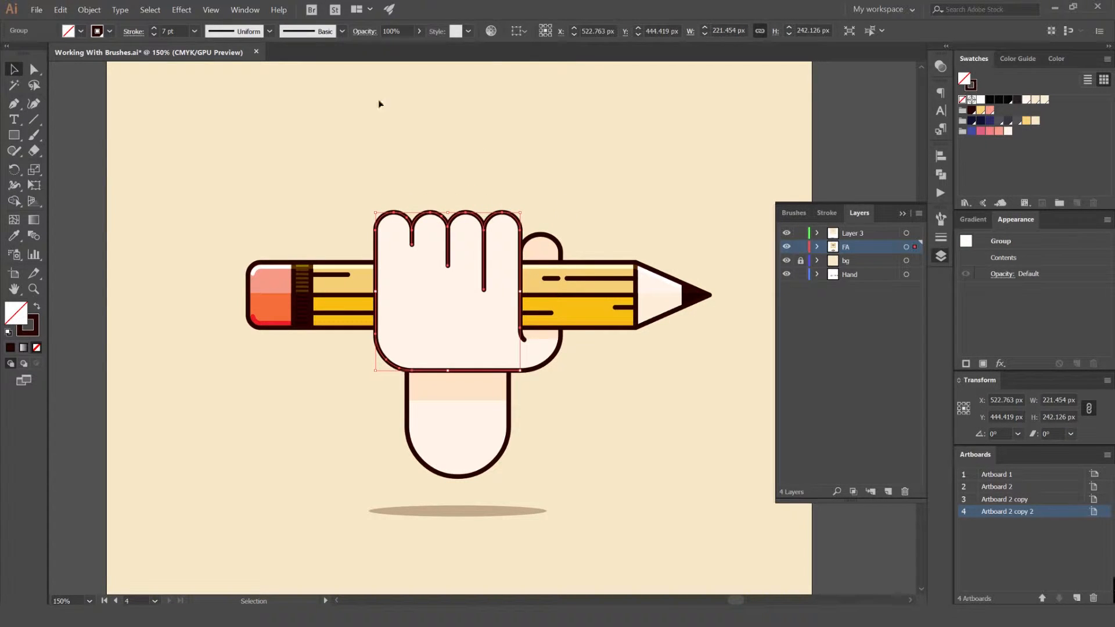
{"action": "left_click", "coordinate": [150, 10]}
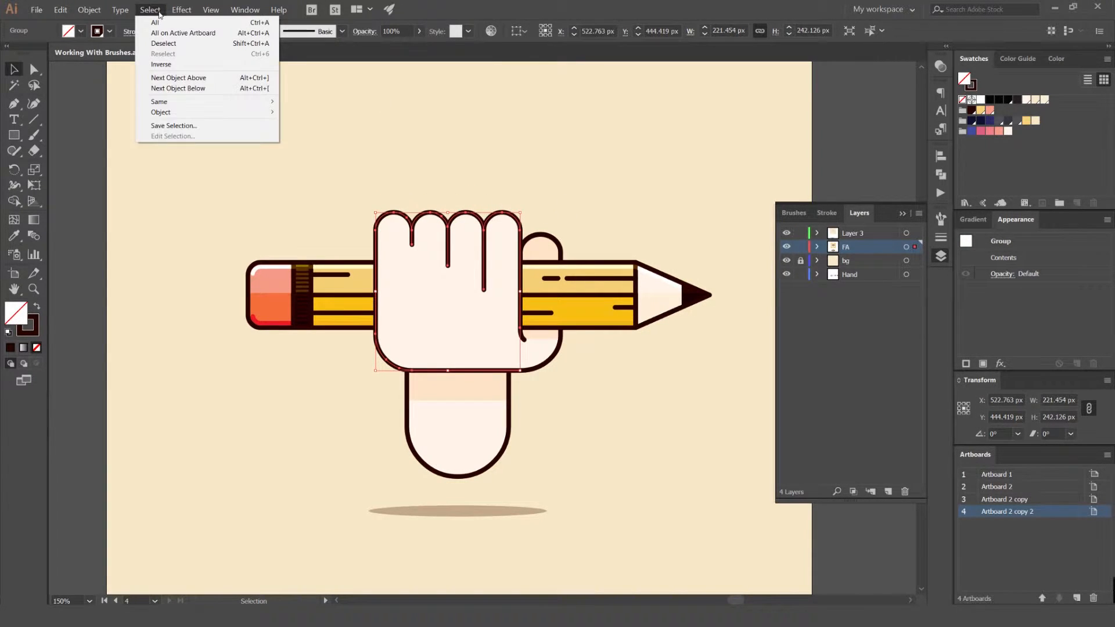
{"action": "mouse_move", "coordinate": [188, 102]}
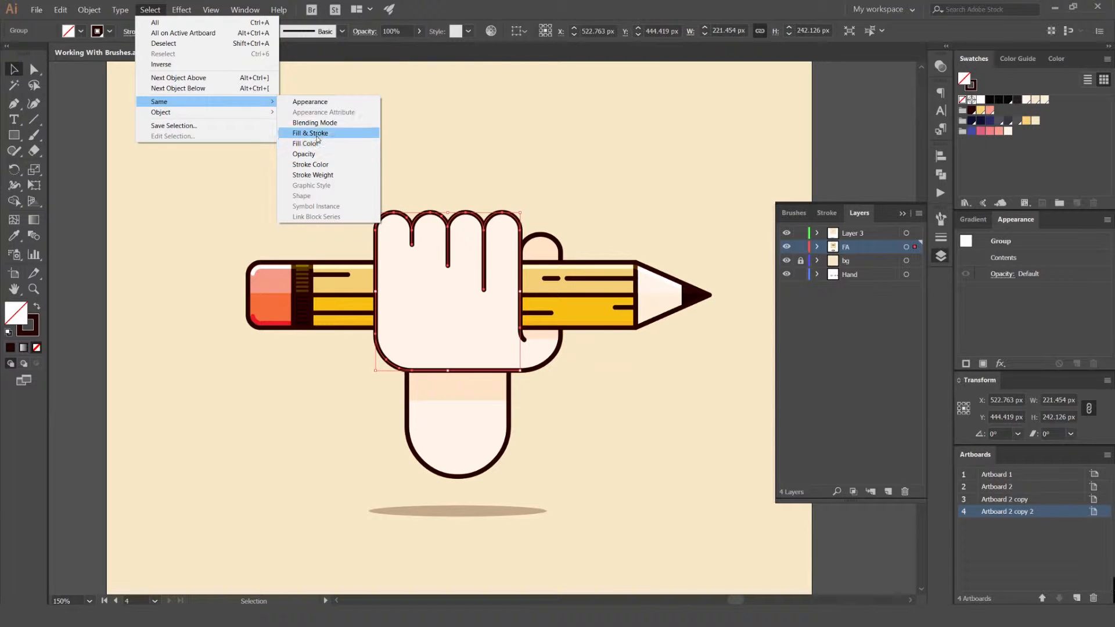
{"action": "left_click", "coordinate": [310, 164]}
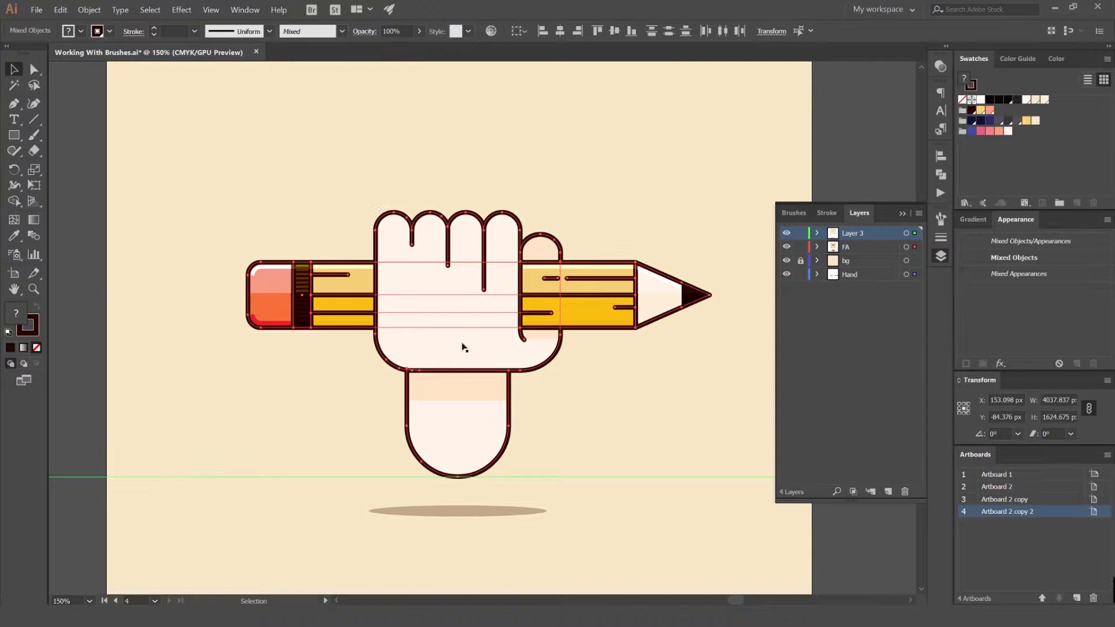
{"action": "scroll", "coordinate": [338, 274], "scroll_direction": "up", "scroll_amount": 6}
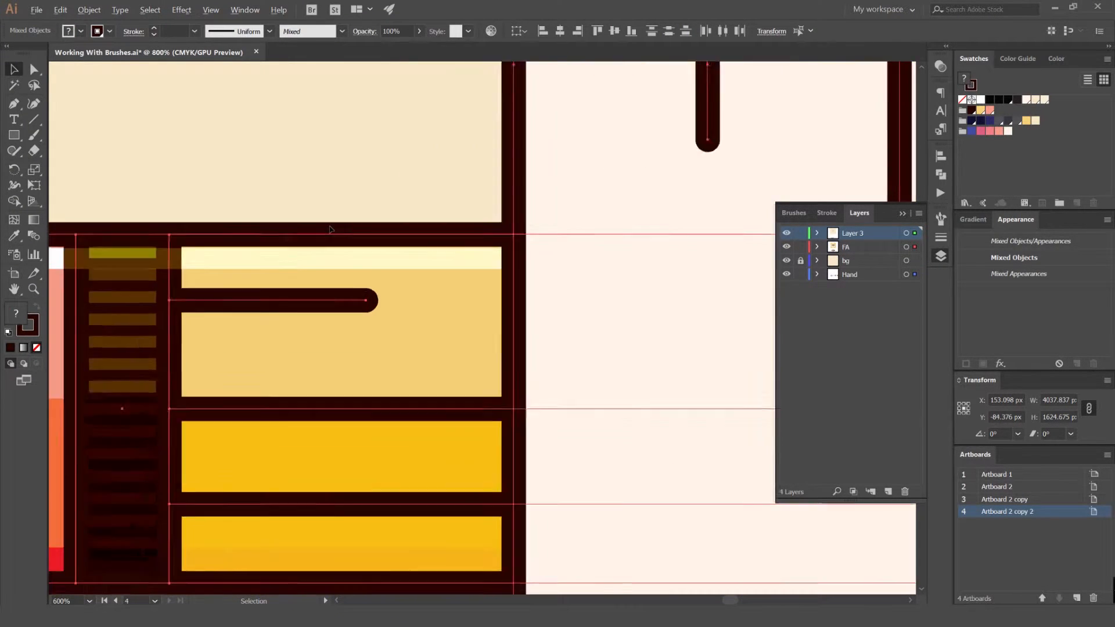
{"action": "scroll", "coordinate": [339, 240], "scroll_direction": "down", "scroll_amount": 4}
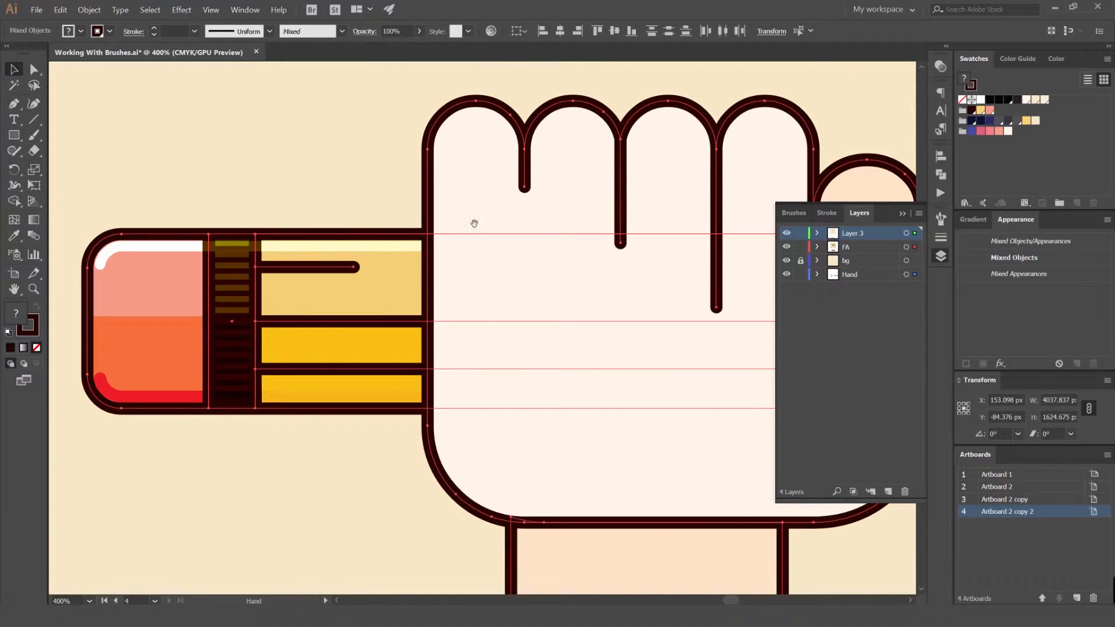
{"action": "scroll", "coordinate": [463, 224], "scroll_direction": "up", "scroll_amount": 1}
{"action": "scroll", "coordinate": [440, 211], "scroll_direction": "down", "scroll_amount": 1}
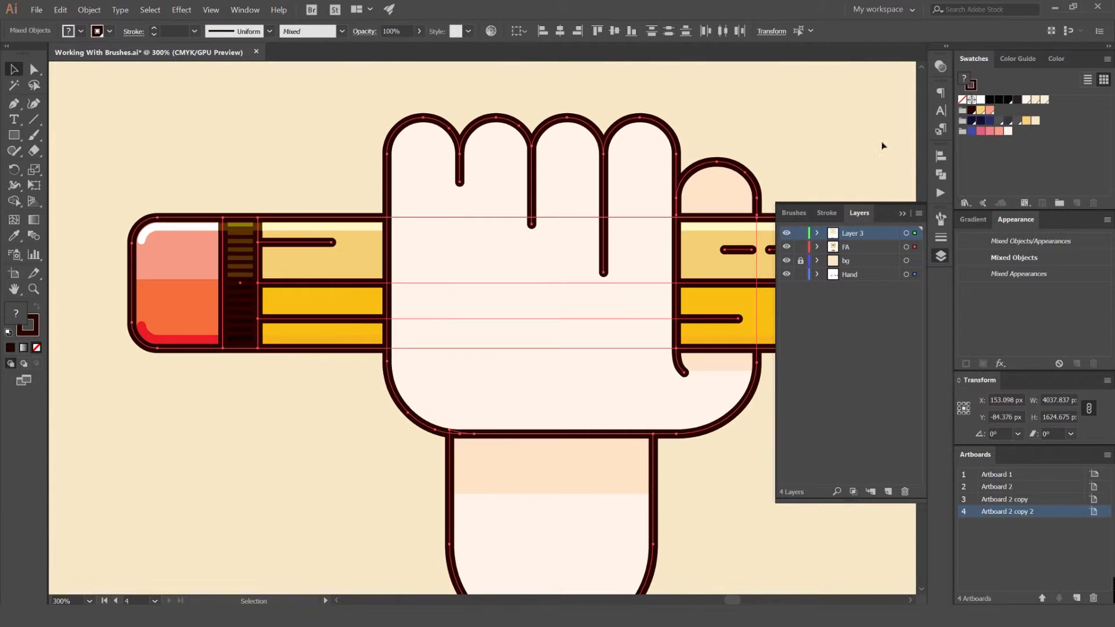
Apply the uppermost of the three smooth hand-drawn brushes to the selected outlines
{"action": "left_click", "coordinate": [941, 218]}
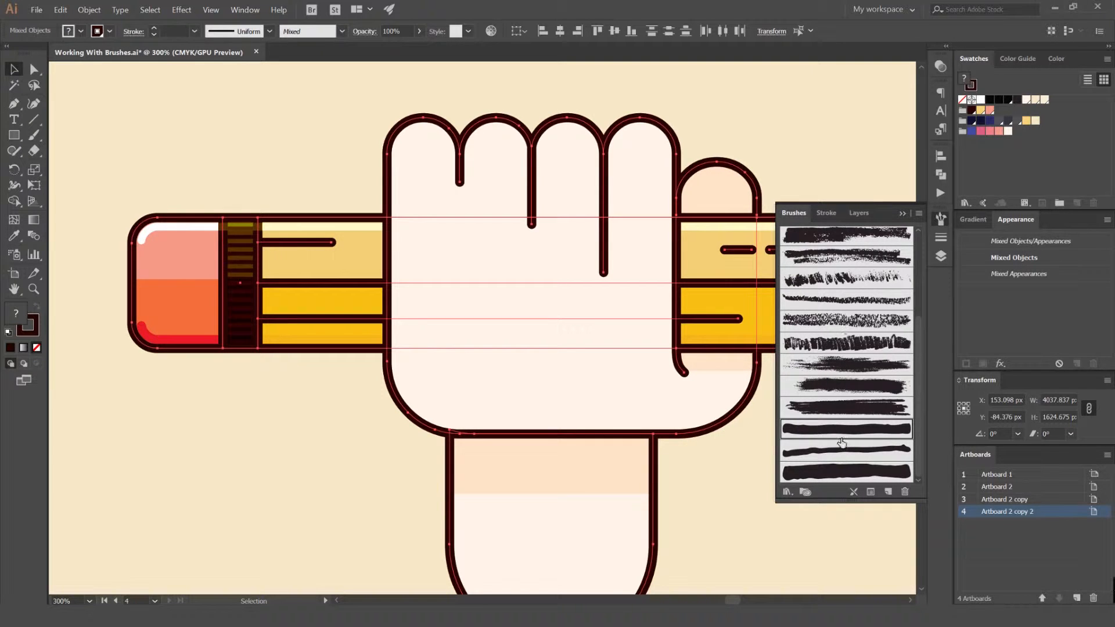
{"action": "scroll", "coordinate": [653, 378], "scroll_direction": "up", "scroll_amount": 3}
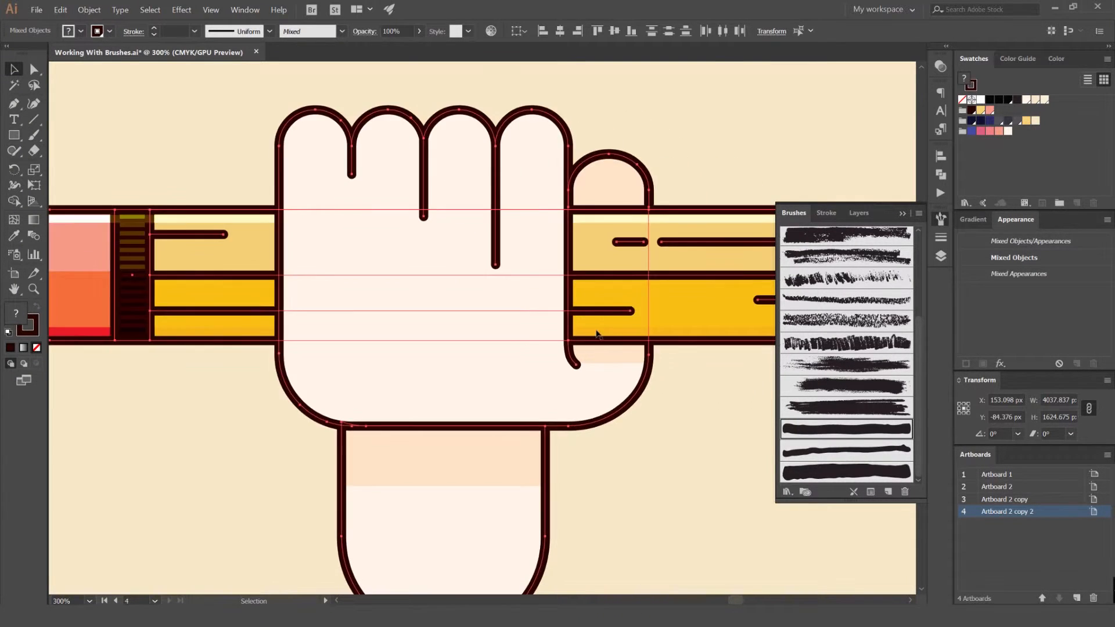
{"action": "scroll", "coordinate": [540, 354], "scroll_direction": "down", "scroll_amount": 1}
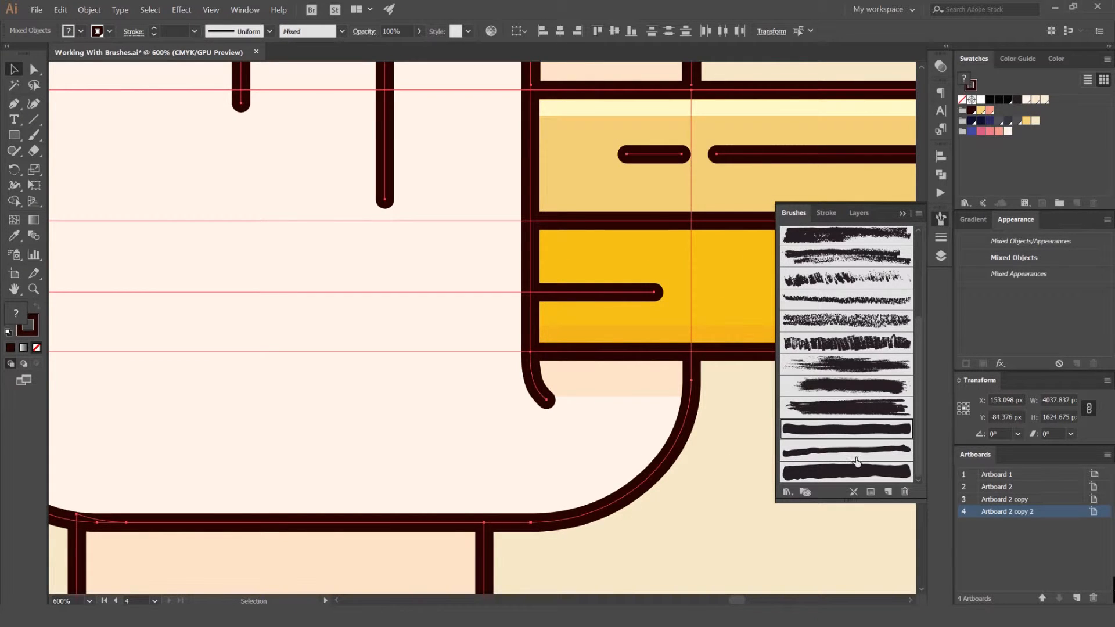
{"action": "scroll", "coordinate": [707, 438], "scroll_direction": "down", "scroll_amount": 2}
{"action": "left_click", "coordinate": [817, 430]}
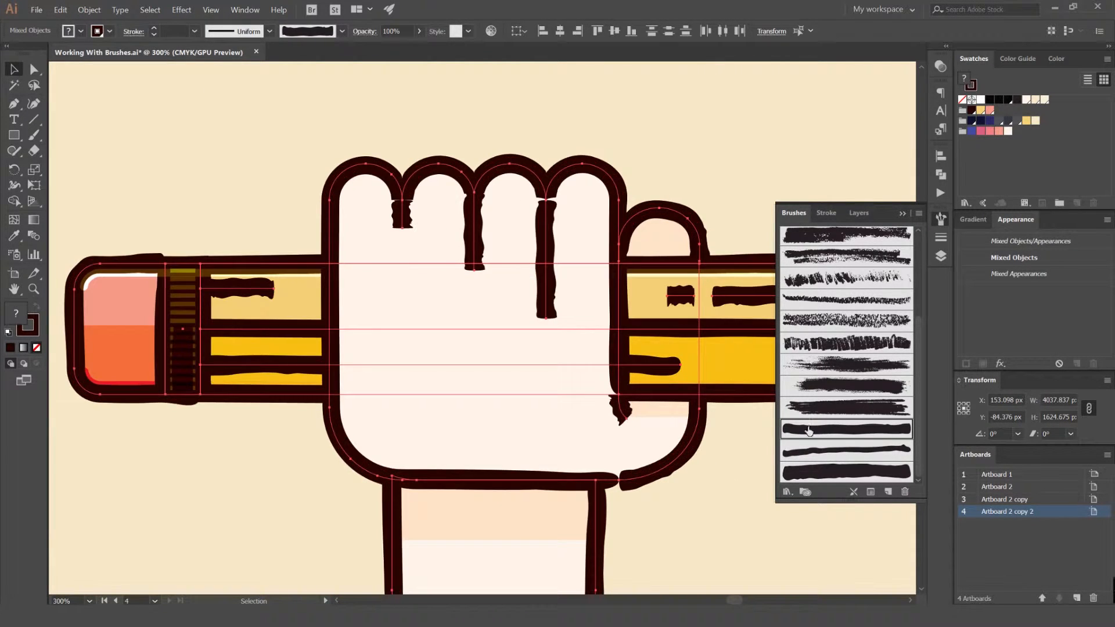
{"action": "scroll", "coordinate": [478, 244], "scroll_direction": "up", "scroll_amount": 2}
{"action": "mouse_move", "coordinate": [600, 184]}
{"action": "left_mouse_down"}
{"action": "mouse_move", "coordinate": [419, 183]}
{"action": "mouse_move", "coordinate": [441, 173]}
{"action": "left_mouse_up"}
{"action": "scroll", "coordinate": [411, 183], "scroll_direction": "down", "scroll_amount": 2}
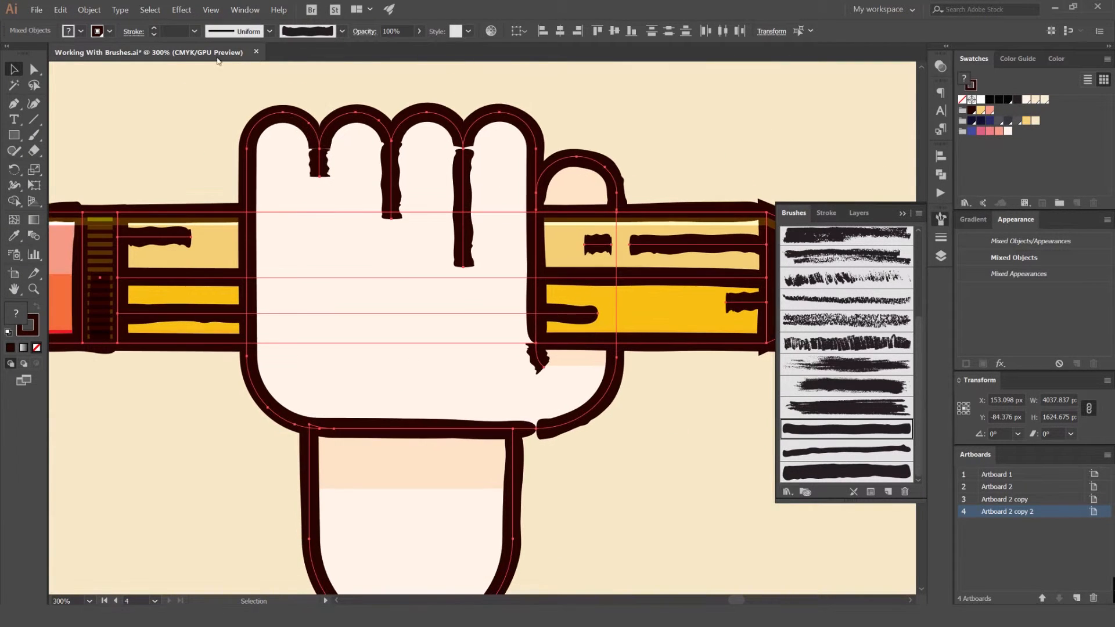
Try a 0.25 pt stroke weight on the selected outlines
{"action": "left_click", "coordinate": [194, 31]}
{"action": "left_click", "coordinate": [204, 44]}
{"action": "scroll", "coordinate": [344, 99], "scroll_direction": "down", "scroll_amount": 1}
{"action": "left_click_drag", "start_coordinate": [292, 115], "coordinate": [318, 161]}
{"action": "scroll", "coordinate": [318, 160], "scroll_direction": "up", "scroll_amount": 2}
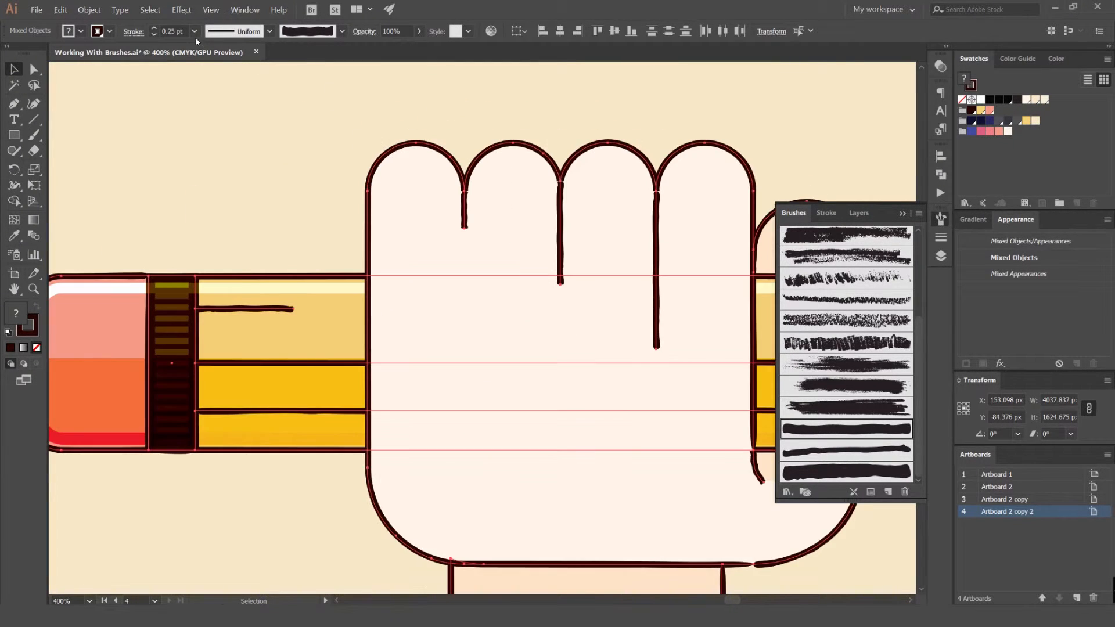
Set the selected outlines' stroke weight to 0.4 pt and deselect them
{"action": "left_click", "coordinate": [196, 32]}
{"action": "left_click", "coordinate": [176, 32]}
{"action": "left_click", "coordinate": [175, 31]}
{"action": "type", "text": "4"}
{"action": "key", "text": "Return"}
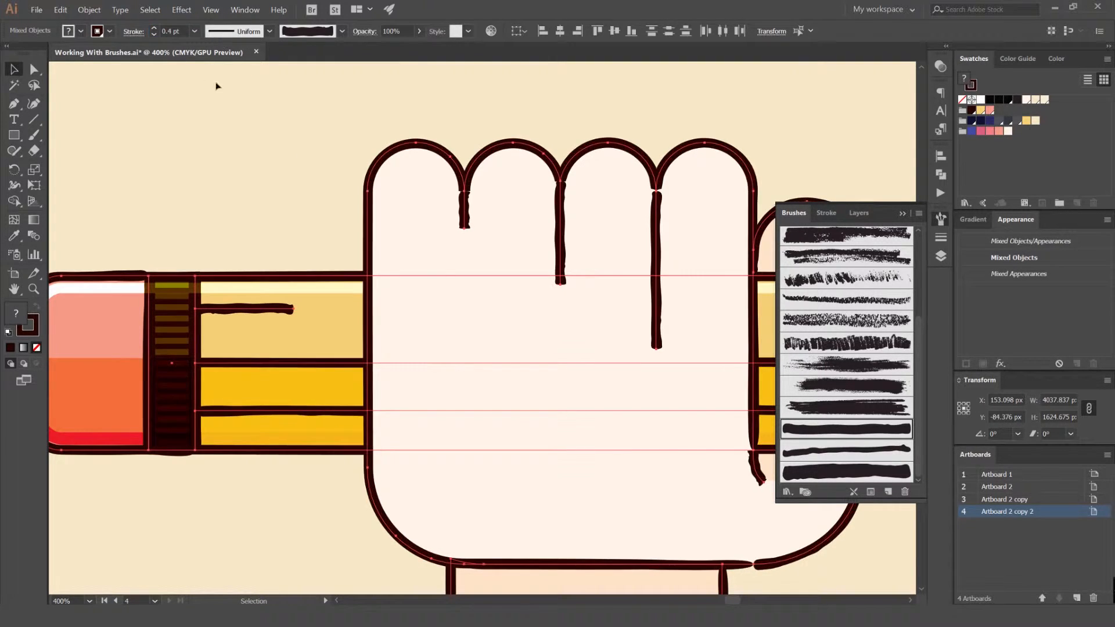
{"action": "left_click", "coordinate": [290, 182]}
{"action": "key", "text": "ctrl+0"}
{"action": "key", "text": "ctrl+1"}
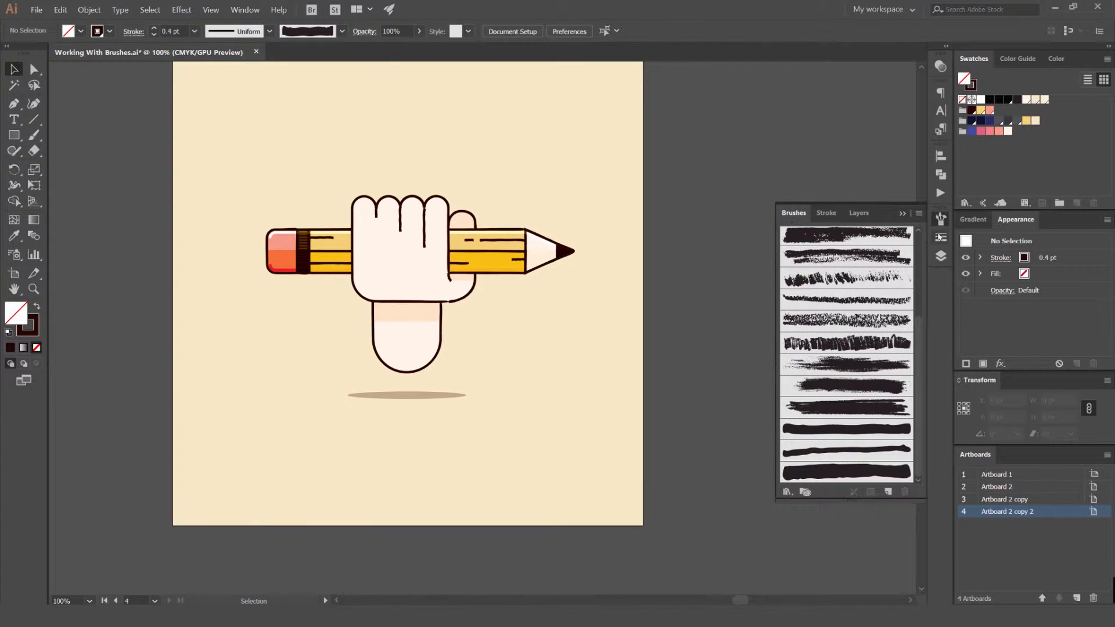
Examine the hand-drawn outlines up close on the thumb and pencil, and compare the illustration with the other artboards
{"action": "scroll", "coordinate": [428, 212], "scroll_direction": "down", "scroll_amount": 2}
{"action": "left_click_drag", "start_coordinate": [393, 198], "coordinate": [528, 244]}
{"action": "scroll", "coordinate": [622, 263], "scroll_direction": "down", "scroll_amount": 1}
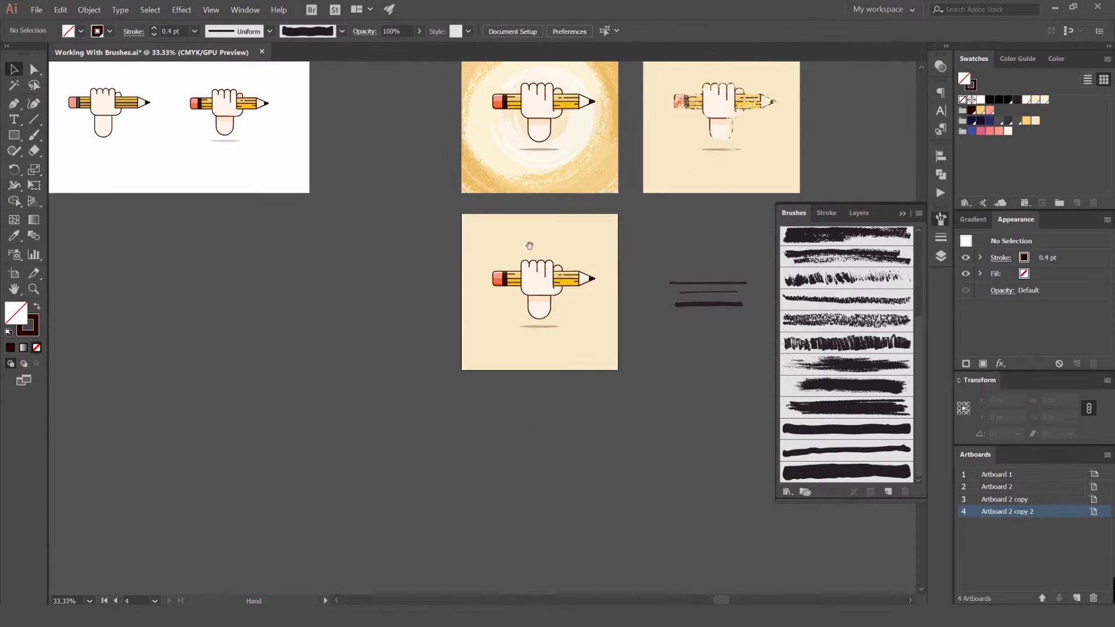
{"action": "scroll", "coordinate": [549, 278], "scroll_direction": "up", "scroll_amount": 3}
{"action": "scroll", "coordinate": [493, 251], "scroll_direction": "up", "scroll_amount": 2}
{"action": "left_click_drag", "start_coordinate": [606, 218], "coordinate": [526, 217]}
{"action": "scroll", "coordinate": [526, 218], "scroll_direction": "up", "scroll_amount": 4}
{"action": "scroll", "coordinate": [526, 197], "scroll_direction": "down", "scroll_amount": 1}
{"action": "left_click_drag", "start_coordinate": [690, 314], "coordinate": [469, 172]}
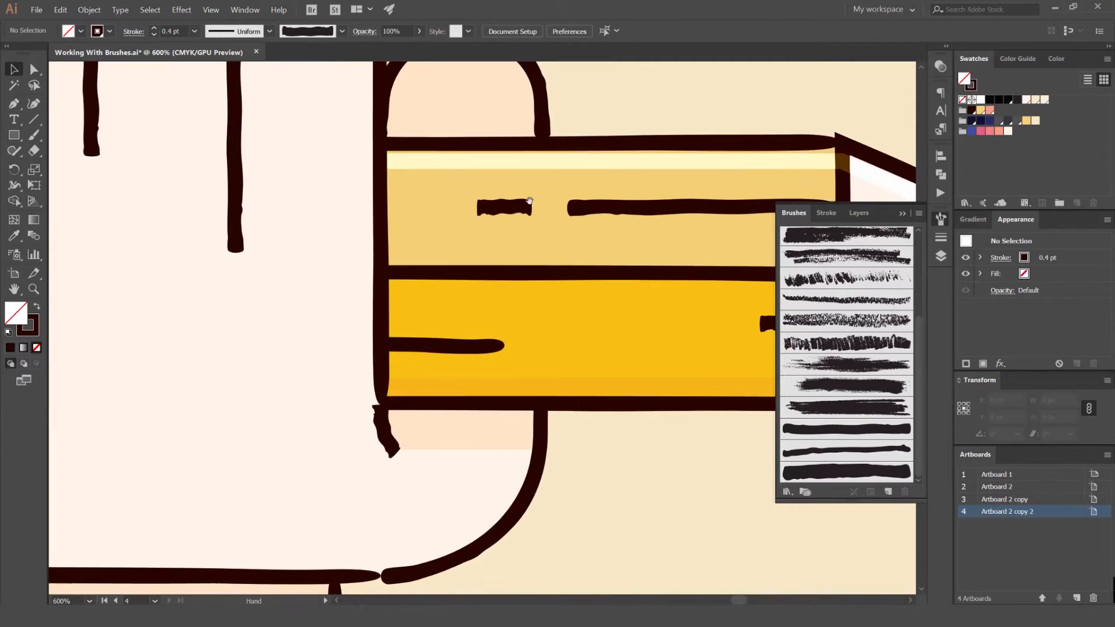
{"action": "scroll", "coordinate": [552, 210], "scroll_direction": "up", "scroll_amount": 2}
{"action": "left_click_drag", "start_coordinate": [566, 209], "coordinate": [437, 203]}
{"action": "scroll", "coordinate": [351, 210], "scroll_direction": "up", "scroll_amount": 2}
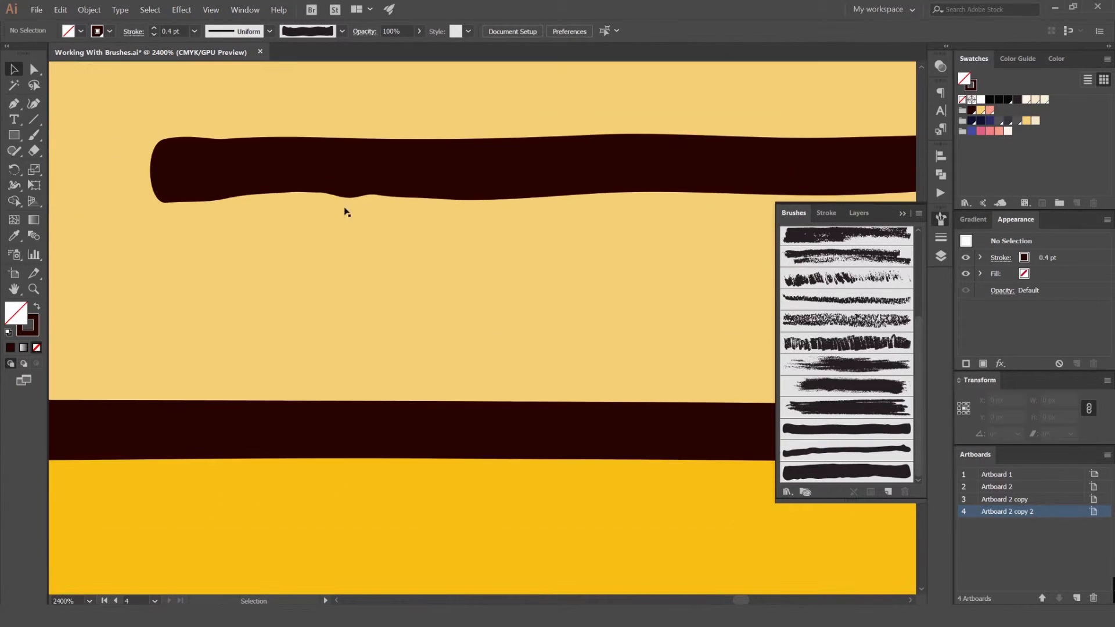
{"action": "scroll", "coordinate": [344, 200], "scroll_direction": "up", "scroll_amount": 2}
{"action": "scroll", "coordinate": [386, 216], "scroll_direction": "down", "scroll_amount": 5}
{"action": "left_click_drag", "start_coordinate": [516, 290], "coordinate": [244, 201]}
{"action": "scroll", "coordinate": [424, 377], "scroll_direction": "down", "scroll_amount": 1}
{"action": "left_click_drag", "start_coordinate": [607, 268], "coordinate": [664, 219]}
{"action": "scroll", "coordinate": [664, 219], "scroll_direction": "down", "scroll_amount": 2}
{"action": "mouse_move", "coordinate": [335, 324]}
{"action": "left_mouse_down"}
{"action": "mouse_move", "coordinate": [436, 287]}
{"action": "mouse_move", "coordinate": [519, 286]}
{"action": "mouse_move", "coordinate": [490, 314]}
{"action": "mouse_move", "coordinate": [496, 323]}
{"action": "left_mouse_up"}
{"action": "scroll", "coordinate": [519, 286], "scroll_direction": "down", "scroll_amount": 2}
{"action": "left_click_drag", "start_coordinate": [549, 129], "coordinate": [525, 180]}
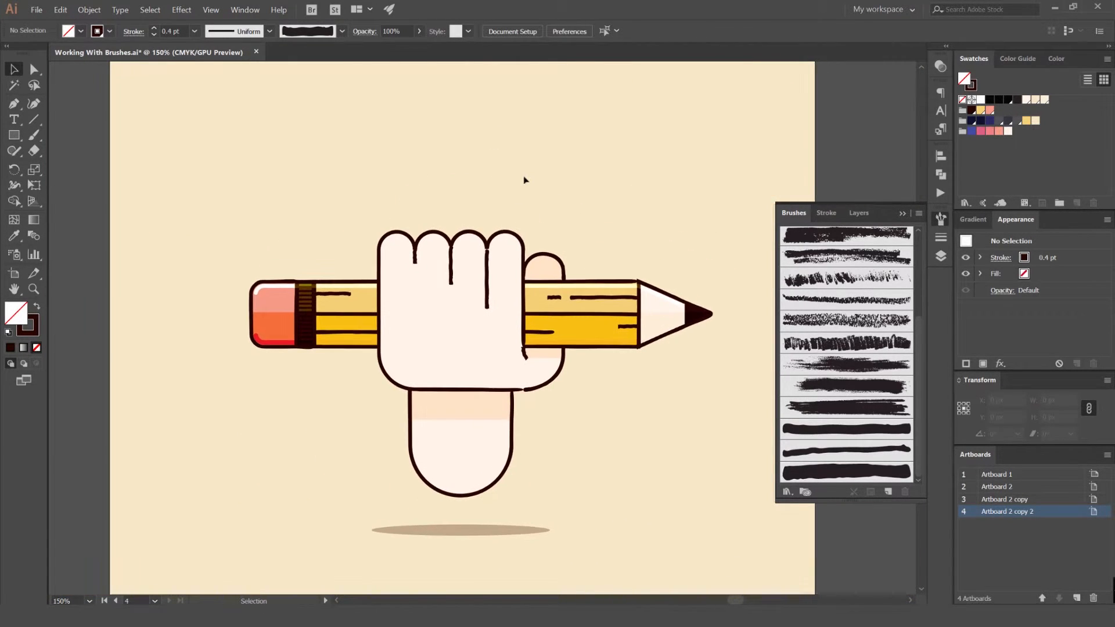
{"action": "scroll", "coordinate": [625, 235], "scroll_direction": "down", "scroll_amount": 1}
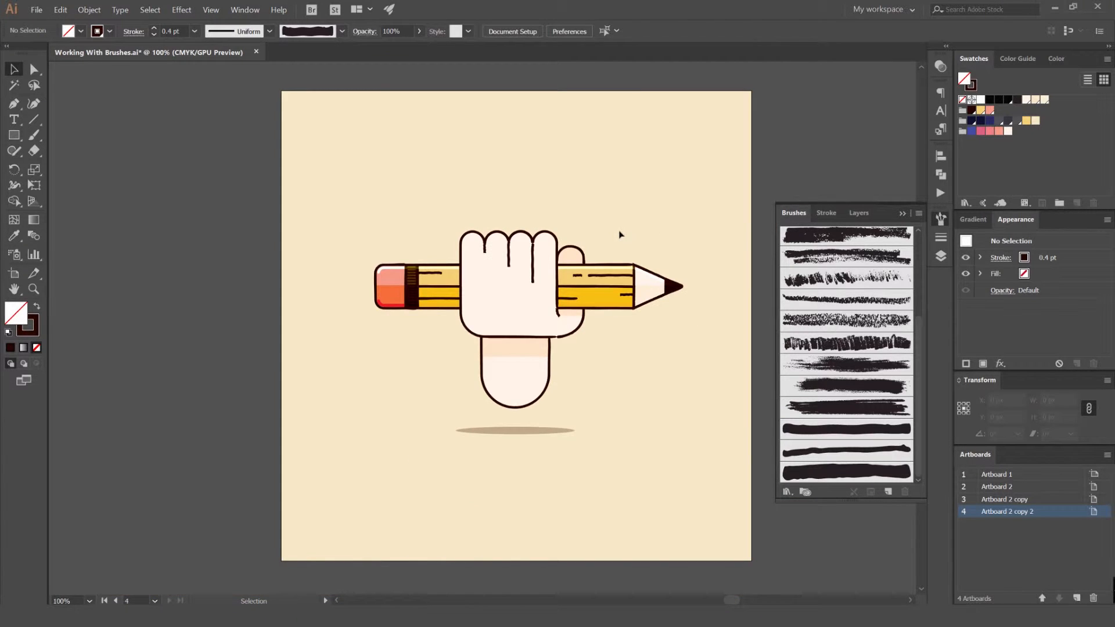
{"action": "left_click_drag", "start_coordinate": [618, 194], "coordinate": [545, 182]}
{"action": "left_click_drag", "start_coordinate": [649, 213], "coordinate": [638, 228]}
Draw a circle about 290 px in diameter on the empty canvas beside the artboard, below the three brush strokes
{"action": "key", "text": "l"}
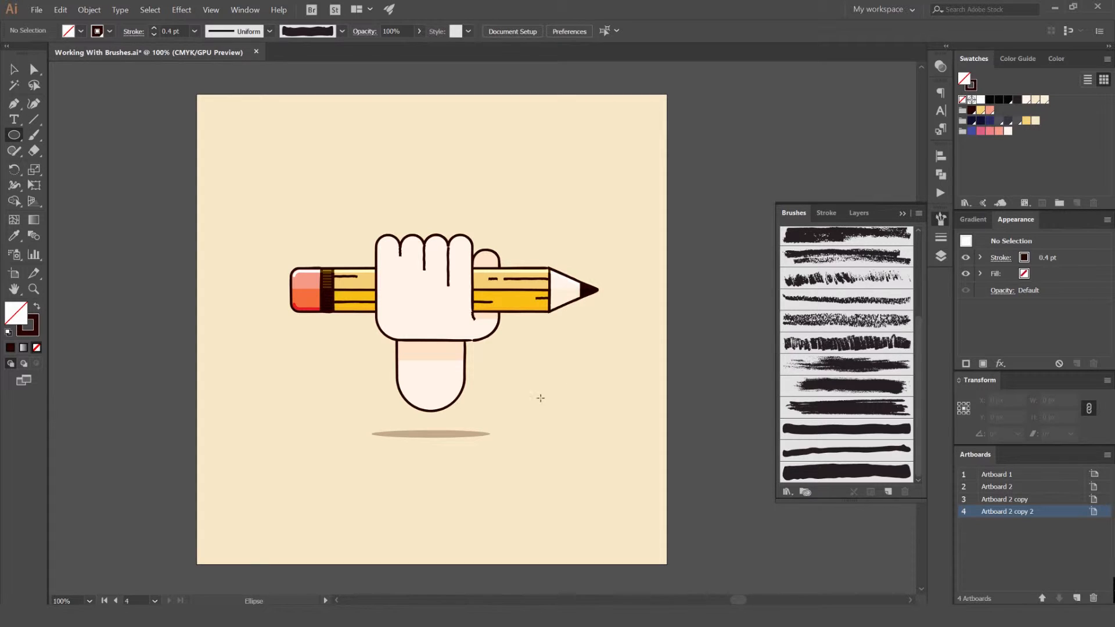
{"action": "mouse_move", "coordinate": [684, 480]}
{"action": "left_mouse_down"}
{"action": "mouse_move", "coordinate": [398, 368]}
{"action": "mouse_move", "coordinate": [278, 256]}
{"action": "left_mouse_up"}
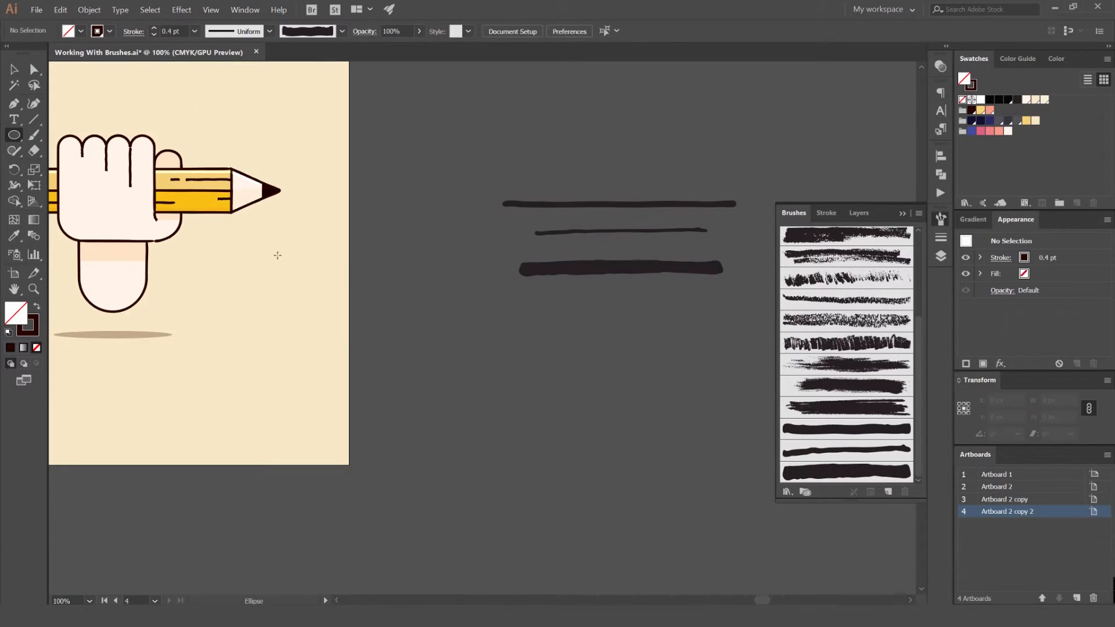
{"action": "left_click", "coordinate": [9, 134]}
{"action": "left_click_drag", "start_coordinate": [468, 398], "coordinate": [532, 460]}
{"action": "key", "text": "v"}
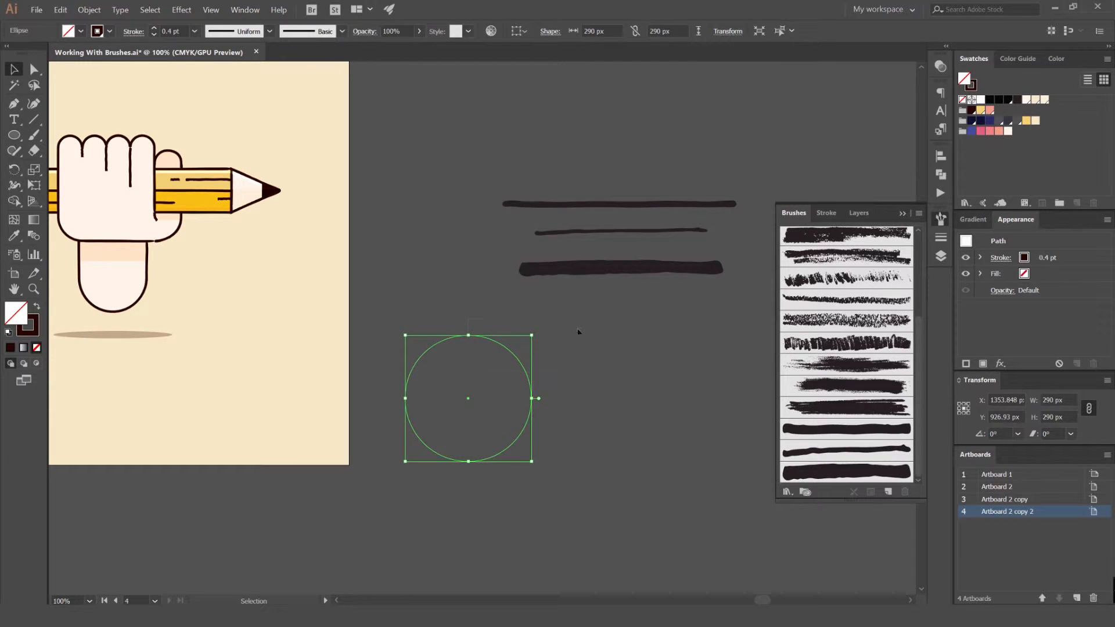
Try Art Brush 10, Chalk 1, Art Brush 8 and the smooth hand-drawn brushes on the circle
{"action": "scroll", "coordinate": [578, 332], "scroll_direction": "down", "scroll_amount": 2}
{"action": "scroll", "coordinate": [578, 332], "scroll_direction": "left", "scroll_amount": 2}
{"action": "left_click", "coordinate": [885, 301]}
{"action": "scroll", "coordinate": [557, 333], "scroll_direction": "up", "scroll_amount": 3}
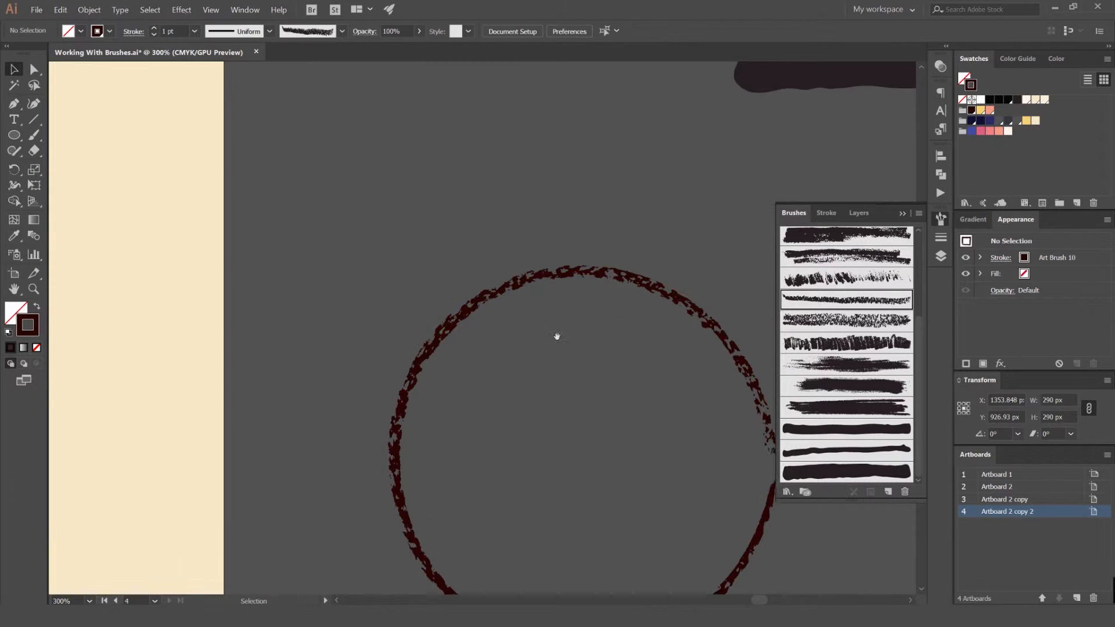
{"action": "left_click", "coordinate": [806, 318]}
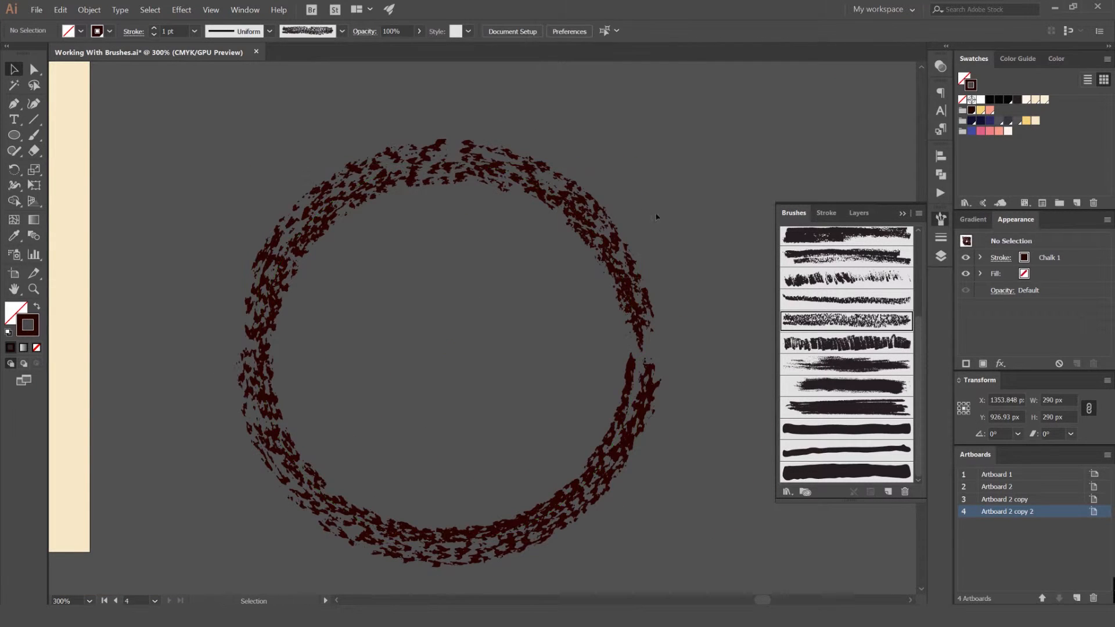
{"action": "left_click", "coordinate": [865, 257]}
{"action": "left_click", "coordinate": [824, 407]}
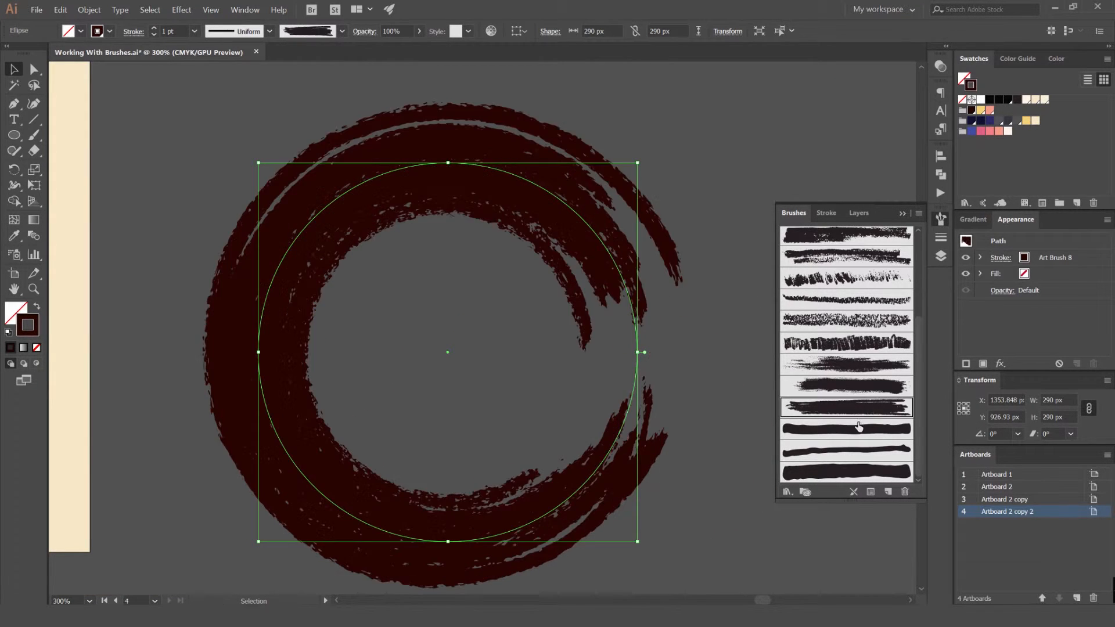
{"action": "left_click", "coordinate": [802, 422]}
{"action": "left_click", "coordinate": [818, 452]}
Try Art Brush 9, Art Brush 2 and Chalk 1 on the circle to compare their textures
{"action": "left_click", "coordinate": [852, 366]}
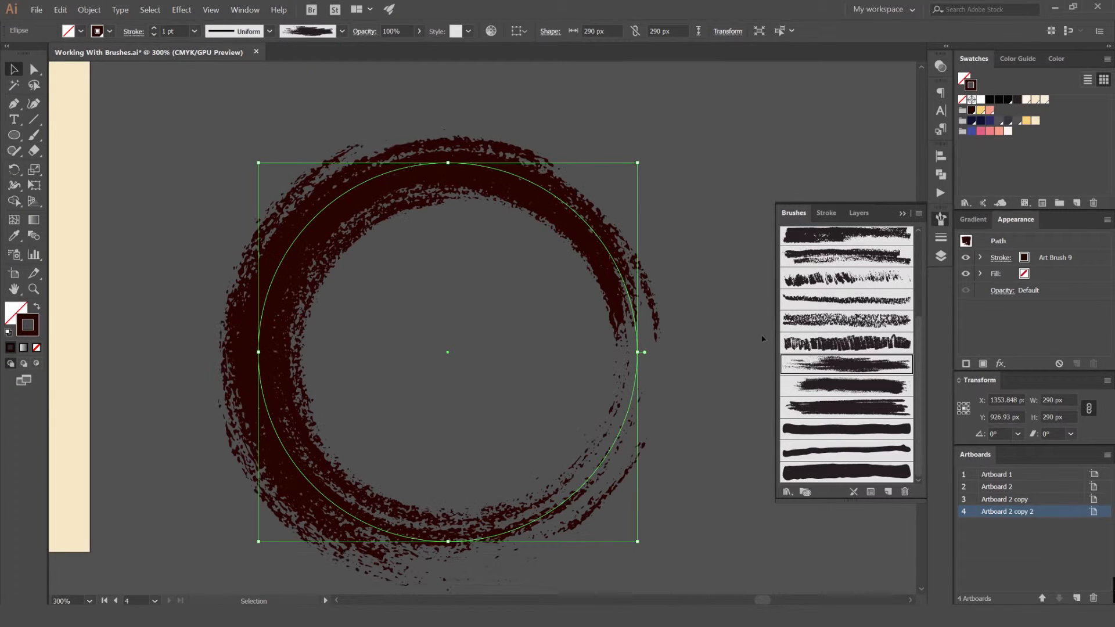
{"action": "left_click", "coordinate": [836, 344]}
{"action": "scroll", "coordinate": [836, 348], "scroll_direction": "up", "scroll_amount": 3}
{"action": "left_click", "coordinate": [803, 293]}
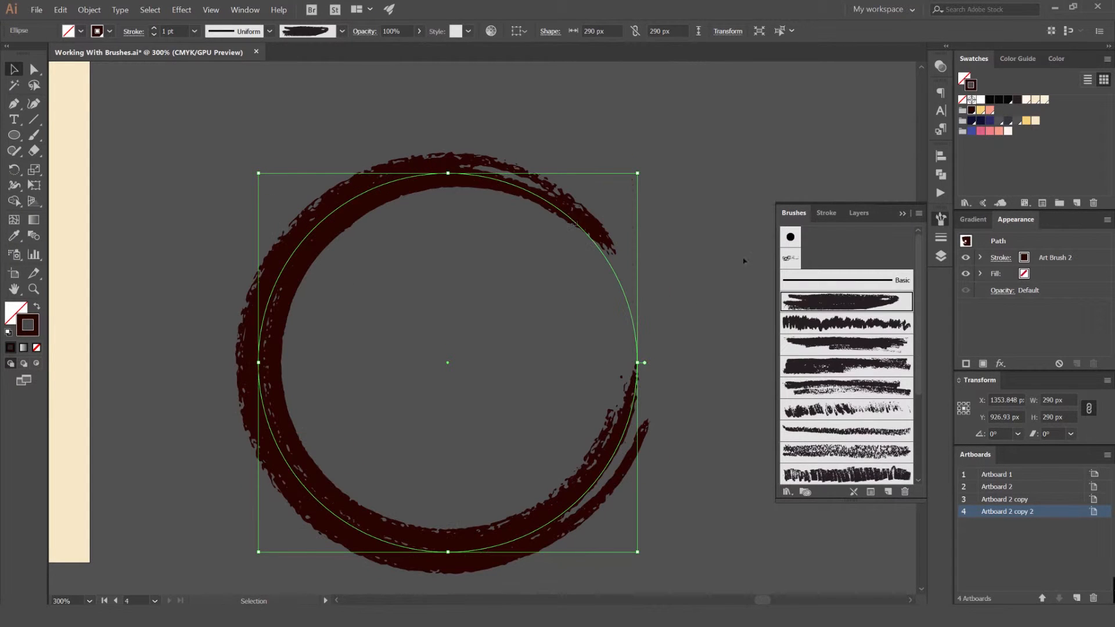
{"action": "scroll", "coordinate": [837, 398], "scroll_direction": "down", "scroll_amount": 2}
{"action": "left_click", "coordinate": [845, 401]}
{"action": "scroll", "coordinate": [833, 407], "scroll_direction": "down", "scroll_amount": 3}
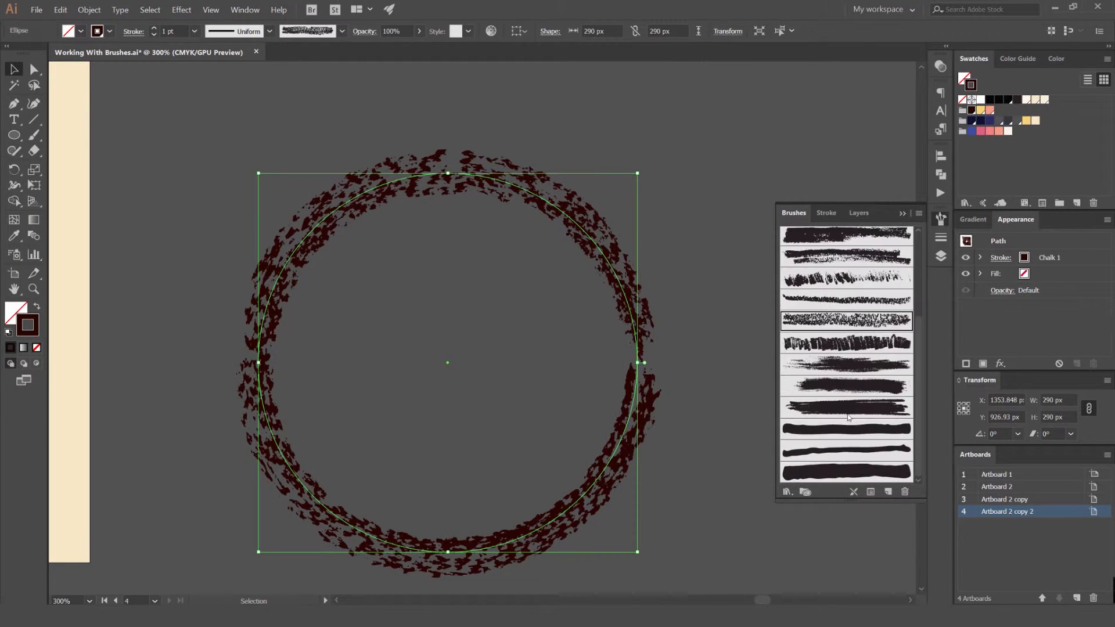
Apply Art Brush 9 to the circle and move it onto the artboard, beside the wrist and below the pencil
{"action": "left_click", "coordinate": [858, 408]}
{"action": "left_click", "coordinate": [855, 391]}
{"action": "left_click", "coordinate": [854, 372]}
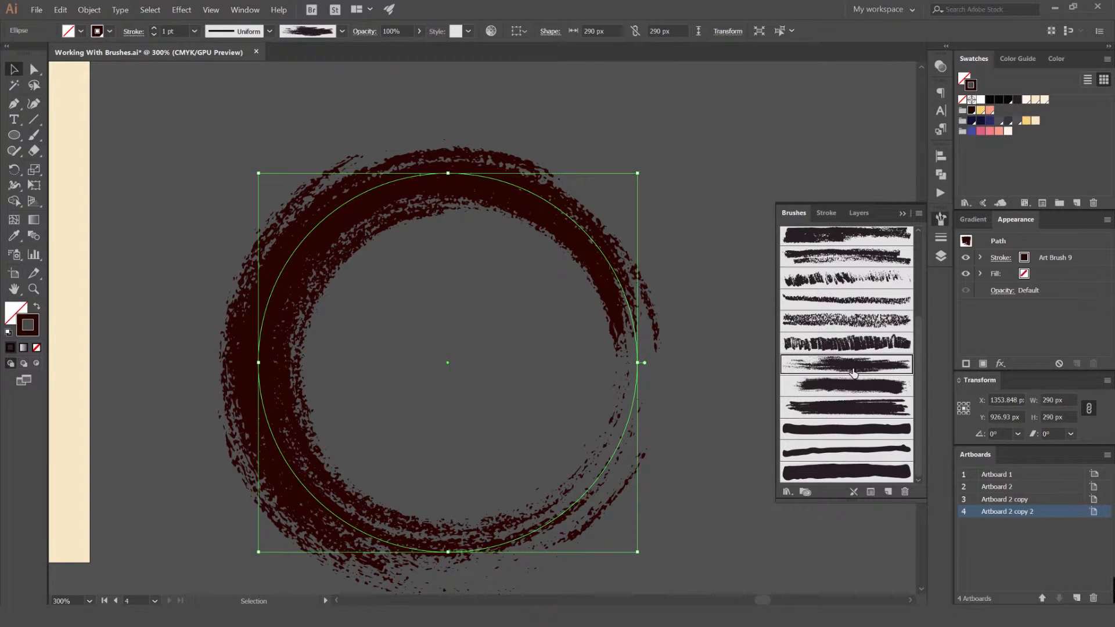
{"action": "scroll", "coordinate": [626, 222], "scroll_direction": "down", "scroll_amount": 3}
{"action": "left_click_drag", "start_coordinate": [621, 230], "coordinate": [634, 244]}
{"action": "left_click_drag", "start_coordinate": [634, 244], "coordinate": [424, 194]}
{"action": "left_click_drag", "start_coordinate": [362, 114], "coordinate": [517, 218]}
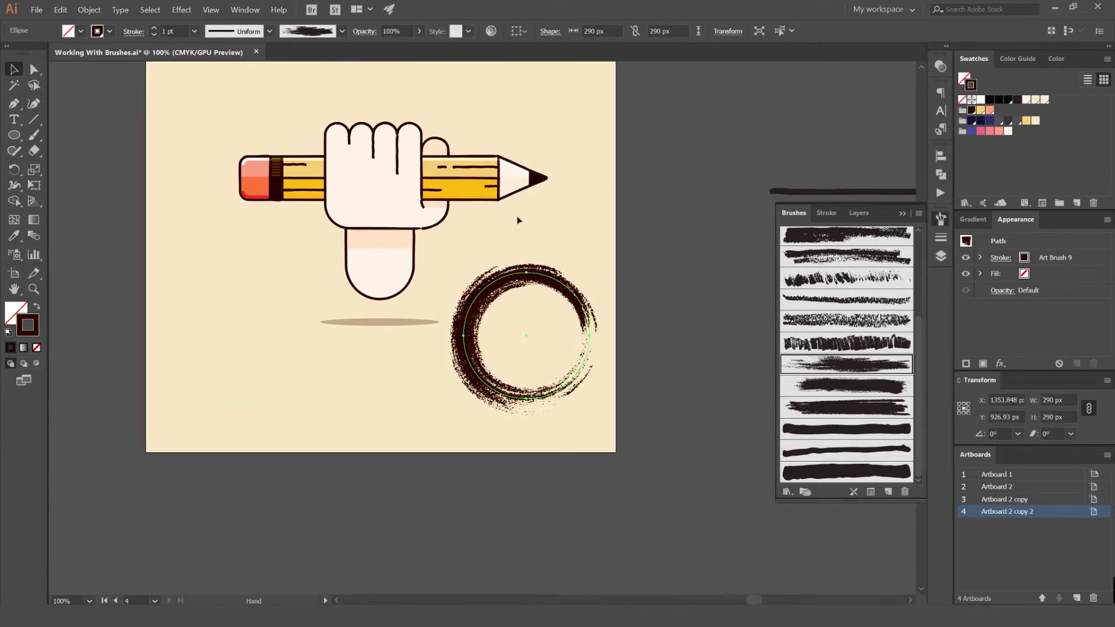
Set the brushed circle's stroke weight to 2 pt
{"action": "left_click", "coordinate": [155, 29]}
{"action": "left_click", "coordinate": [156, 28]}
{"action": "left_click", "coordinate": [155, 28]}
{"action": "left_click", "coordinate": [156, 29]}
{"action": "scroll", "coordinate": [474, 243], "scroll_direction": "up", "scroll_amount": 3}
{"action": "key", "text": "Down"}
{"action": "key", "text": "Down"}
{"action": "key", "text": "Down"}
{"action": "mouse_move", "coordinate": [510, 314]}
{"action": "left_mouse_down"}
{"action": "mouse_move", "coordinate": [341, 192]}
{"action": "mouse_move", "coordinate": [402, 154]}
{"action": "left_mouse_up"}
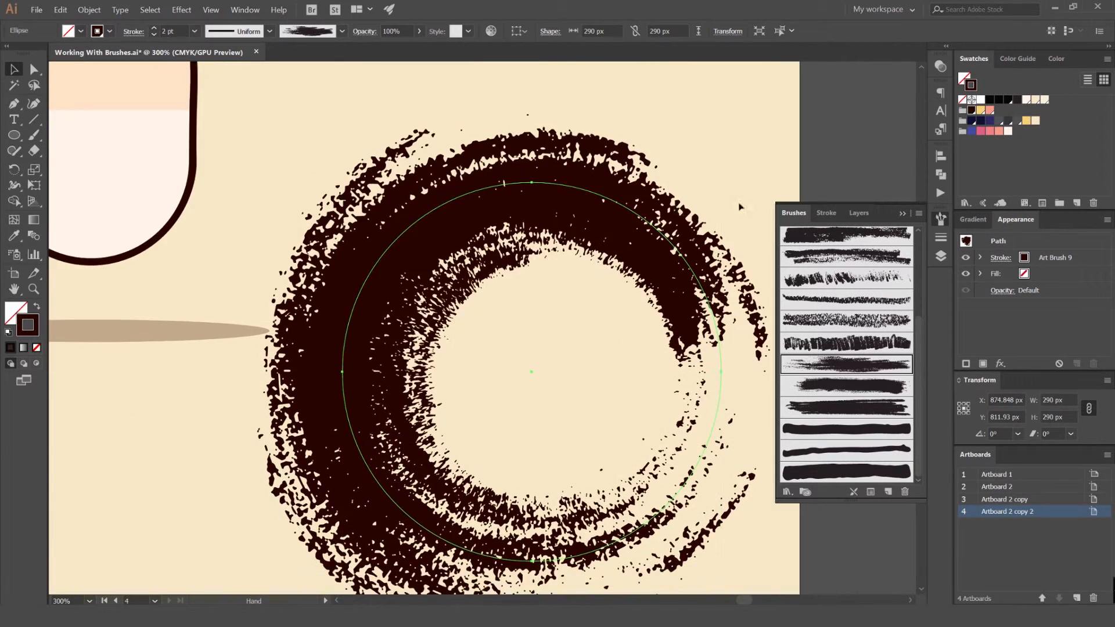
Recolor the circle's stroke with the cream background swatch and move it so its rough edge erodes the pencil's underside and the hand
{"action": "left_click", "coordinate": [1037, 123]}
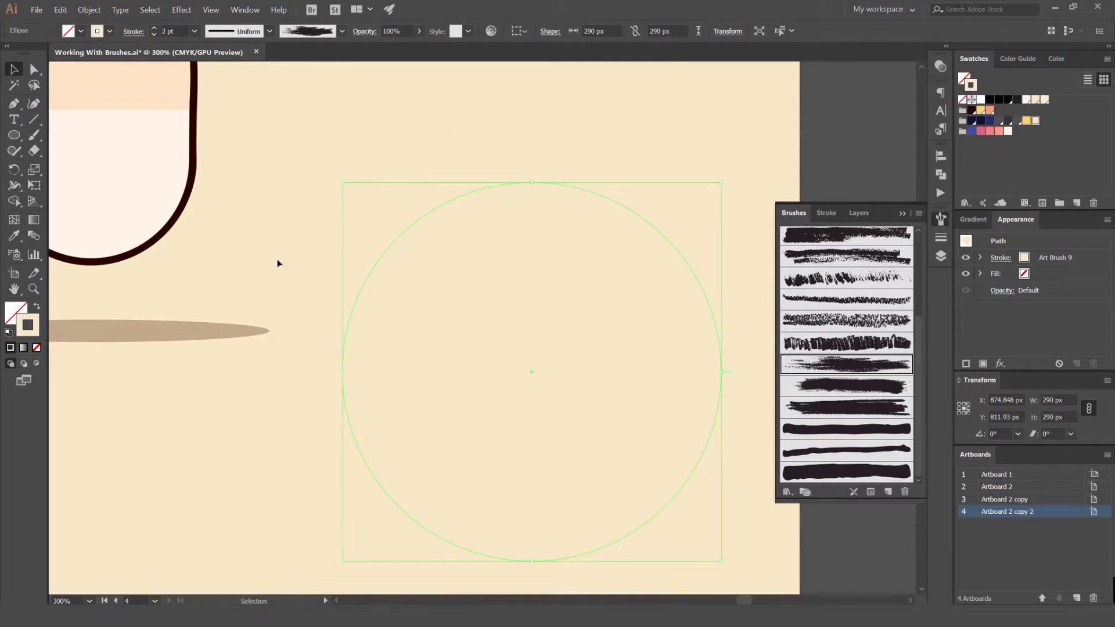
{"action": "scroll", "coordinate": [265, 258], "scroll_direction": "down", "scroll_amount": 1}
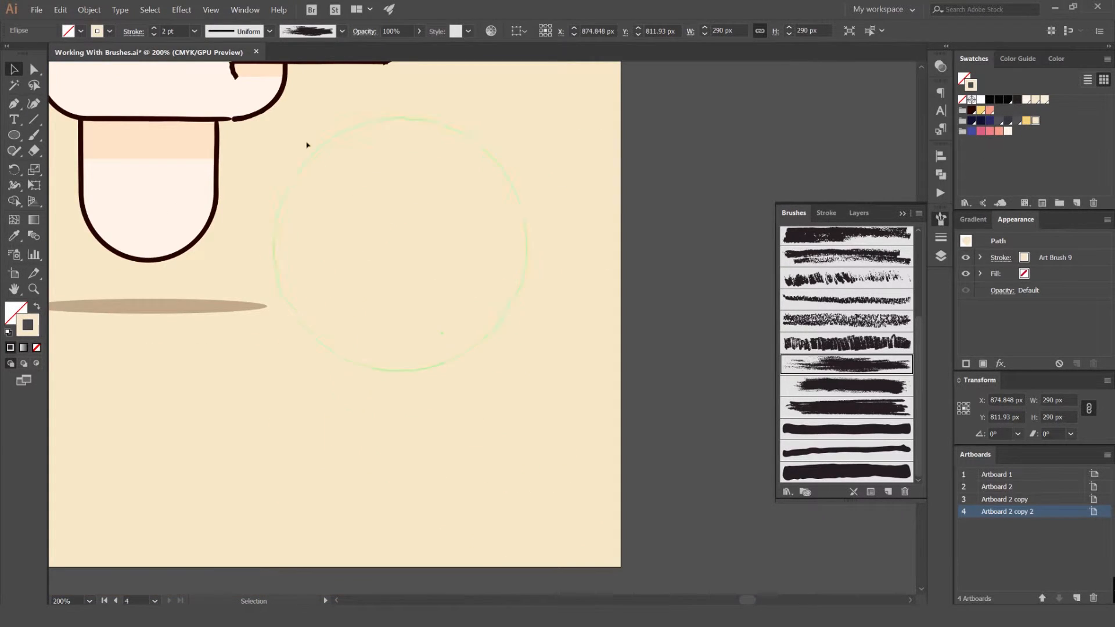
{"action": "scroll", "coordinate": [302, 145], "scroll_direction": "down", "scroll_amount": 2}
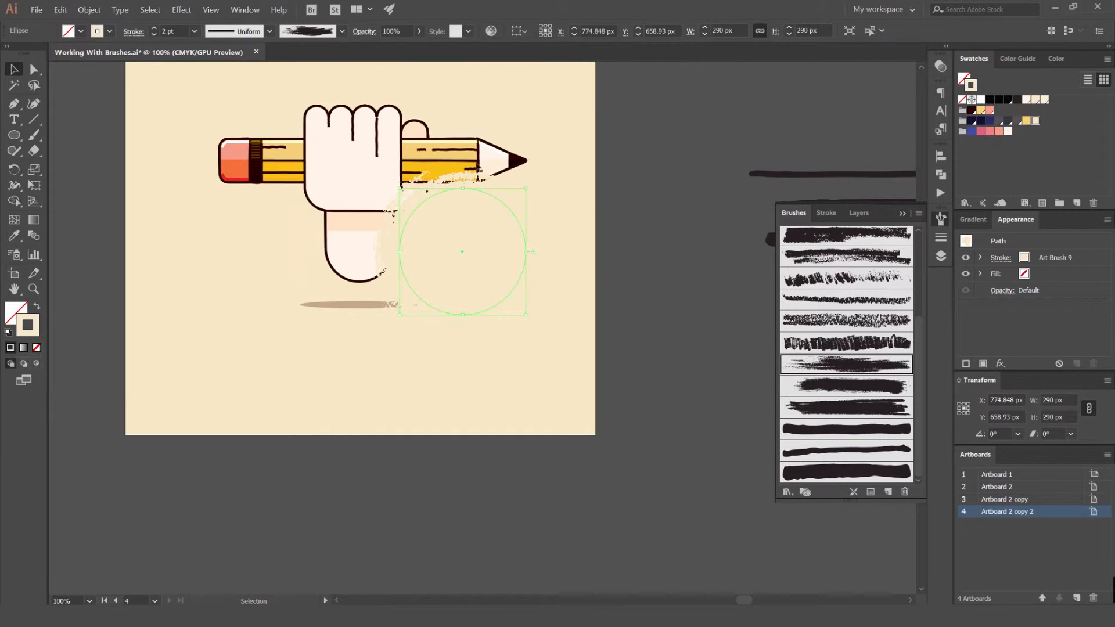
{"action": "scroll", "coordinate": [457, 163], "scroll_direction": "up", "scroll_amount": 3}
{"action": "mouse_move", "coordinate": [479, 304]}
{"action": "left_mouse_down"}
{"action": "mouse_move", "coordinate": [578, 331]}
{"action": "mouse_move", "coordinate": [546, 345]}
{"action": "left_mouse_up"}
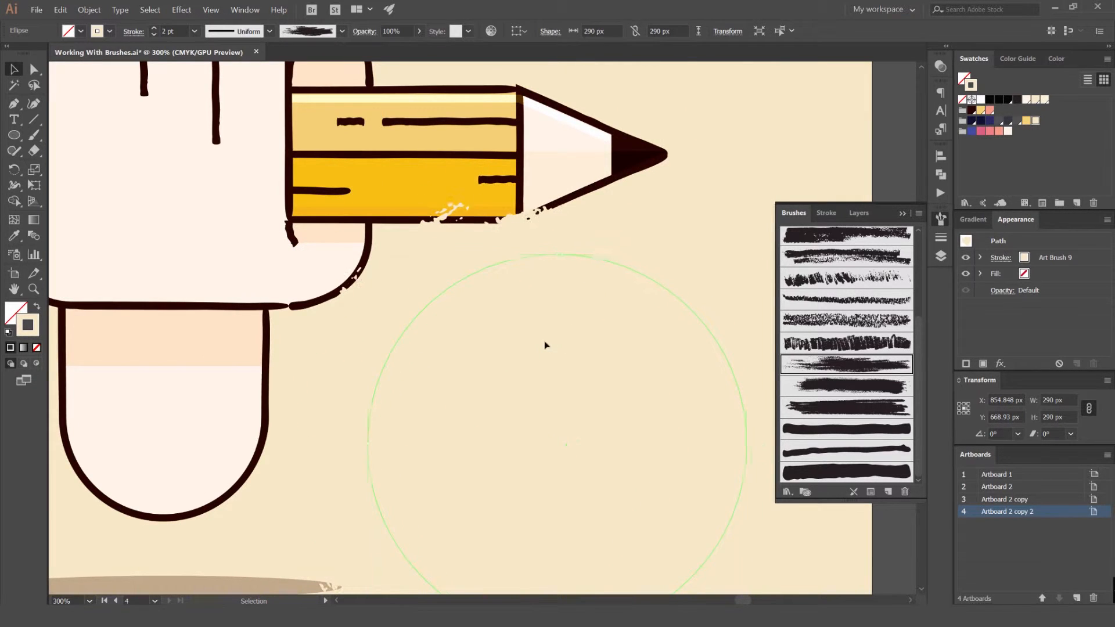
{"action": "left_click", "coordinate": [547, 356]}
Duplicate the cream circle above the pencil tip so its rough edge wears away the pencil's upper outline
{"action": "scroll", "coordinate": [581, 273], "scroll_direction": "down", "scroll_amount": 2}
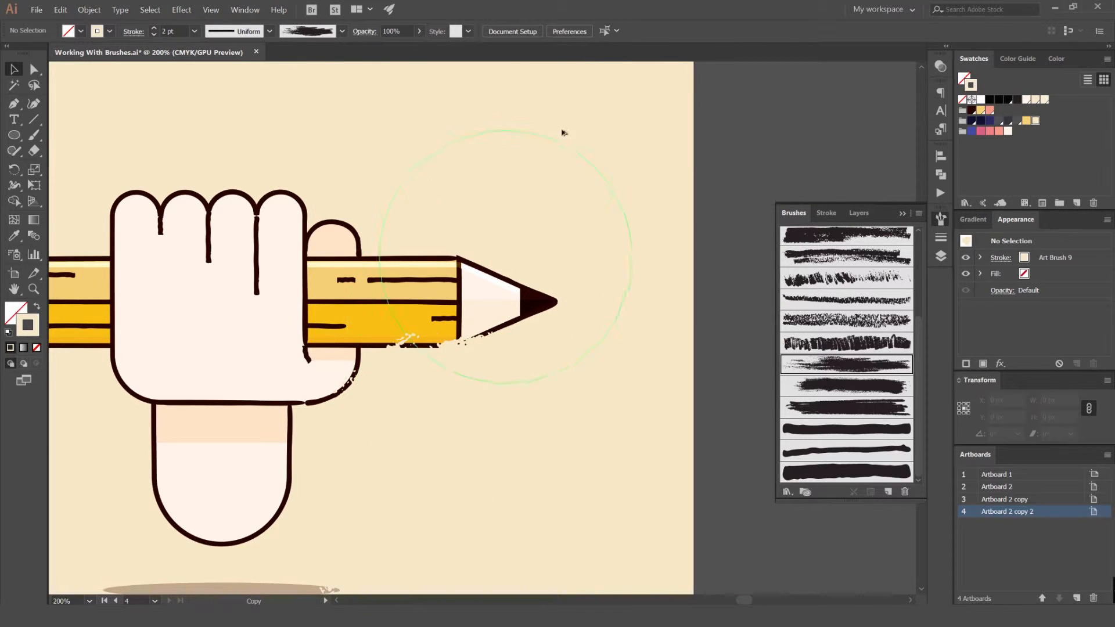
{"action": "left_click_drag", "start_coordinate": [563, 133], "coordinate": [598, 86]}
{"action": "mouse_move", "coordinate": [632, 272]}
{"action": "left_mouse_down"}
{"action": "mouse_move", "coordinate": [653, 379]}
{"action": "mouse_move", "coordinate": [610, 286]}
{"action": "mouse_move", "coordinate": [583, 299]}
{"action": "mouse_move", "coordinate": [597, 302]}
{"action": "left_mouse_up"}
{"action": "left_click", "coordinate": [648, 370]}
{"action": "left_click_drag", "start_coordinate": [538, 224], "coordinate": [565, 220]}
{"action": "scroll", "coordinate": [441, 229], "scroll_direction": "down", "scroll_amount": 2}
{"action": "left_click", "coordinate": [447, 234]}
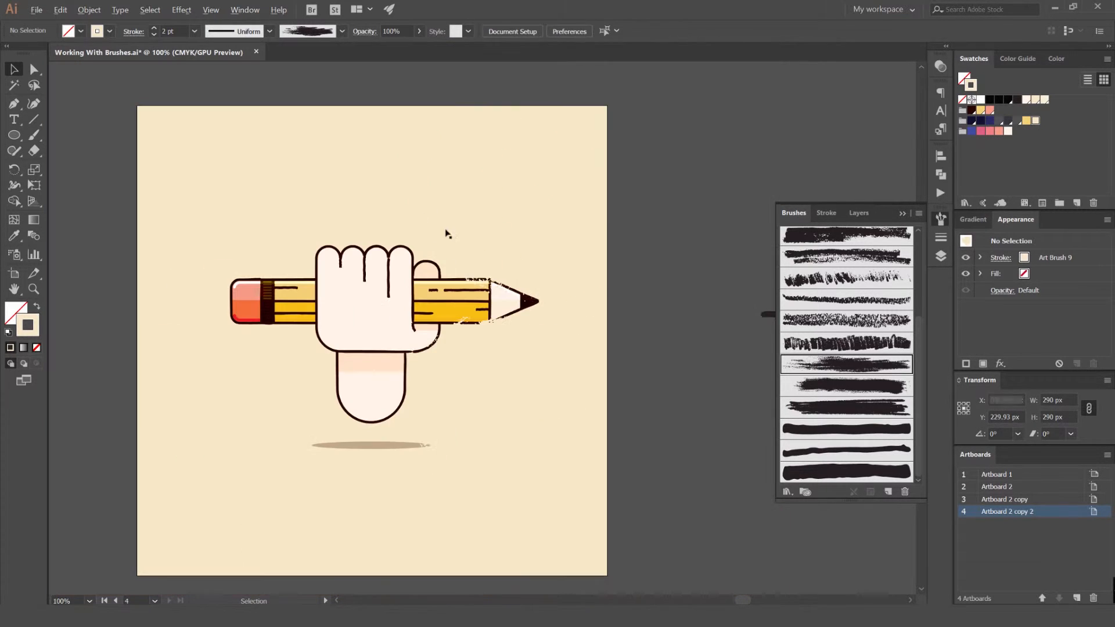
Check the two circles' placement in outline view, and return to the normal preview
{"action": "key", "text": "ctrl+y"}
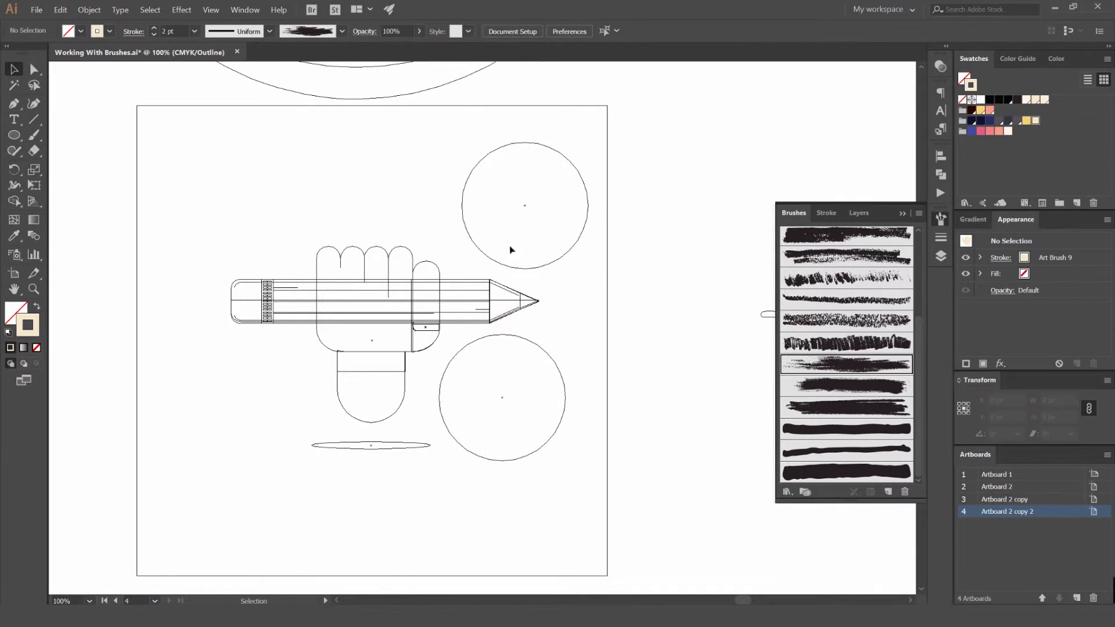
{"action": "key", "text": "ctrl+y"}
{"action": "scroll", "coordinate": [428, 209], "scroll_direction": "up", "scroll_amount": 1}
{"action": "left_click_drag", "start_coordinate": [428, 209], "coordinate": [561, 203]}
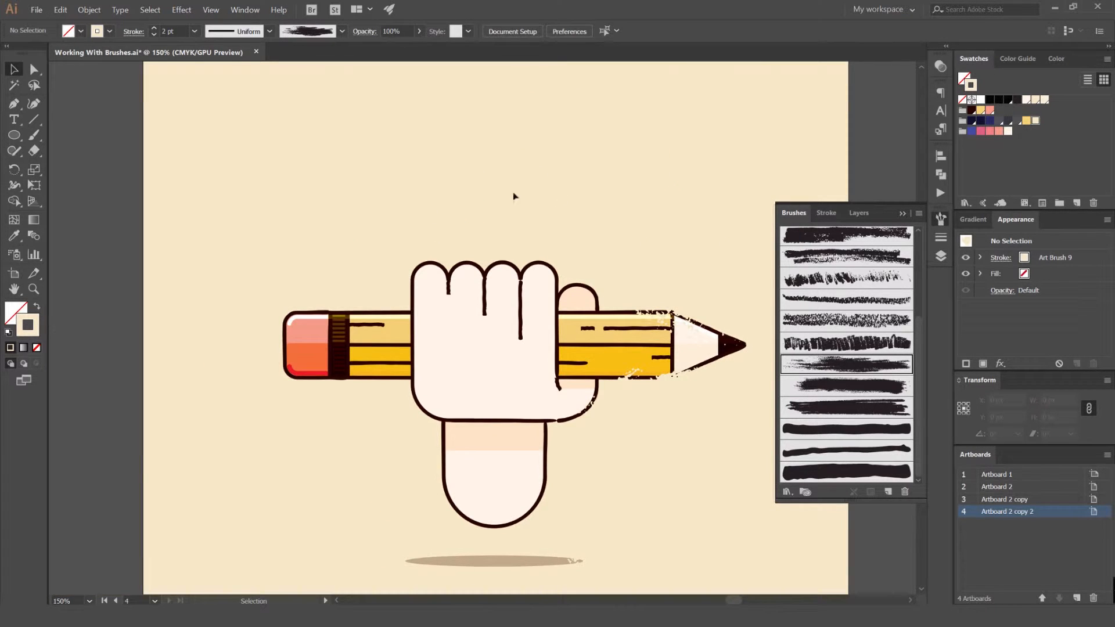
Paint two test strokes with the Paintbrush on the empty canvas beside the artboard, and delete them
{"action": "key", "text": "b"}
{"action": "scroll", "coordinate": [525, 268], "scroll_direction": "right", "scroll_amount": 5}
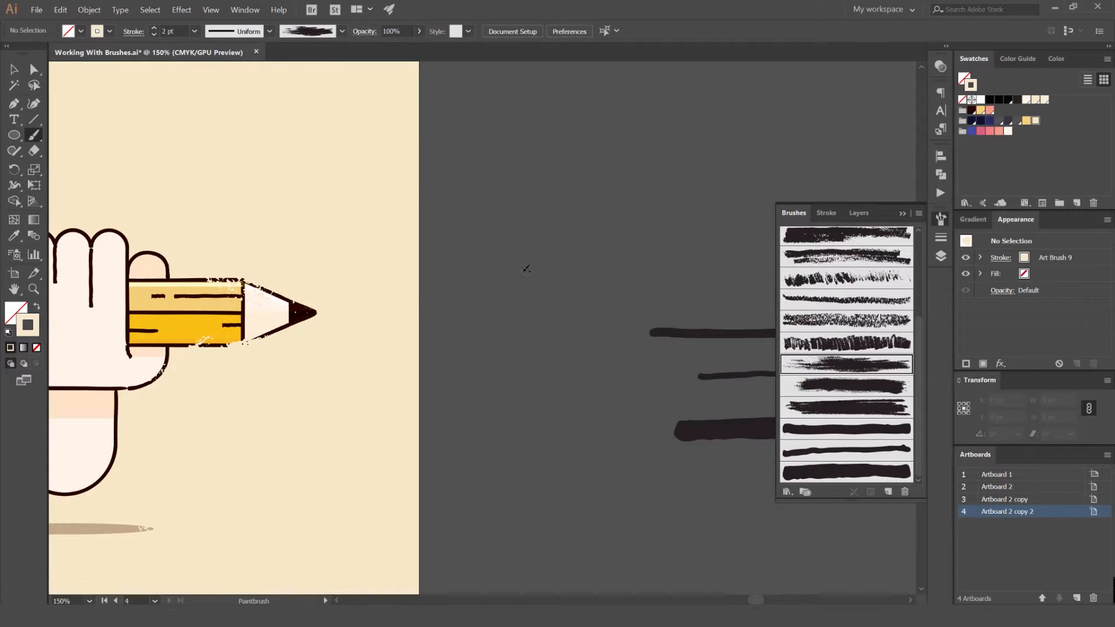
{"action": "left_click_drag", "start_coordinate": [528, 358], "coordinate": [512, 409]}
{"action": "left_click_drag", "start_coordinate": [592, 104], "coordinate": [598, 250]}
{"action": "key", "text": "v"}
{"action": "left_click_drag", "start_coordinate": [619, 82], "coordinate": [441, 465]}
{"action": "key", "text": "Delete"}
{"action": "left_click_drag", "start_coordinate": [423, 356], "coordinate": [779, 309]}
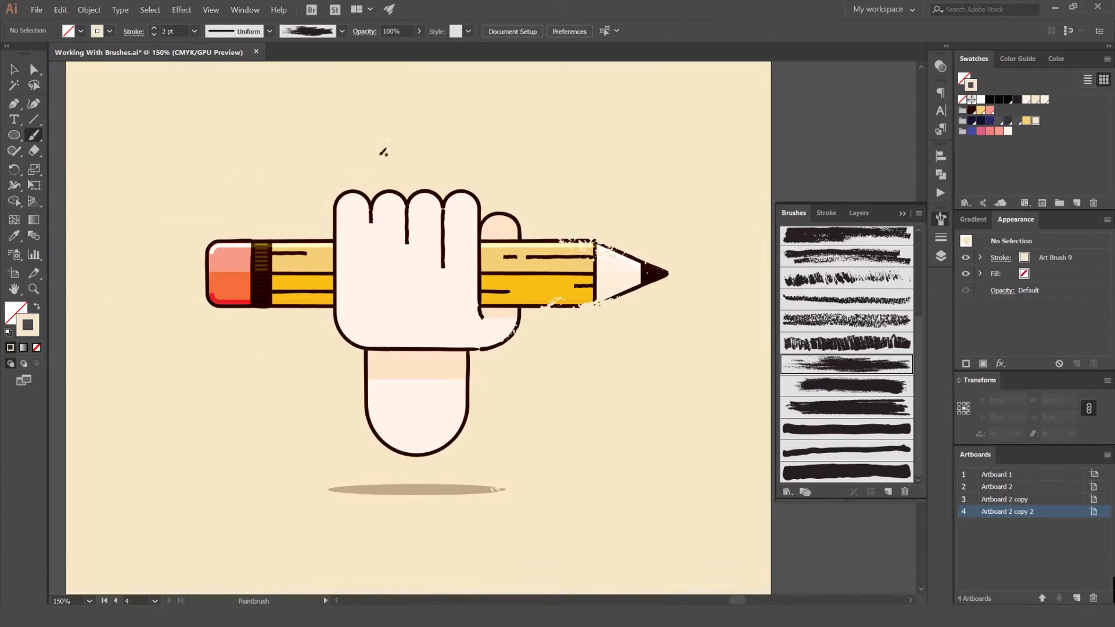
Try eroding the tops of the fingers with two short Paintbrush strokes, and undo both strokes
{"action": "key", "text": "b"}
{"action": "scroll", "coordinate": [366, 185], "scroll_direction": "up", "scroll_amount": 3}
{"action": "left_click_drag", "start_coordinate": [273, 246], "coordinate": [279, 241]}
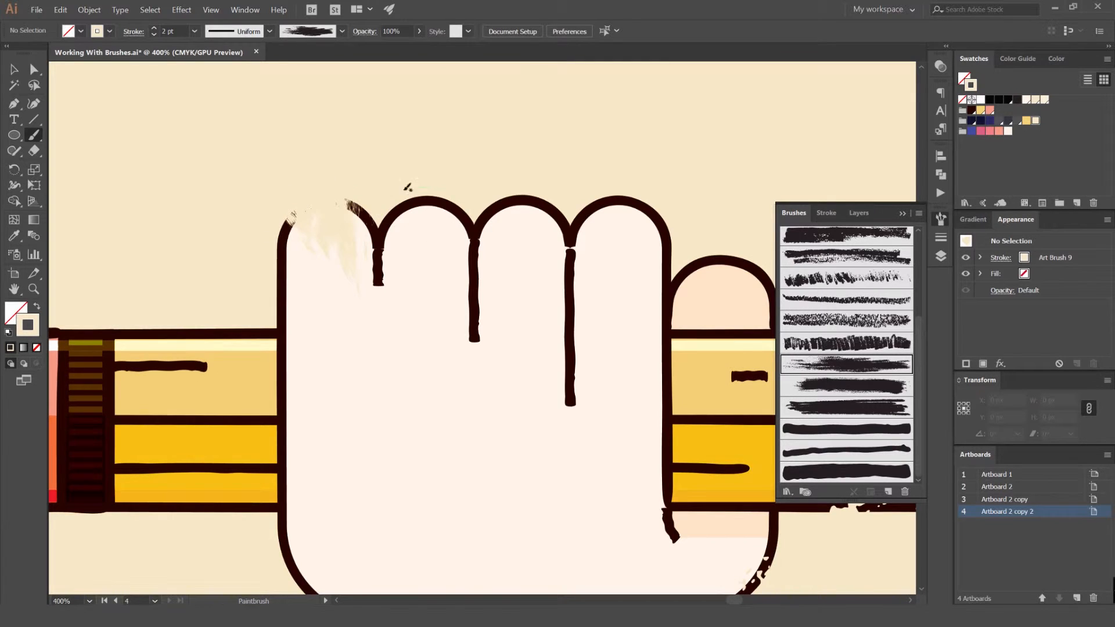
{"action": "left_click_drag", "start_coordinate": [418, 188], "coordinate": [500, 209]}
{"action": "scroll", "coordinate": [506, 227], "scroll_direction": "down", "scroll_amount": 1}
{"action": "key", "text": "ctrl+z"}
{"action": "key", "text": "ctrl+z"}
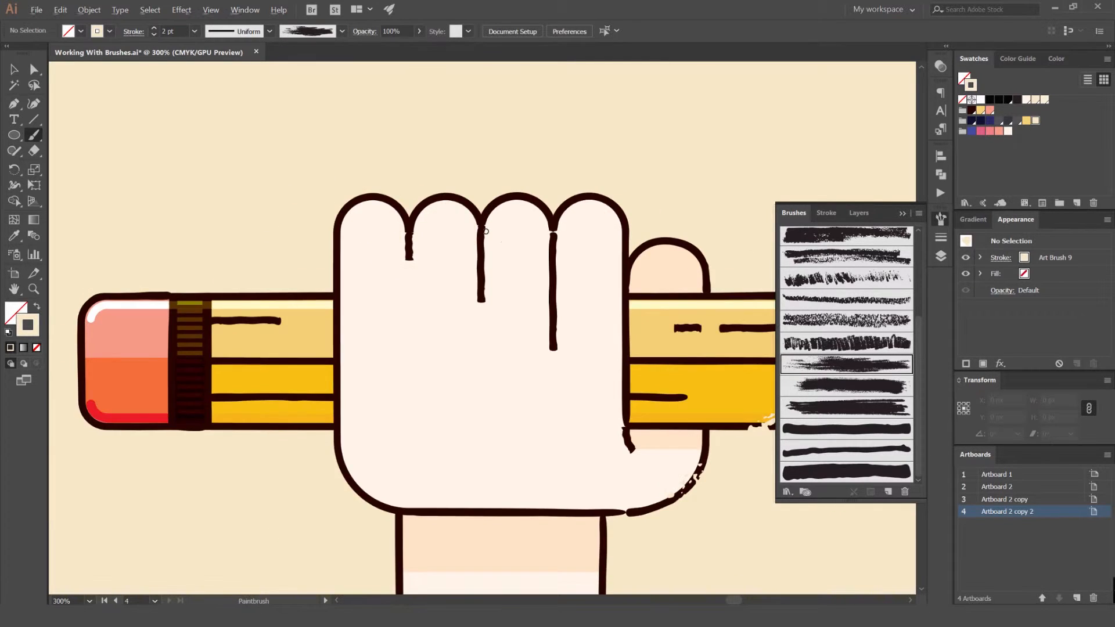
Draw an S-shaped Pen path about 274 by 379 px beside the artboard and apply the Art Brush 13 stroke to it
{"action": "scroll", "coordinate": [508, 204], "scroll_direction": "down", "scroll_amount": 2}
{"action": "key", "text": "v"}
{"action": "key", "text": "p"}
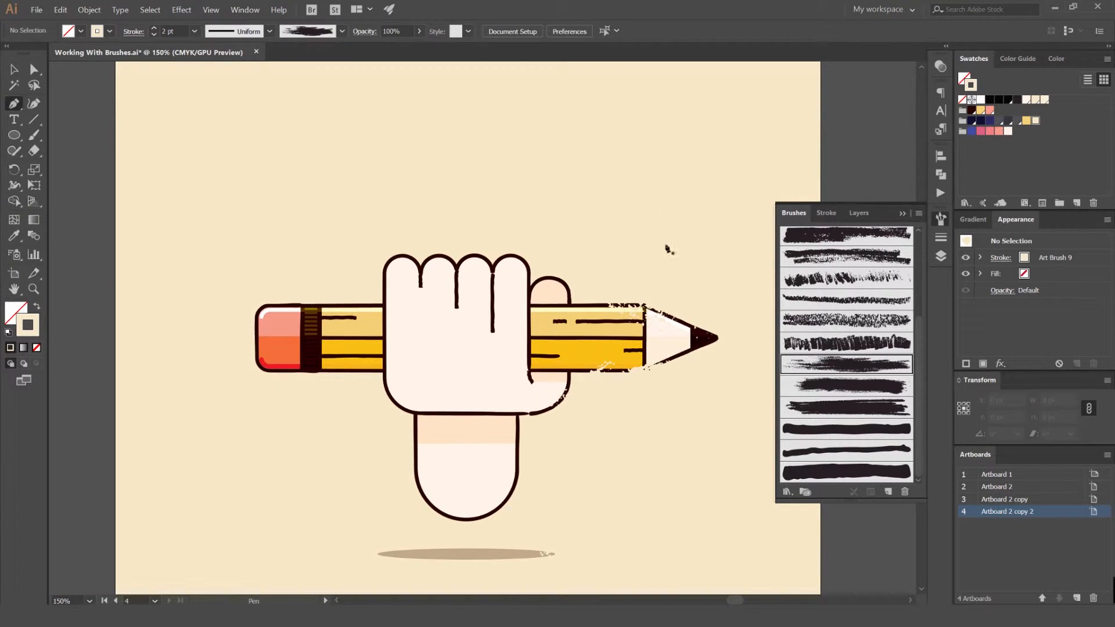
{"action": "scroll", "coordinate": [655, 240], "scroll_direction": "right", "scroll_amount": 10}
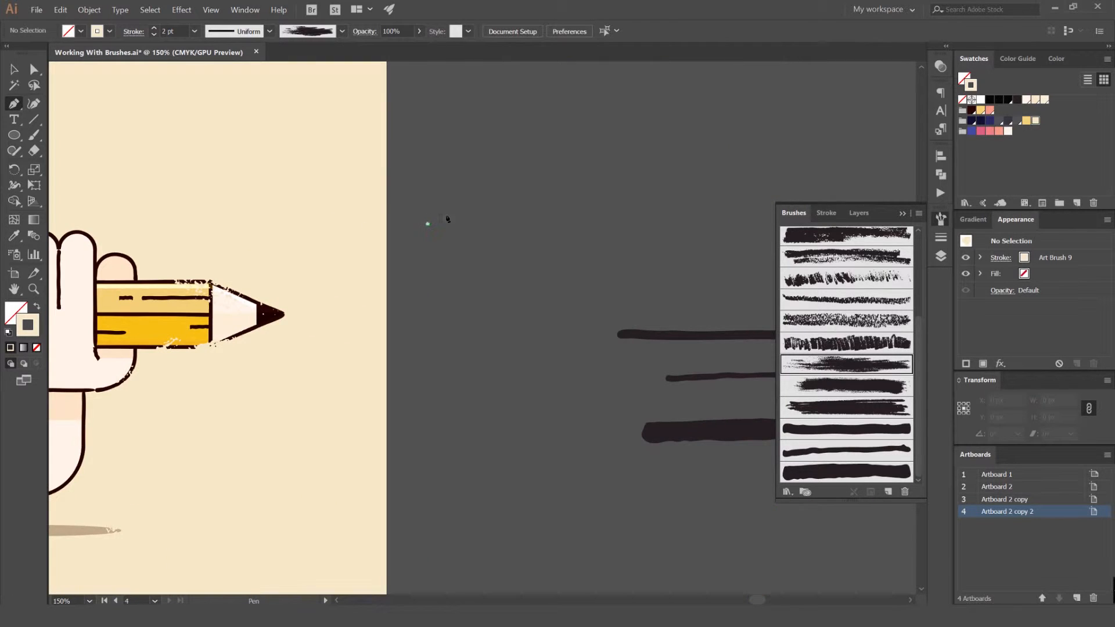
{"action": "left_click_drag", "start_coordinate": [545, 175], "coordinate": [638, 208]}
{"action": "left_click_drag", "start_coordinate": [526, 304], "coordinate": [509, 379]}
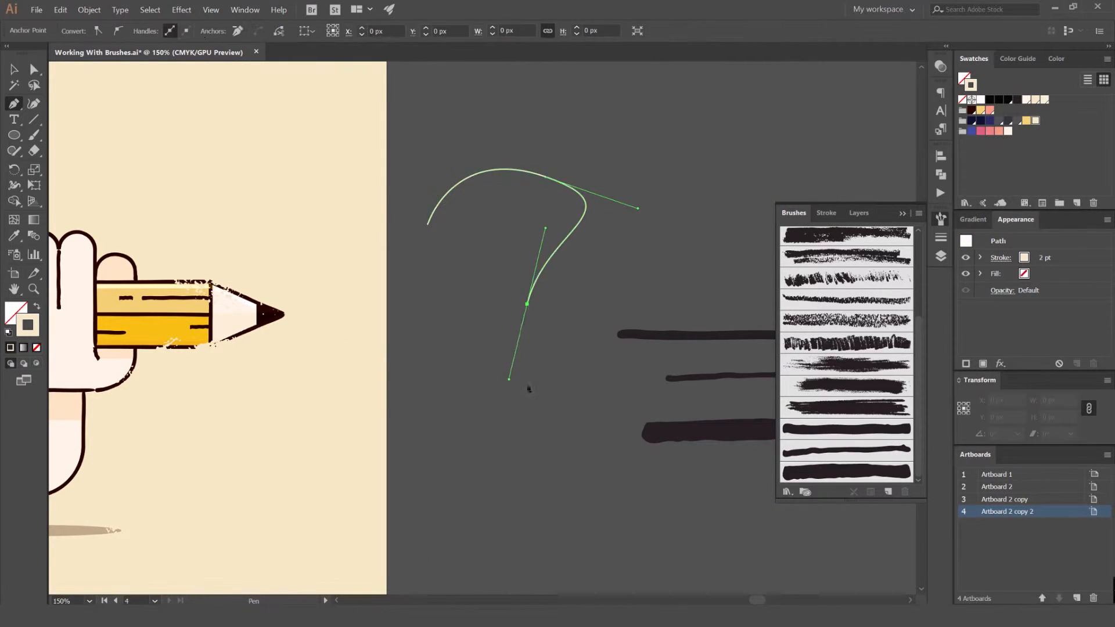
{"action": "left_click", "coordinate": [608, 417]}
{"action": "key", "text": "v"}
{"action": "left_click", "coordinate": [822, 387]}
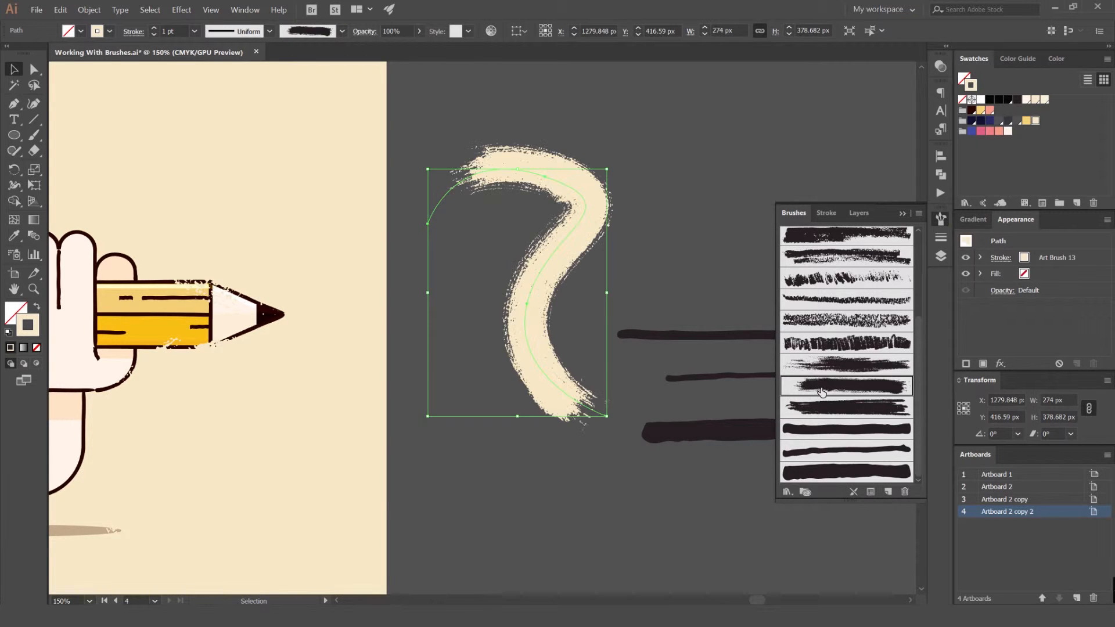
{"action": "left_click", "coordinate": [682, 268]}
Move the curved cream stroke so its rough edge erodes the pencil's underside near the eraser and the hand's lower-left outline
{"action": "key", "text": "ctrl+minus"}
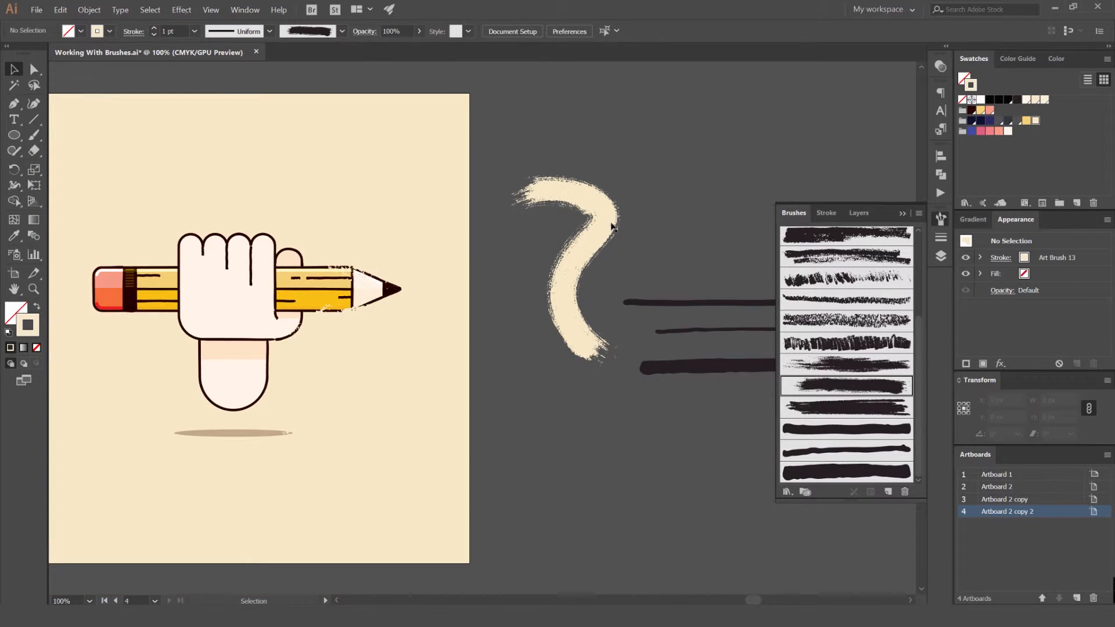
{"action": "left_click", "coordinate": [196, 345]}
{"action": "key", "text": "ctrl+plus"}
{"action": "key", "text": "ctrl+plus"}
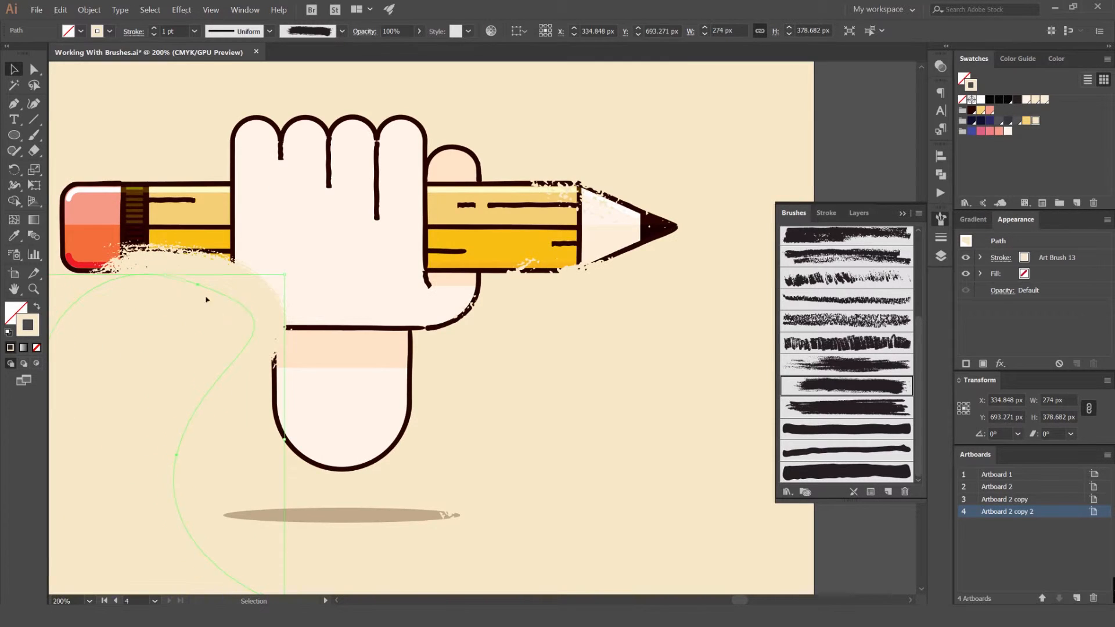
{"action": "key", "text": "shift+Up"}
{"action": "key", "text": "Left"}
{"action": "key", "text": "Left"}
{"action": "key", "text": "ctrl+minus"}
{"action": "key", "text": "ctrl+minus"}
{"action": "left_click", "coordinate": [361, 398]}
Examine the worn edges along the pencil and the hand up close and from farther away
{"action": "left_click_drag", "start_coordinate": [451, 345], "coordinate": [602, 281]}
{"action": "scroll", "coordinate": [291, 308], "scroll_direction": "down", "scroll_amount": 2}
{"action": "scroll", "coordinate": [227, 250], "scroll_direction": "up", "scroll_amount": 3}
{"action": "left_click_drag", "start_coordinate": [306, 219], "coordinate": [158, 204]}
{"action": "scroll", "coordinate": [631, 187], "scroll_direction": "down", "scroll_amount": 1}
{"action": "scroll", "coordinate": [657, 219], "scroll_direction": "up", "scroll_amount": 2}
{"action": "left_click_drag", "start_coordinate": [530, 238], "coordinate": [677, 211]}
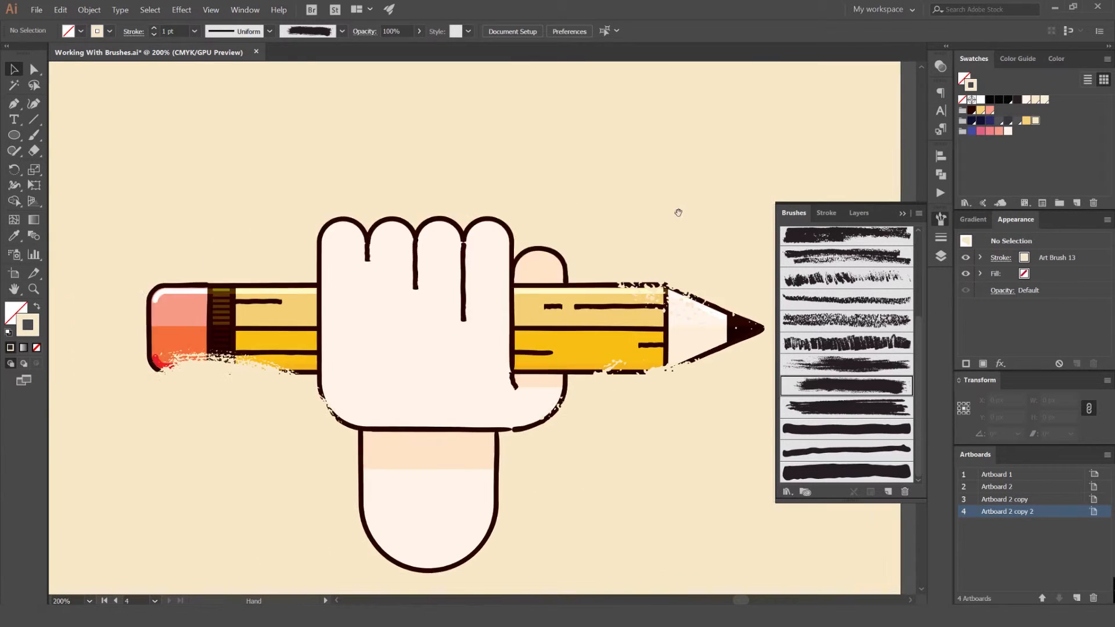
{"action": "scroll", "coordinate": [677, 212], "scroll_direction": "down", "scroll_amount": 1}
Duplicate the 290 px cream circle above the eraser end so its rough edge wears away the eraser and the pencil's upper outline
{"action": "left_click", "coordinate": [760, 203]}
{"action": "left_click", "coordinate": [659, 162]}
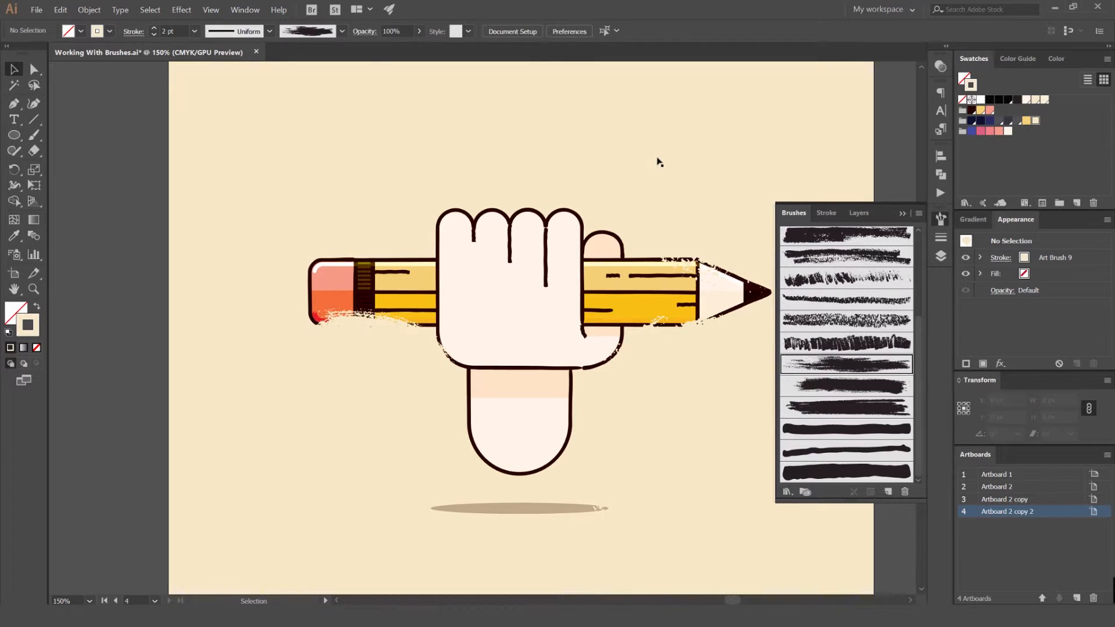
{"action": "left_click", "coordinate": [258, 170]}
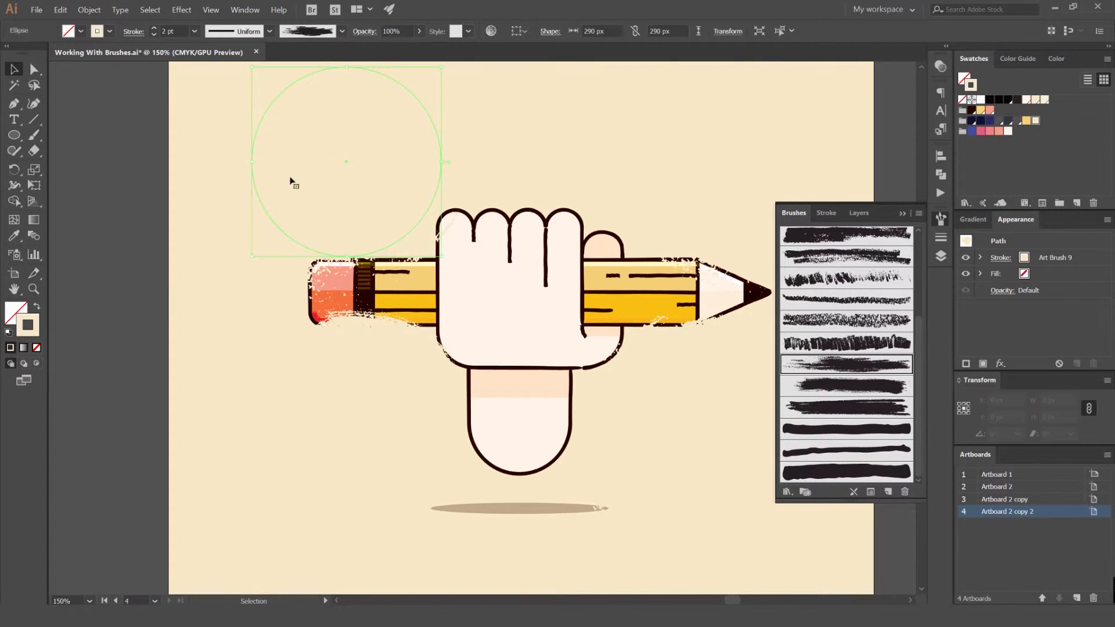
Place another cream circle above the fingers, rotated about 108°, so its texture breaks up the fingertip outlines
{"action": "scroll", "coordinate": [393, 219], "scroll_direction": "right", "scroll_amount": 3}
{"action": "left_click_drag", "start_coordinate": [358, 216], "coordinate": [556, 162]}
{"action": "left_click_drag", "start_coordinate": [567, 92], "coordinate": [340, 122]}
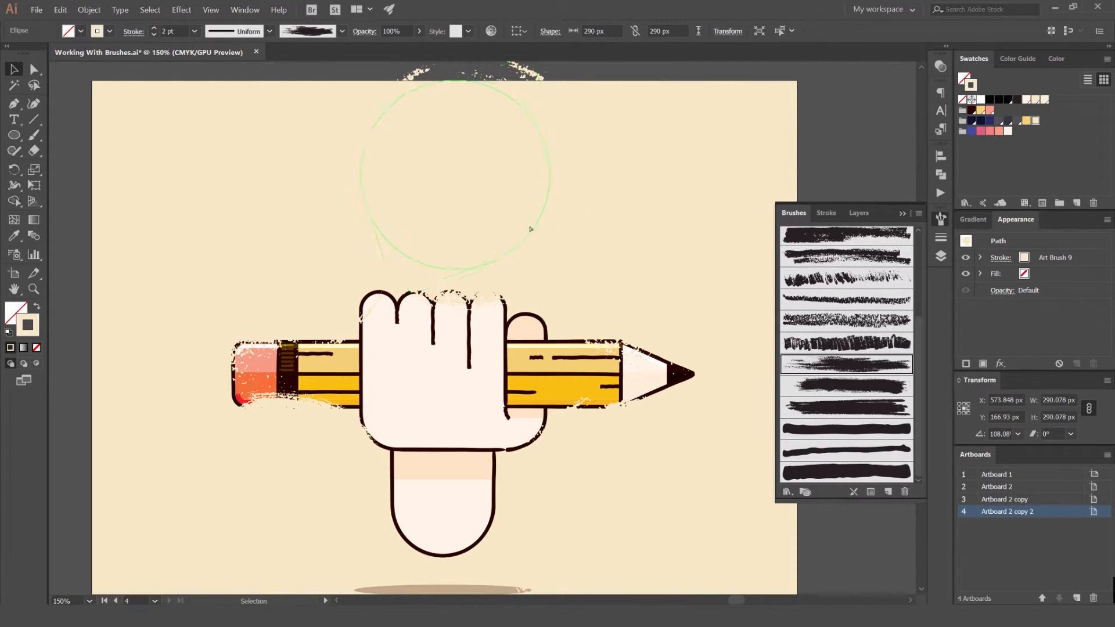
Duplicate the rotated circle above the thumb and nudge it so its texture erodes the thumb and the neighbouring fingertip
{"action": "left_click_drag", "start_coordinate": [535, 232], "coordinate": [673, 277]}
{"action": "left_click_drag", "start_coordinate": [637, 231], "coordinate": [499, 141]}
{"action": "left_click", "coordinate": [525, 196]}
{"action": "left_click", "coordinate": [527, 198]}
{"action": "key", "text": "Up"}
{"action": "key", "text": "Up"}
{"action": "key", "text": "Up"}
{"action": "key", "text": "Right"}
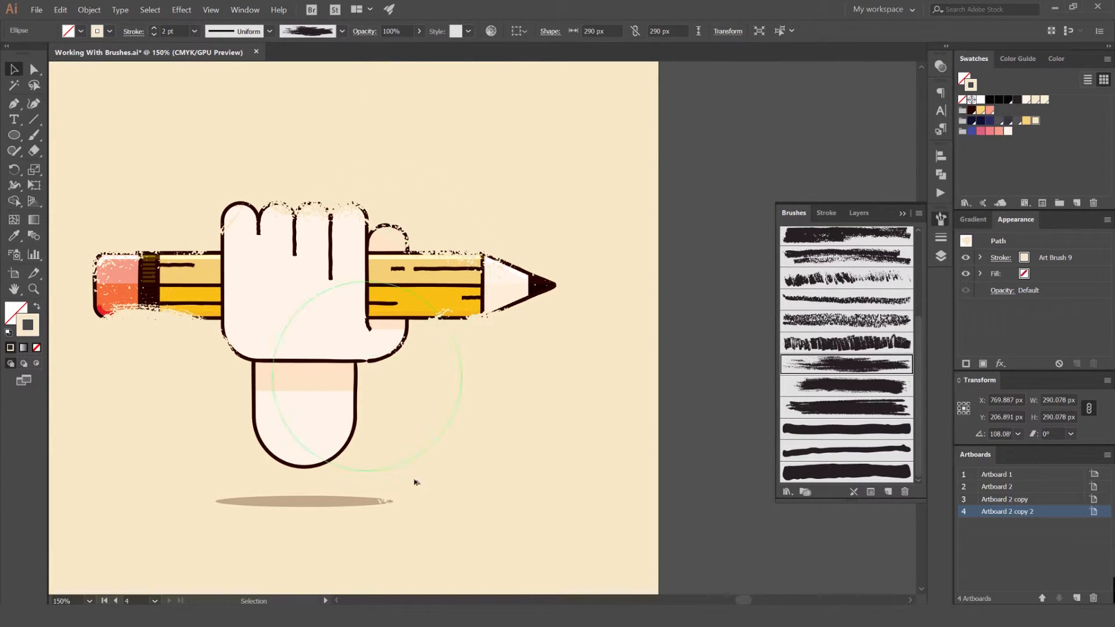
Place copies of the rotated circle on both sides of the forearm so they wear away its outline and the shadow's ends
{"action": "left_click_drag", "start_coordinate": [530, 496], "coordinate": [530, 508]}
{"action": "left_click_drag", "start_coordinate": [530, 469], "coordinate": [581, 327]}
{"action": "left_click", "coordinate": [486, 468]}
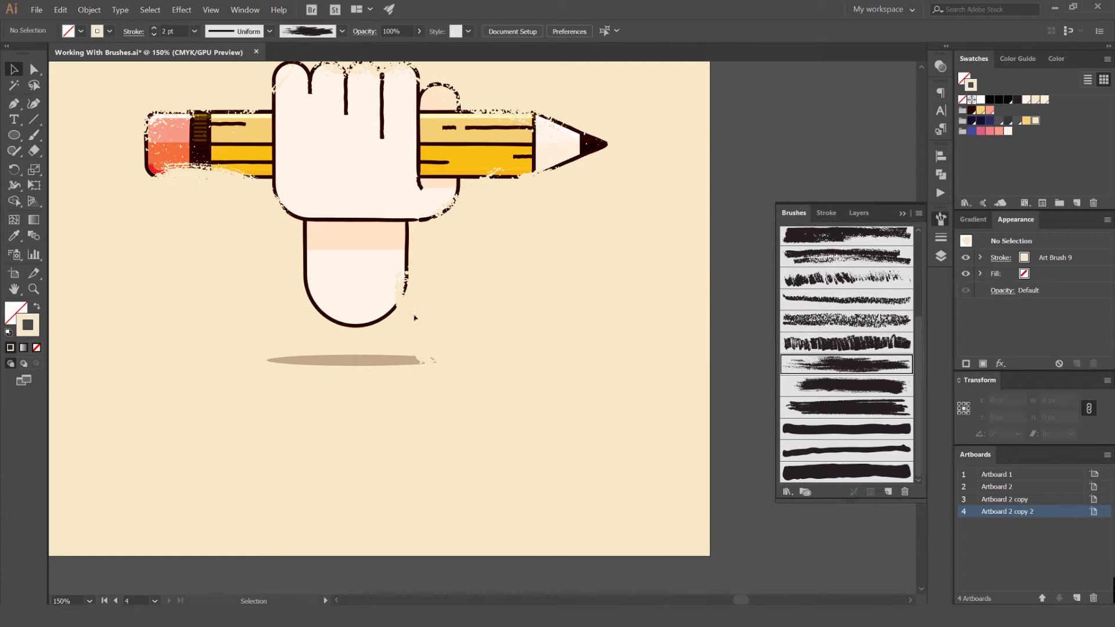
{"action": "left_click_drag", "start_coordinate": [104, 304], "coordinate": [104, 291]}
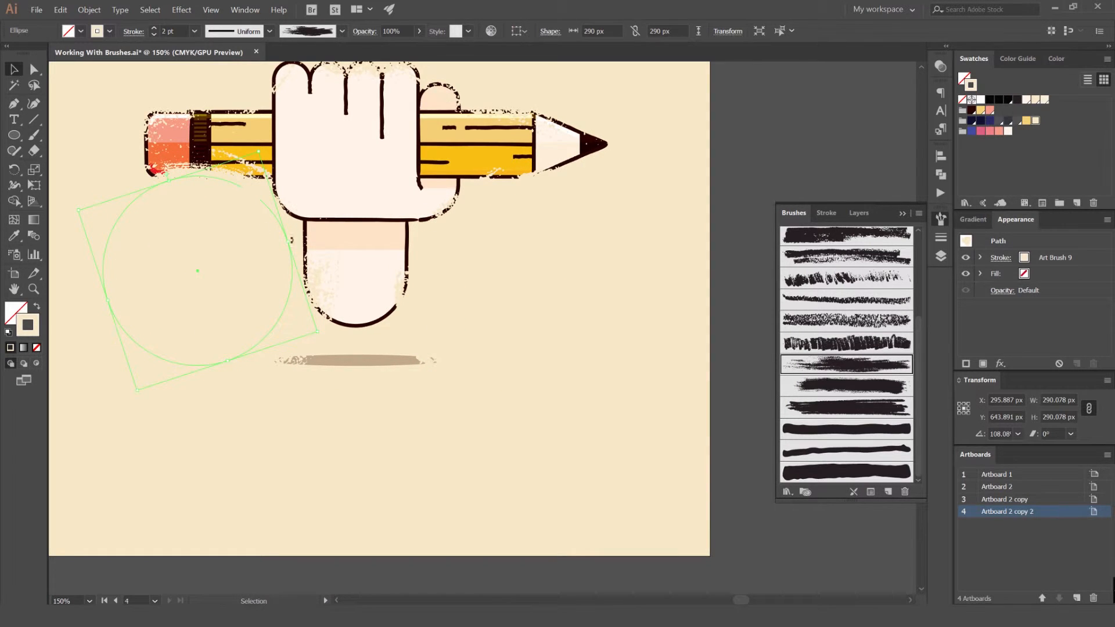
{"action": "left_click", "coordinate": [550, 290]}
Paint a broad diagonal cream stroke across the hand and pencil with the Paintbrush, about 677 by 443 px
{"action": "scroll", "coordinate": [547, 285], "scroll_direction": "down", "scroll_amount": 3}
{"action": "left_click", "coordinate": [584, 273]}
{"action": "scroll", "coordinate": [546, 227], "scroll_direction": "up", "scroll_amount": 3}
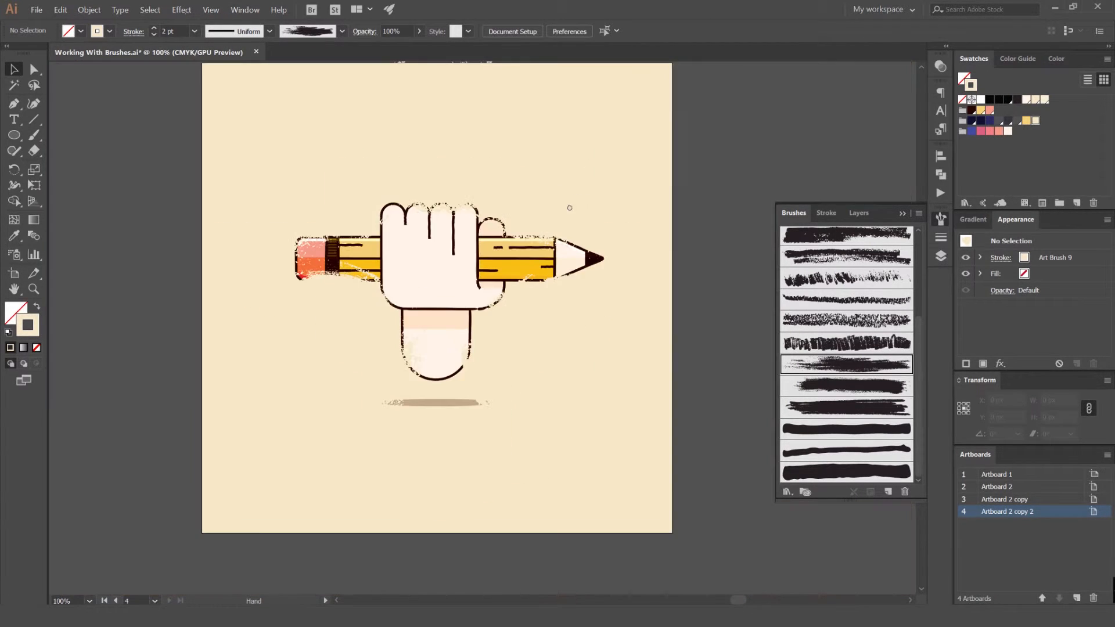
{"action": "left_click_drag", "start_coordinate": [569, 208], "coordinate": [589, 223]}
{"action": "scroll", "coordinate": [421, 228], "scroll_direction": "up", "scroll_amount": 3}
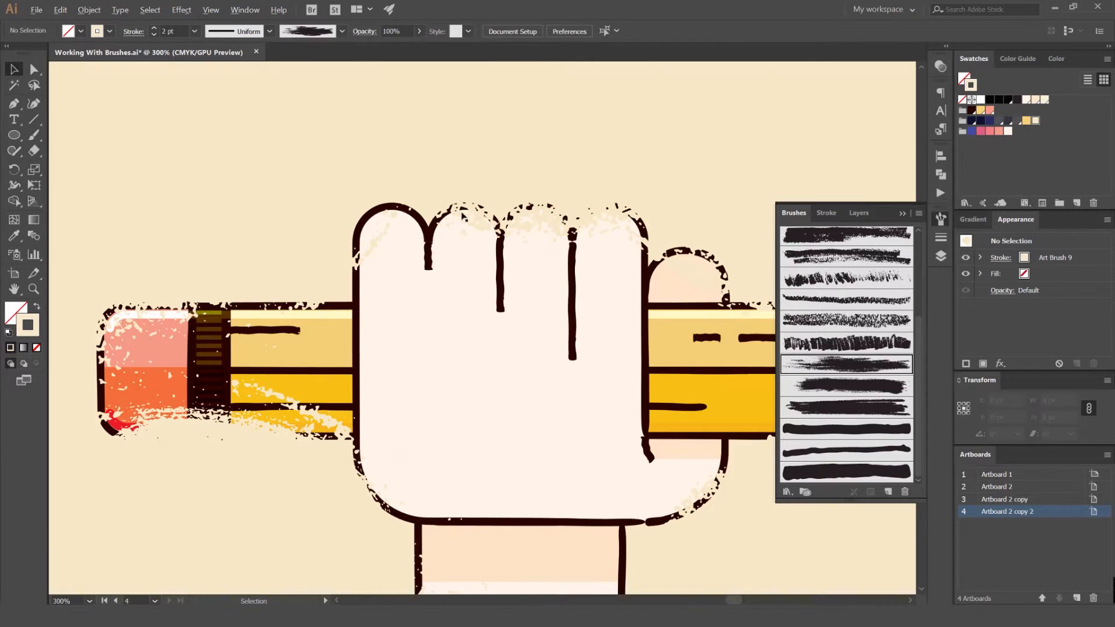
{"action": "scroll", "coordinate": [462, 213], "scroll_direction": "down", "scroll_amount": 3}
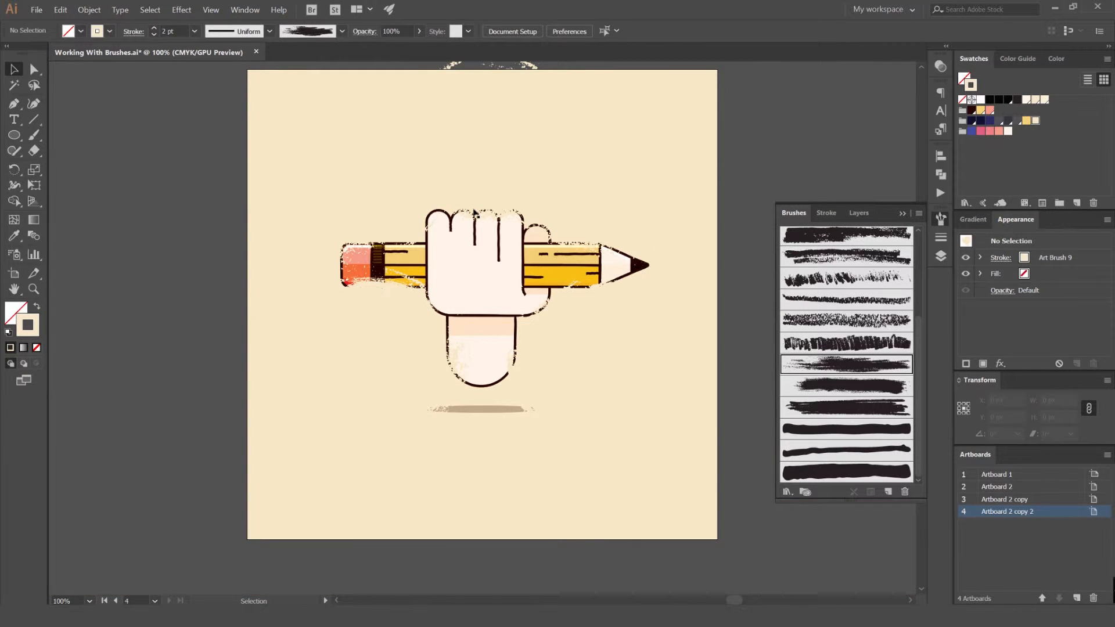
{"action": "key", "text": "b"}
{"action": "left_click", "coordinate": [939, 67]}
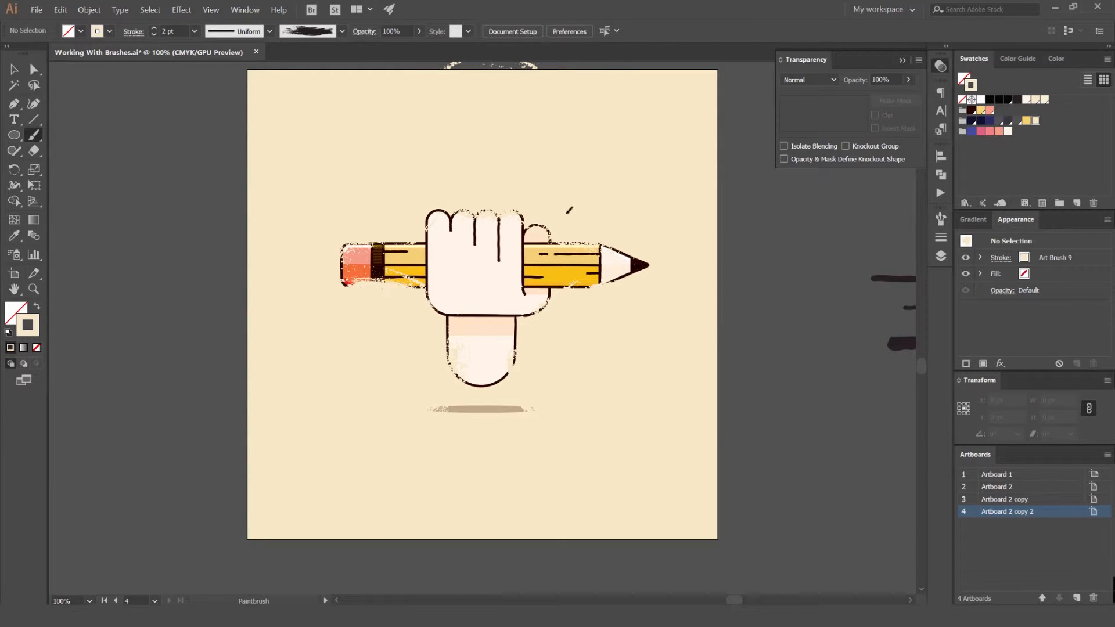
{"action": "left_click_drag", "start_coordinate": [546, 224], "coordinate": [424, 314]}
{"action": "key", "text": "ctrl+plus"}
{"action": "key", "text": "v"}
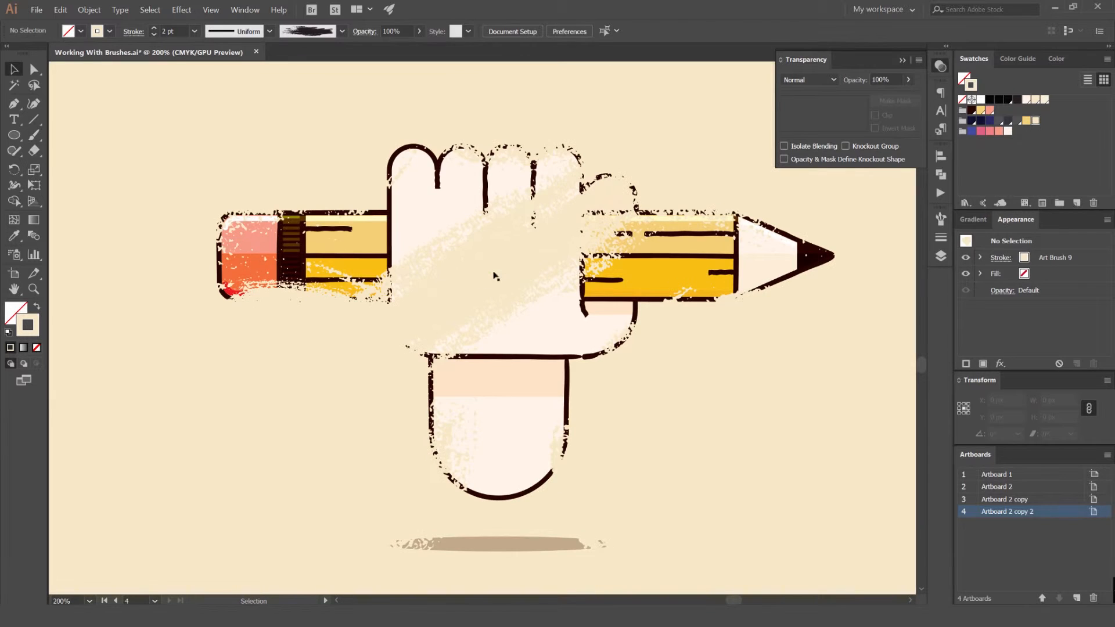
Compare blending modes such as Darken, Multiply and Lighten on the diagonal stroke, and set it to Soft Light
{"action": "left_click", "coordinate": [581, 204]}
{"action": "left_click", "coordinate": [792, 77]}
{"action": "left_click", "coordinate": [799, 83]}
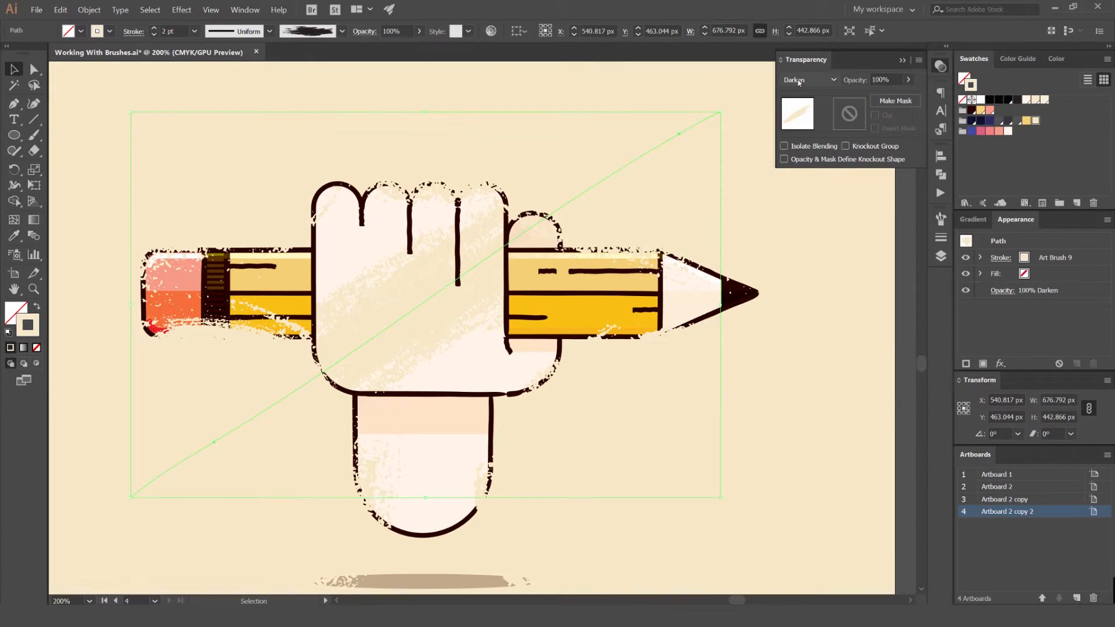
{"action": "key", "text": "Down"}
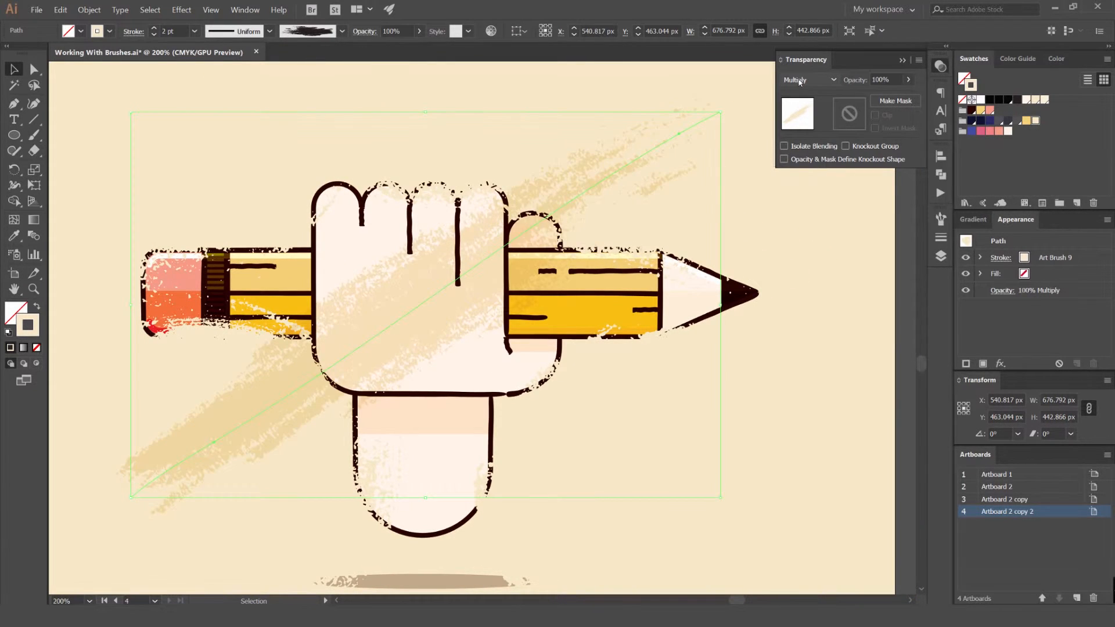
{"action": "scroll", "coordinate": [662, 158], "scroll_direction": "down", "scroll_amount": 1}
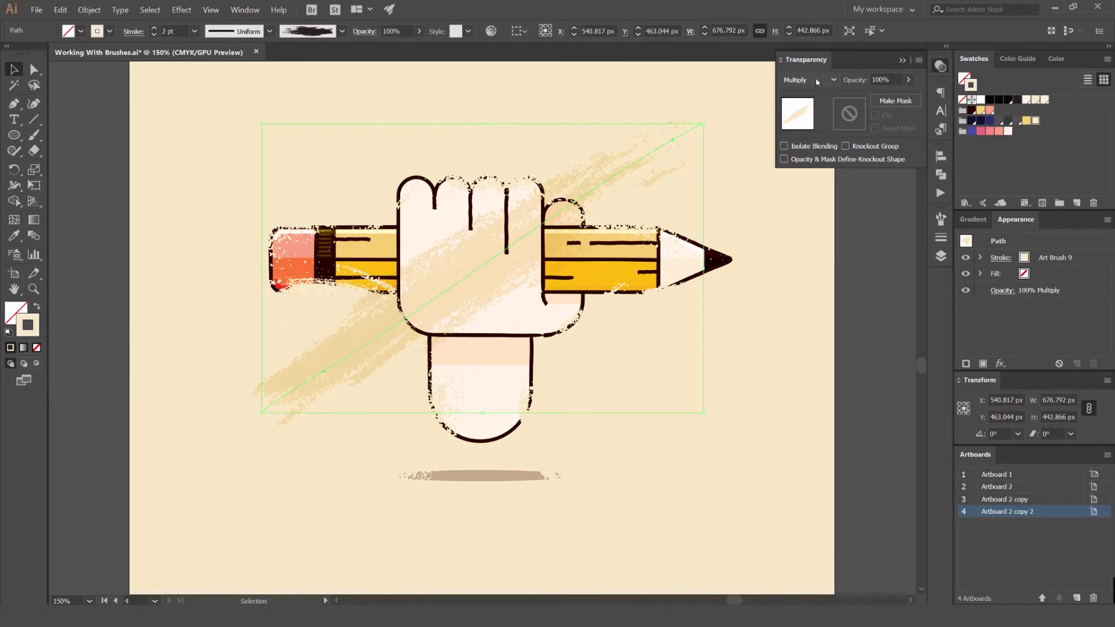
{"action": "scroll", "coordinate": [816, 78], "scroll_direction": "down", "scroll_amount": 2}
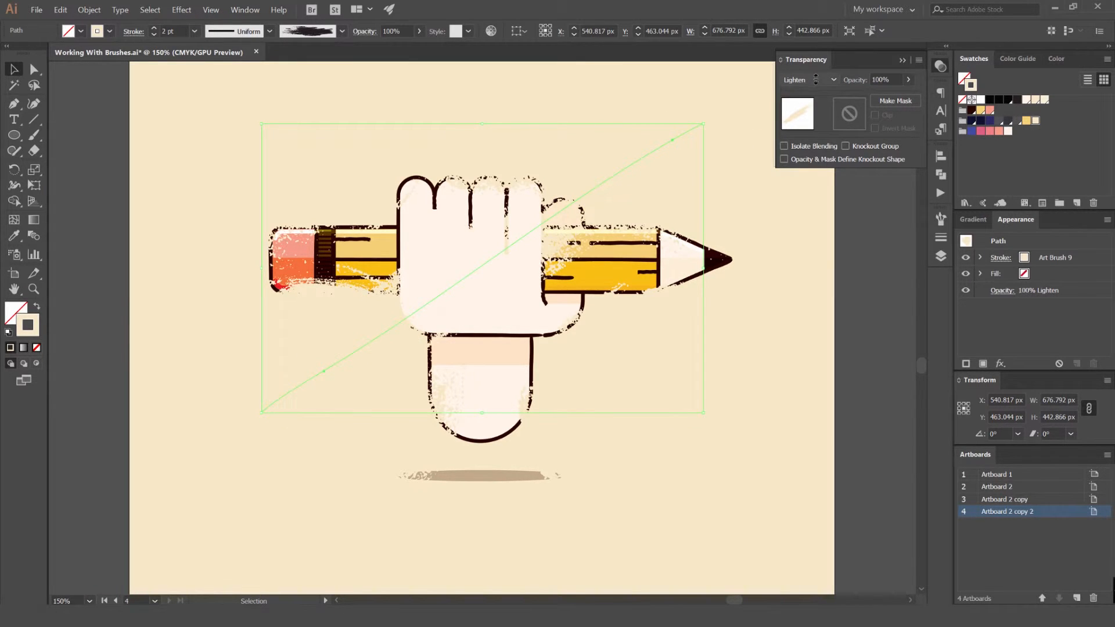
{"action": "scroll", "coordinate": [815, 78], "scroll_direction": "down", "scroll_amount": 1}
{"action": "scroll", "coordinate": [815, 81], "scroll_direction": "down", "scroll_amount": 2}
{"action": "scroll", "coordinate": [815, 82], "scroll_direction": "down", "scroll_amount": 1}
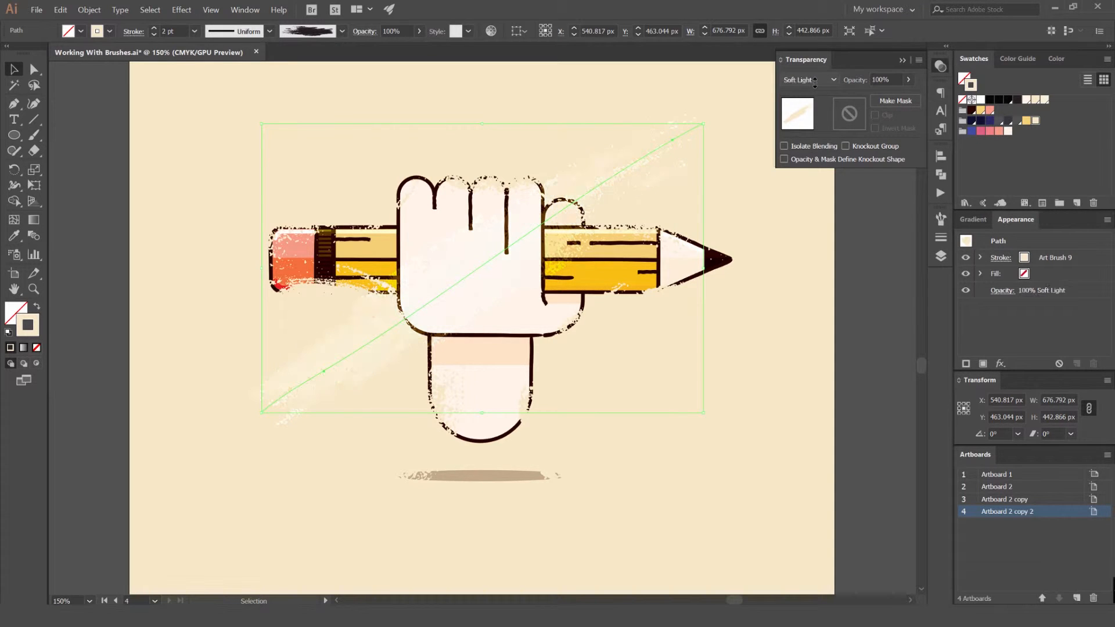
{"action": "scroll", "coordinate": [815, 85], "scroll_direction": "down", "scroll_amount": 1}
{"action": "scroll", "coordinate": [815, 85], "scroll_direction": "up", "scroll_amount": 1}
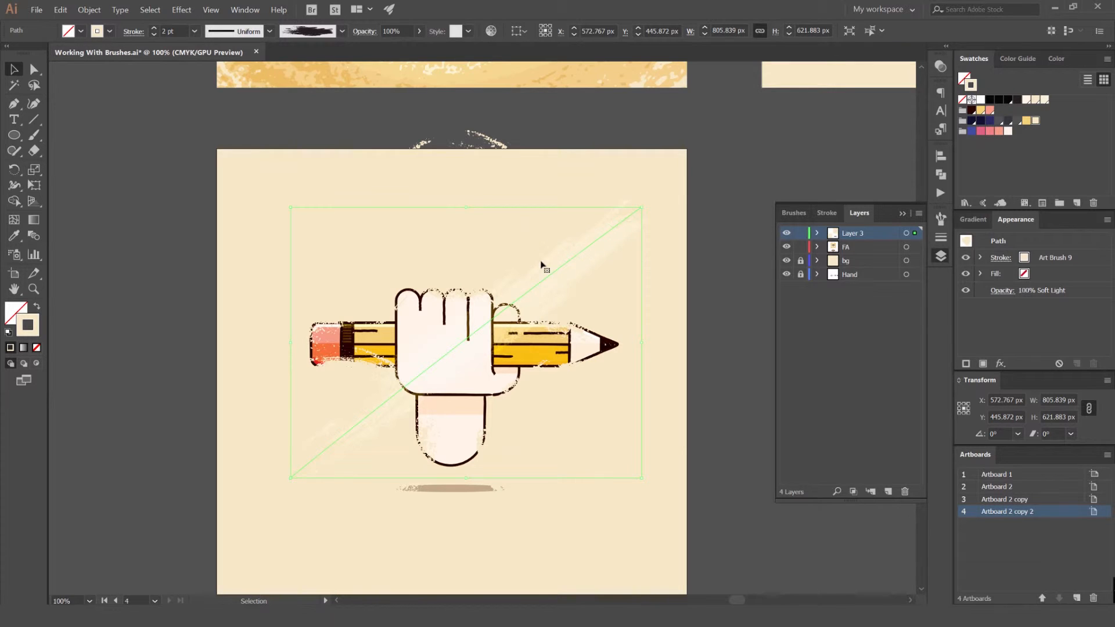
Select the circle above the eraser in outline view, and examine its texture on the eraser in the normal preview
{"action": "left_click", "coordinate": [344, 299]}
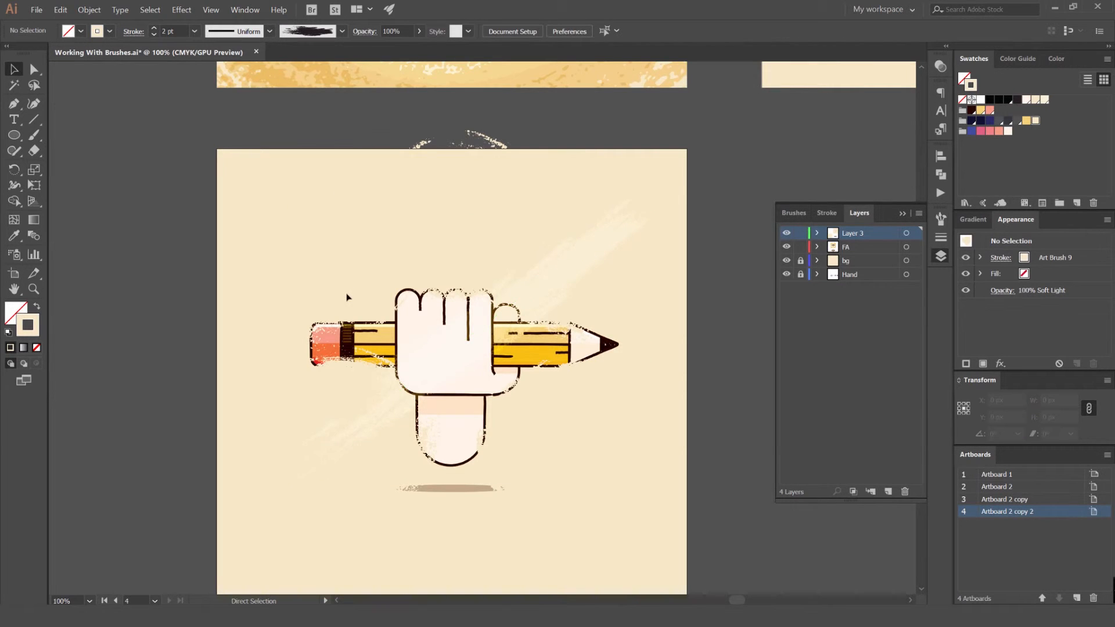
{"action": "key", "text": "ctrl+y"}
{"action": "left_click", "coordinate": [335, 257]}
{"action": "key", "text": "ctrl+y"}
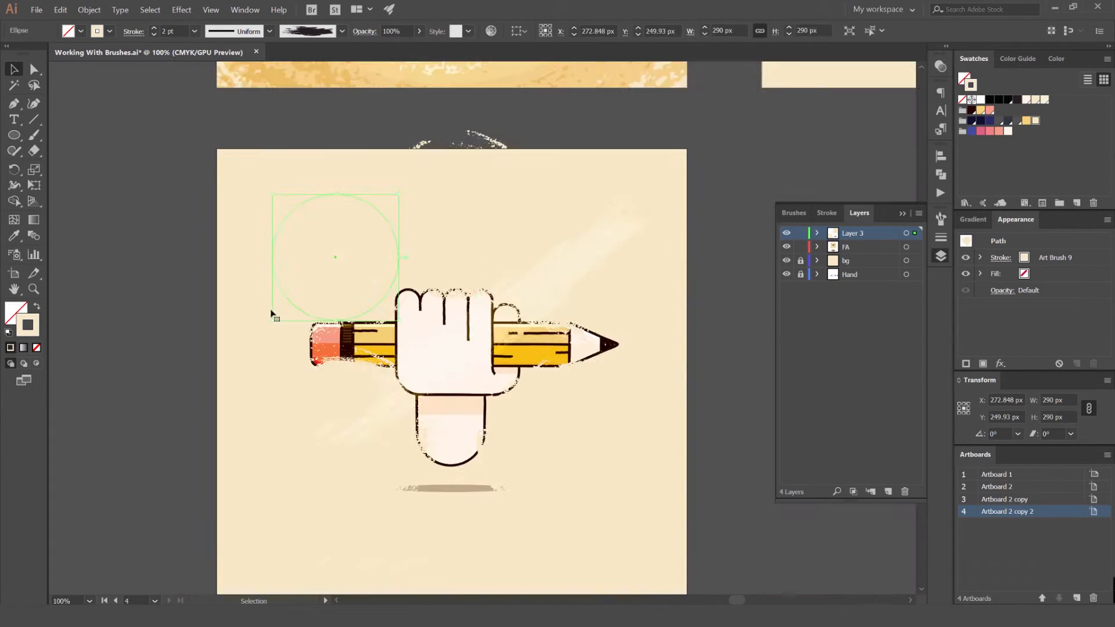
{"action": "scroll", "coordinate": [274, 316], "scroll_direction": "up", "scroll_amount": 4}
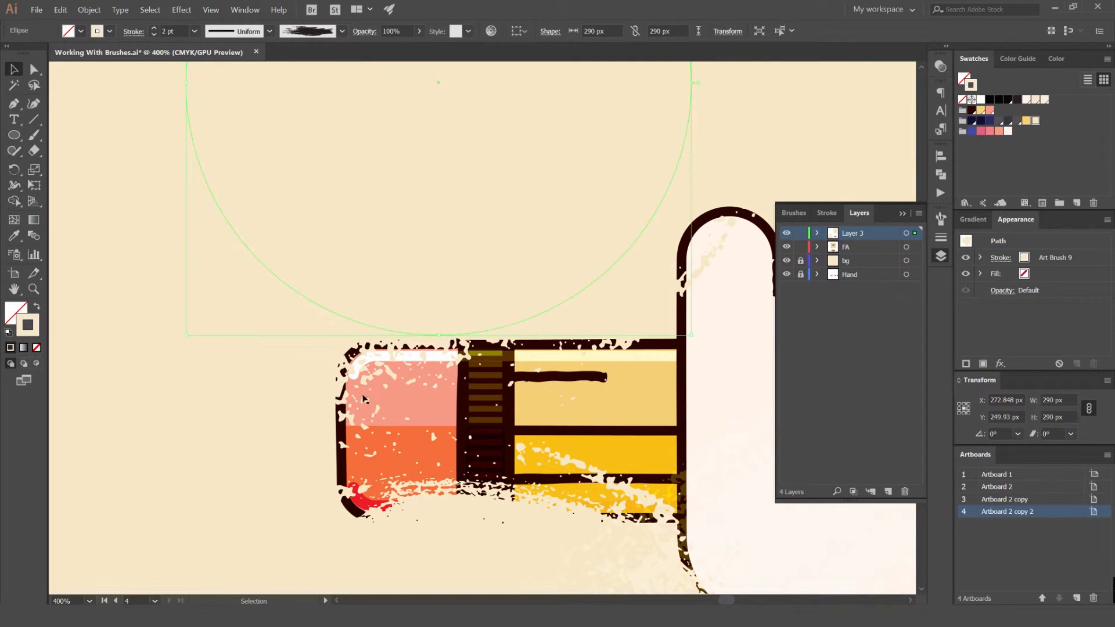
{"action": "scroll", "coordinate": [396, 366], "scroll_direction": "down", "scroll_amount": 5}
Compare the artwork with Layer 3's textures hidden and shown, and lock Layer 3
{"action": "left_click_drag", "start_coordinate": [653, 272], "coordinate": [393, 320]}
{"action": "left_click", "coordinate": [644, 243]}
{"action": "left_click", "coordinate": [786, 233]}
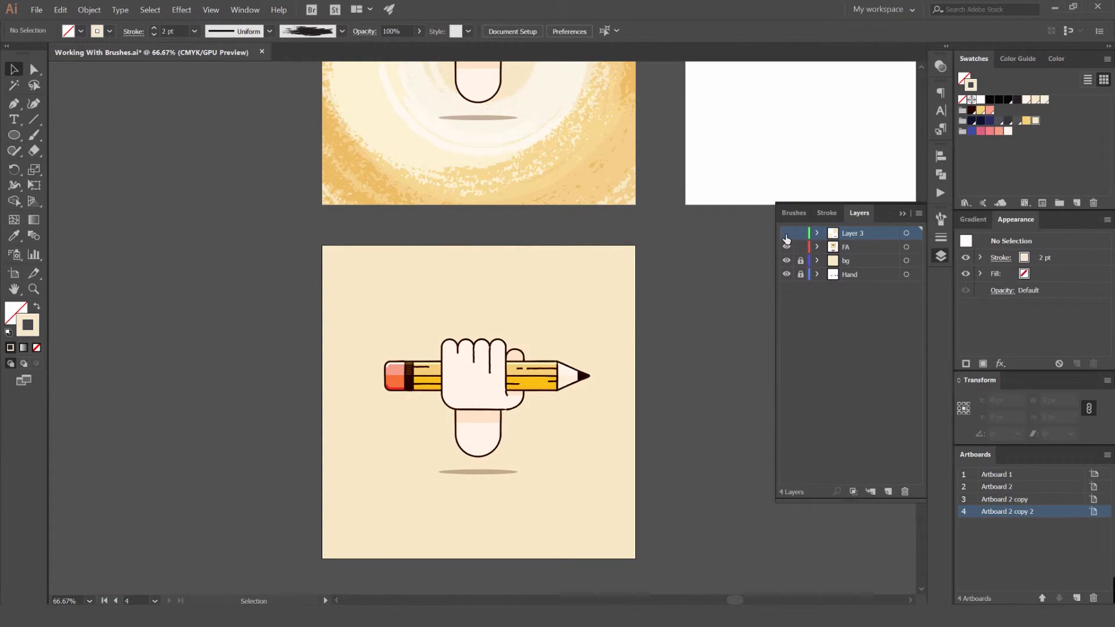
{"action": "left_click", "coordinate": [800, 233]}
Select the hand and pencil artwork without its shadow, and duplicate it beyond the artboard's left edge
{"action": "left_click_drag", "start_coordinate": [380, 533], "coordinate": [554, 394]}
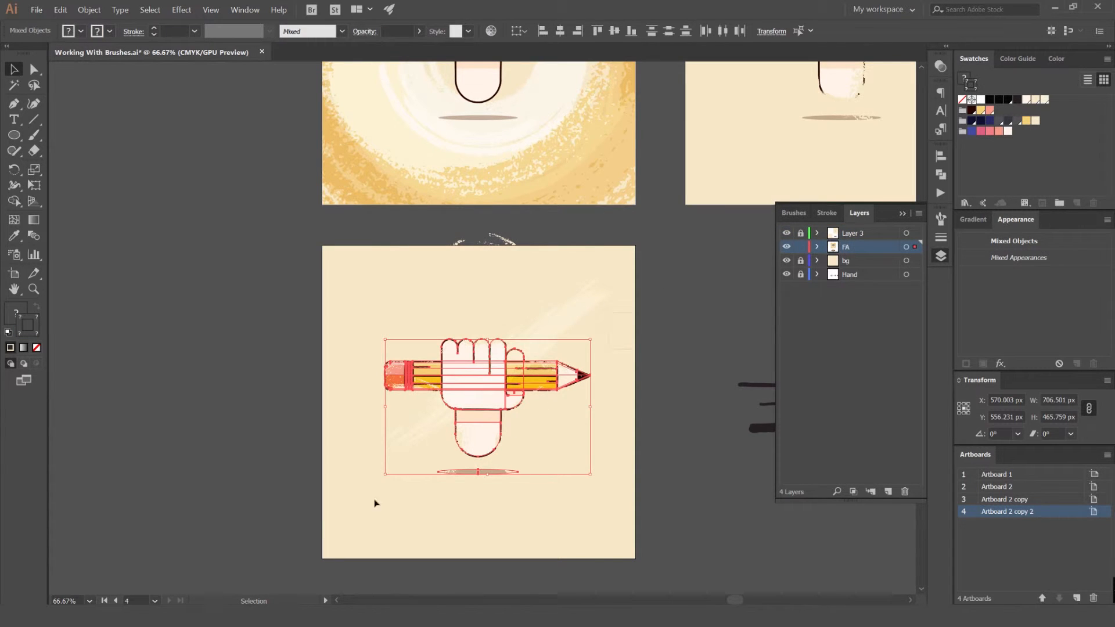
{"action": "left_click_drag", "start_coordinate": [616, 308], "coordinate": [351, 465]}
{"action": "scroll", "coordinate": [435, 415], "scroll_direction": "up", "scroll_amount": 1}
{"action": "left_click_drag", "start_coordinate": [625, 374], "coordinate": [580, 365]}
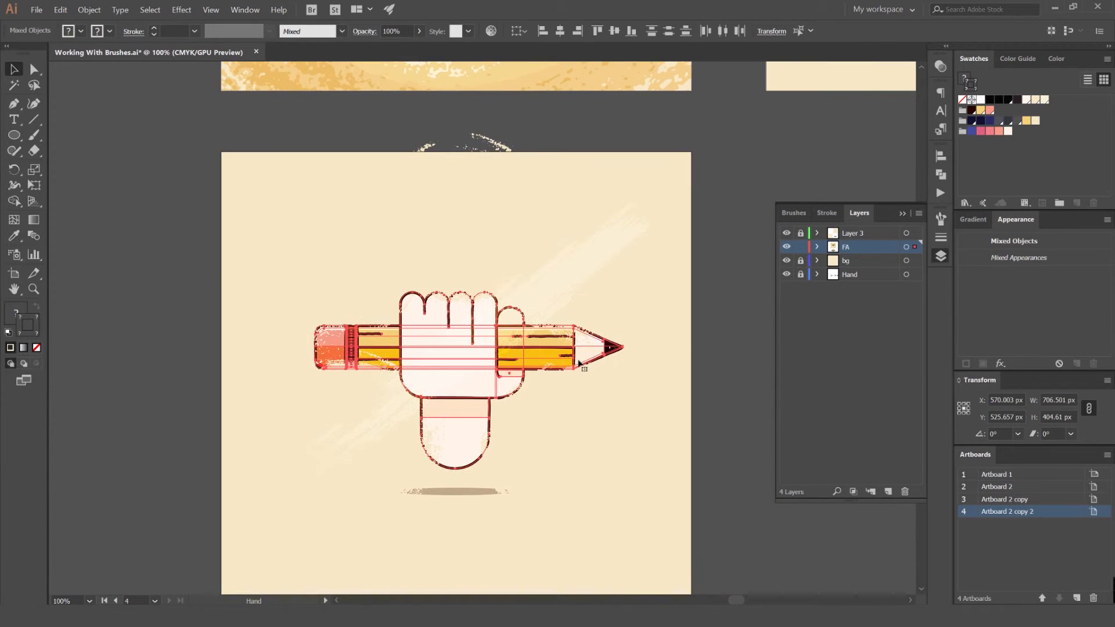
{"action": "key", "text": "a"}
{"action": "key", "text": "v"}
{"action": "mouse_move", "coordinate": [572, 365]}
{"action": "left_mouse_down"}
{"action": "mouse_move", "coordinate": [302, 259]}
{"action": "mouse_move", "coordinate": [572, 365]}
{"action": "left_mouse_up"}
{"action": "scroll", "coordinate": [459, 351], "scroll_direction": "down", "scroll_amount": 1}
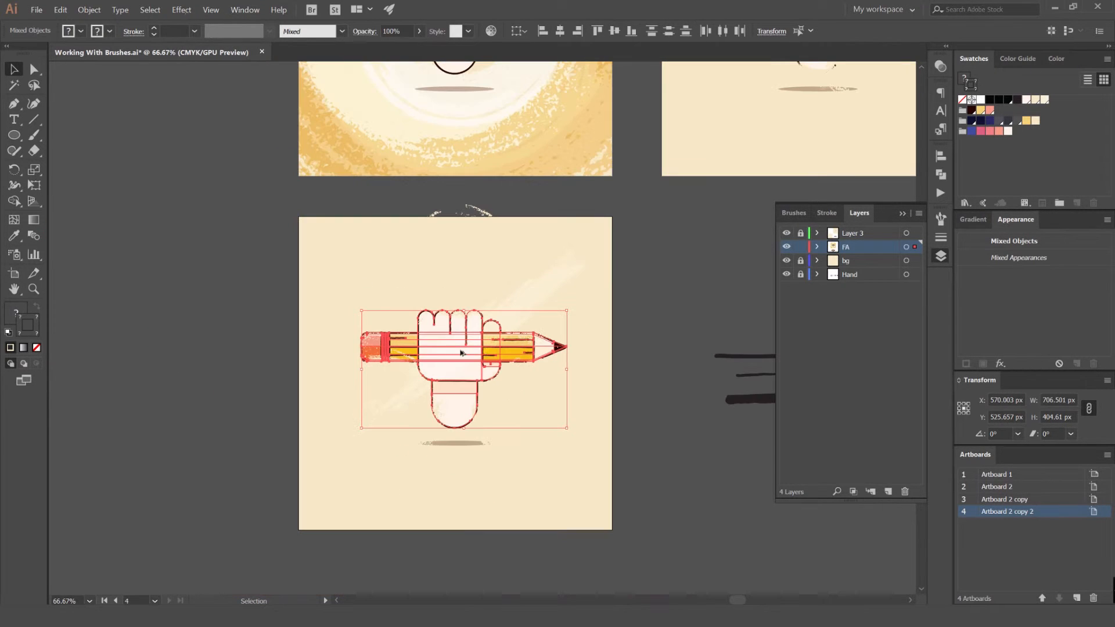
{"action": "left_click_drag", "start_coordinate": [422, 352], "coordinate": [239, 351]}
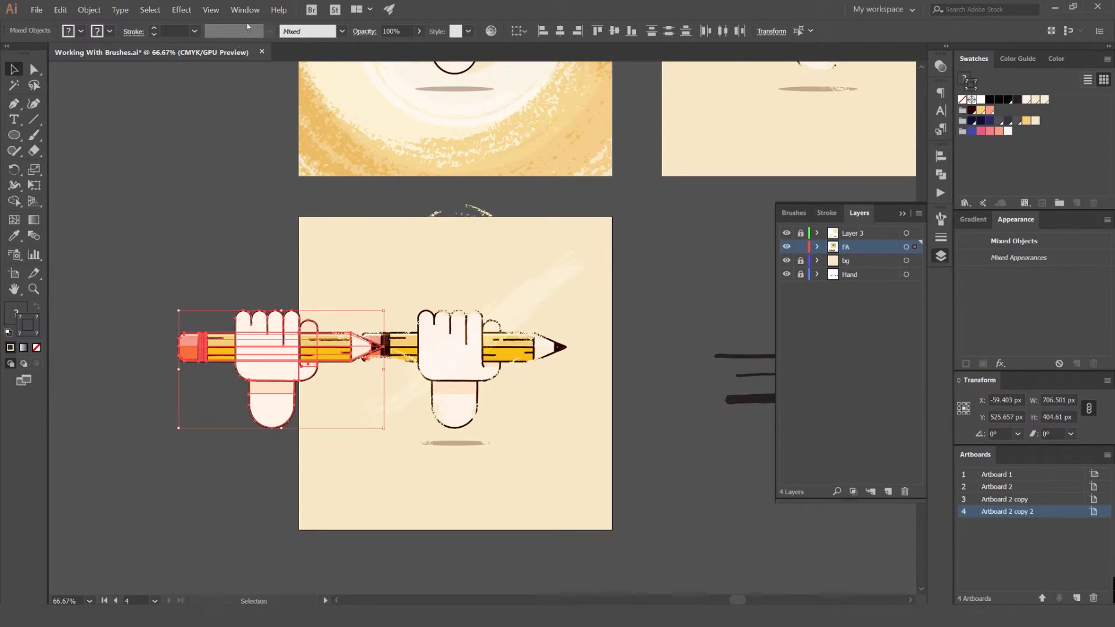
Unite the duplicated hand and pencil into one silhouette, and give it a solid dark brown fill with no stroke
{"action": "left_click", "coordinate": [245, 9]}
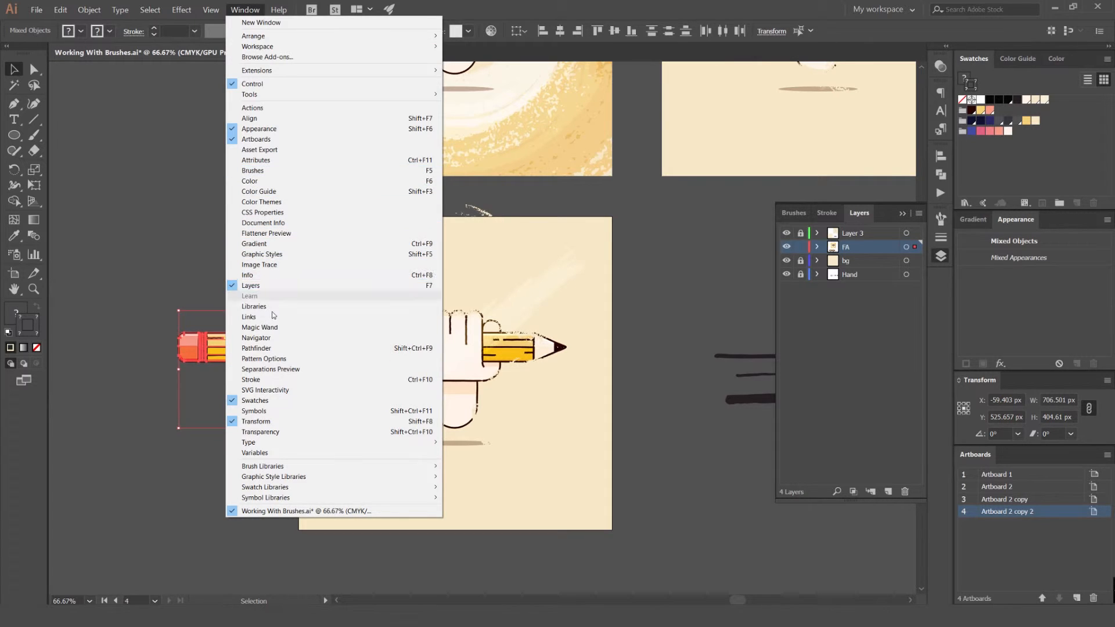
{"action": "left_click", "coordinate": [606, 391]}
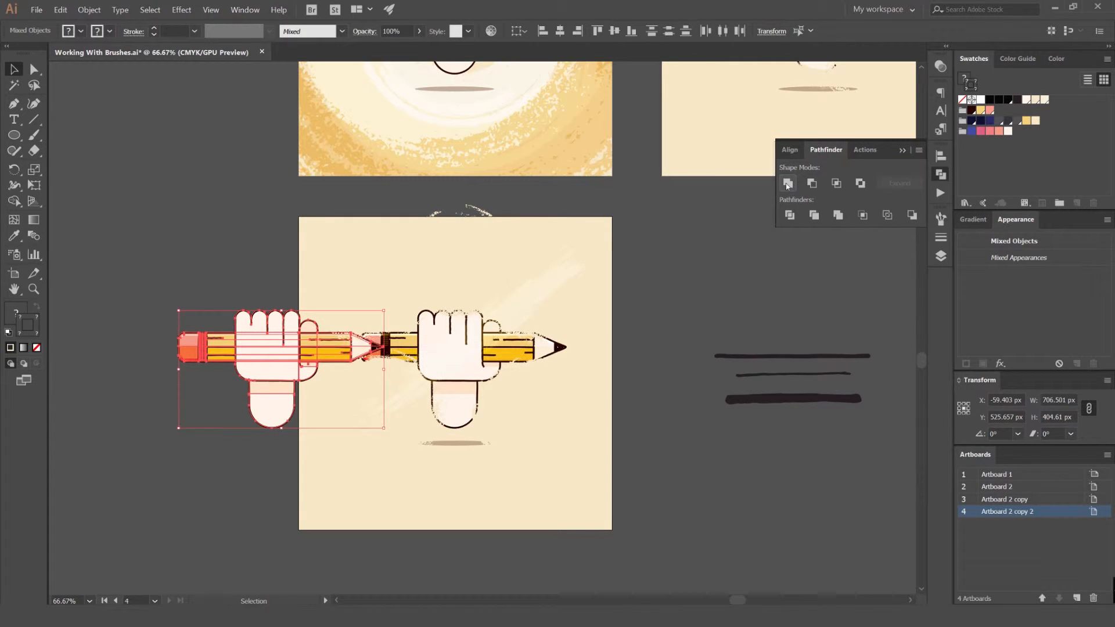
{"action": "left_click", "coordinate": [788, 184]}
{"action": "scroll", "coordinate": [276, 337], "scroll_direction": "up", "scroll_amount": 3}
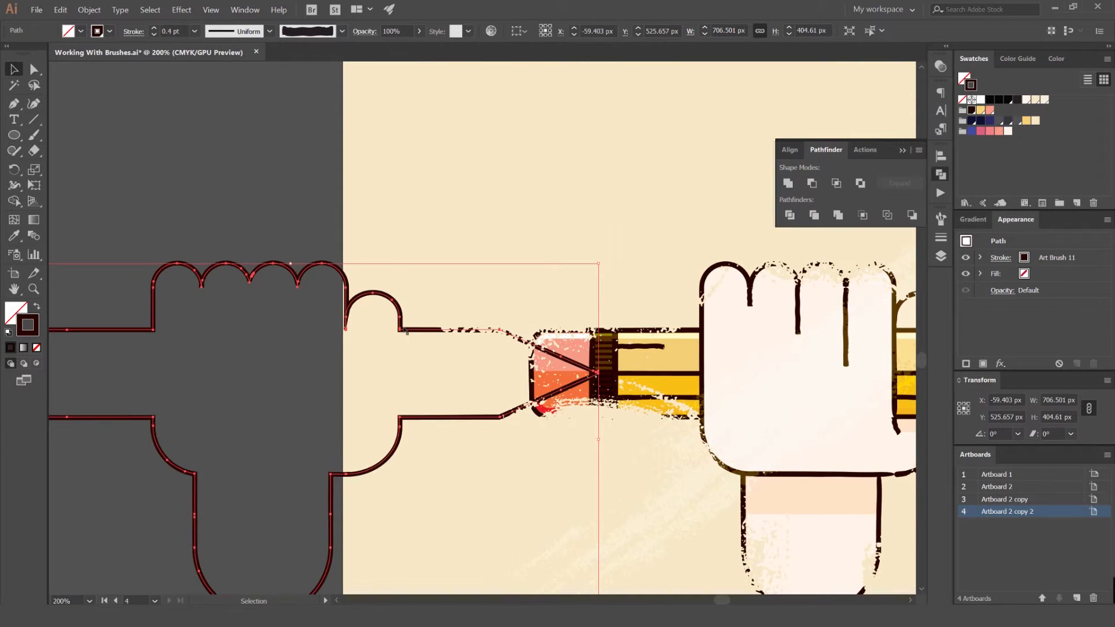
{"action": "key", "text": "shift+x"}
{"action": "left_click", "coordinate": [17, 318]}
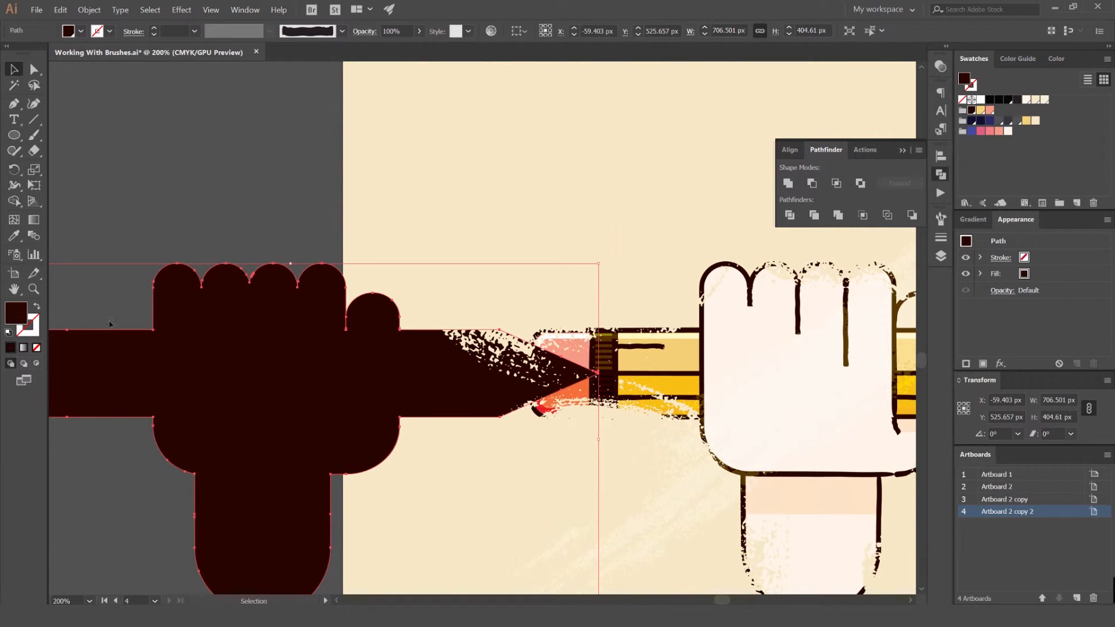
Move the dark silhouette to the empty area just below the artboard
{"action": "scroll", "coordinate": [164, 316], "scroll_direction": "down", "scroll_amount": 1}
{"action": "mouse_move", "coordinate": [244, 332]}
{"action": "left_mouse_down"}
{"action": "mouse_move", "coordinate": [304, 264]}
{"action": "mouse_move", "coordinate": [439, 393]}
{"action": "left_mouse_up"}
{"action": "scroll", "coordinate": [304, 259], "scroll_direction": "down", "scroll_amount": 3}
{"action": "key", "text": "ctrl+shift+a"}
{"action": "mouse_move", "coordinate": [422, 315]}
{"action": "left_mouse_down"}
{"action": "mouse_move", "coordinate": [412, 445]}
{"action": "mouse_move", "coordinate": [431, 481]}
{"action": "left_mouse_up"}
{"action": "left_click_drag", "start_coordinate": [591, 455], "coordinate": [596, 428]}
Unlock Layer 3 and delete the diagonal Soft Light brush stroke from the artwork
{"action": "left_click", "coordinate": [945, 239]}
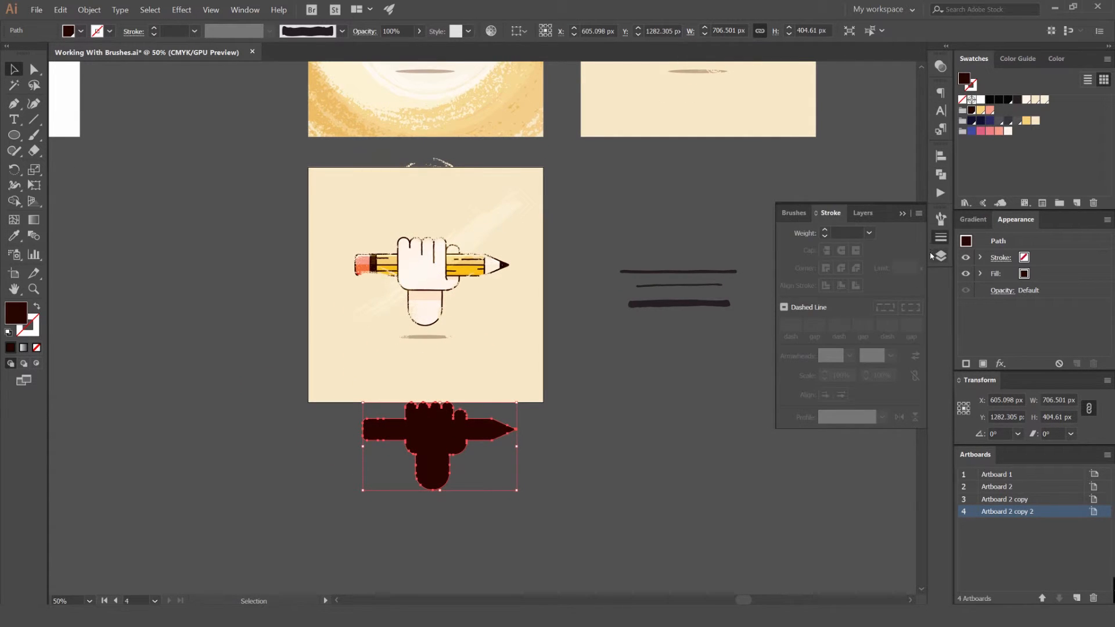
{"action": "left_click", "coordinate": [941, 256]}
{"action": "key", "text": "ctrl+plus"}
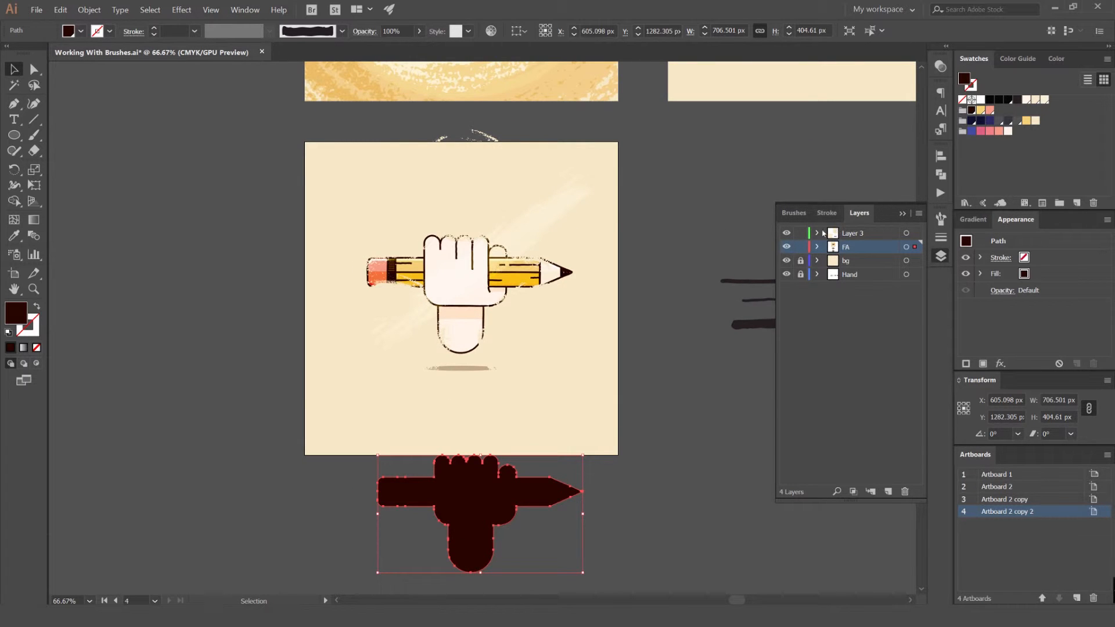
{"action": "left_click_drag", "start_coordinate": [311, 238], "coordinate": [312, 238]}
{"action": "left_click", "coordinate": [657, 174]}
{"action": "left_click_drag", "start_coordinate": [657, 174], "coordinate": [285, 215]}
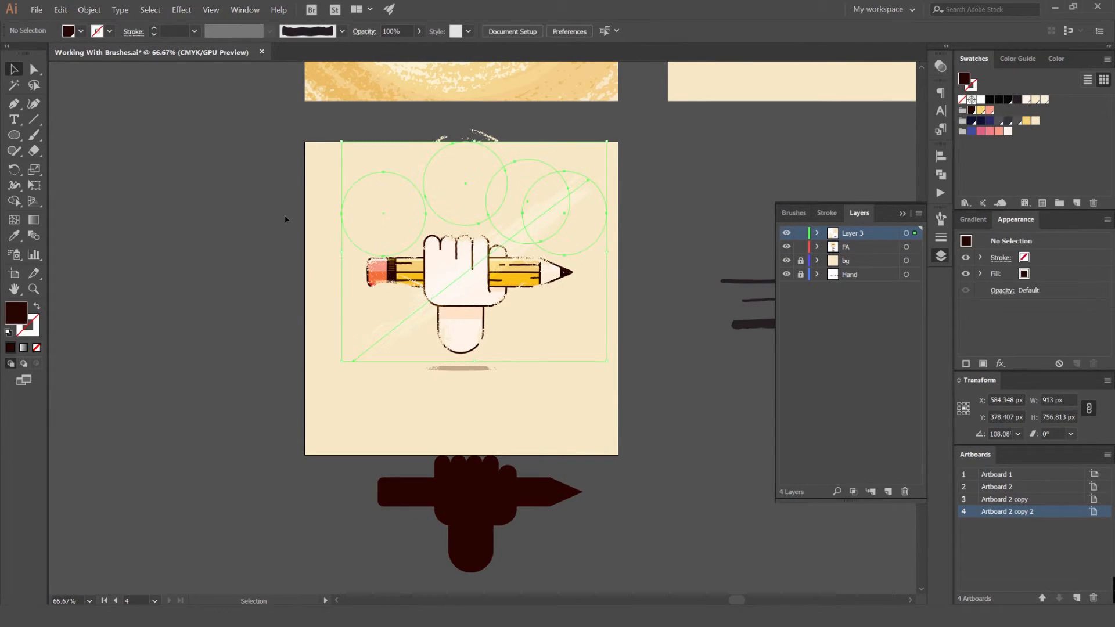
{"action": "left_click", "coordinate": [403, 325]}
{"action": "left_click", "coordinate": [384, 352]}
{"action": "key", "text": "Delete"}
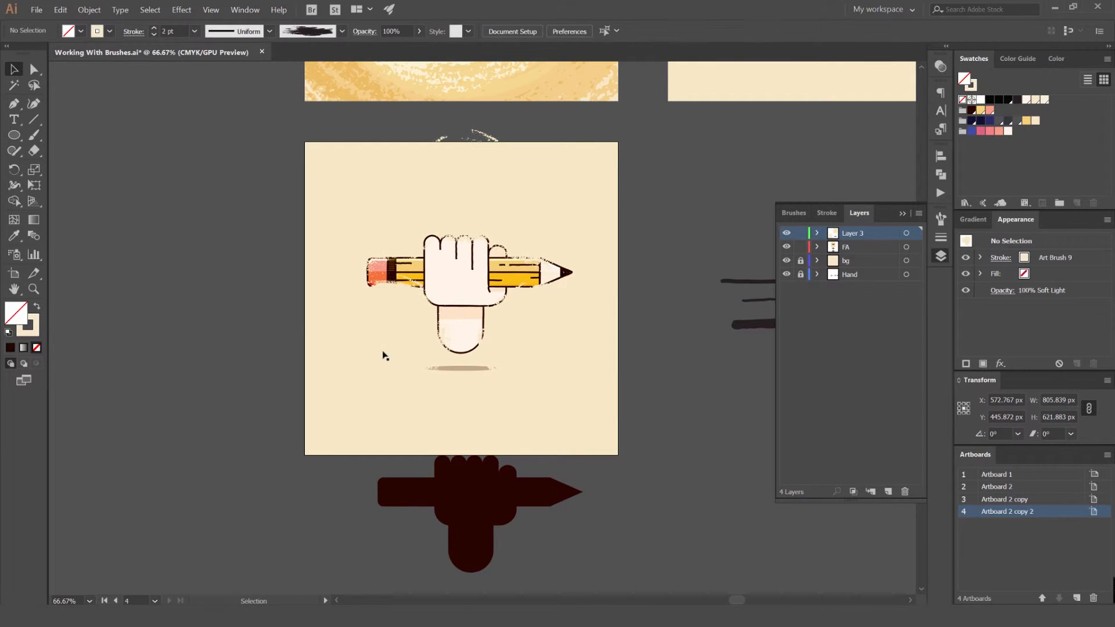
Select all the texture circles and the curved stroke around the hand in outline view, and group them
{"action": "left_click_drag", "start_coordinate": [624, 172], "coordinate": [389, 284]}
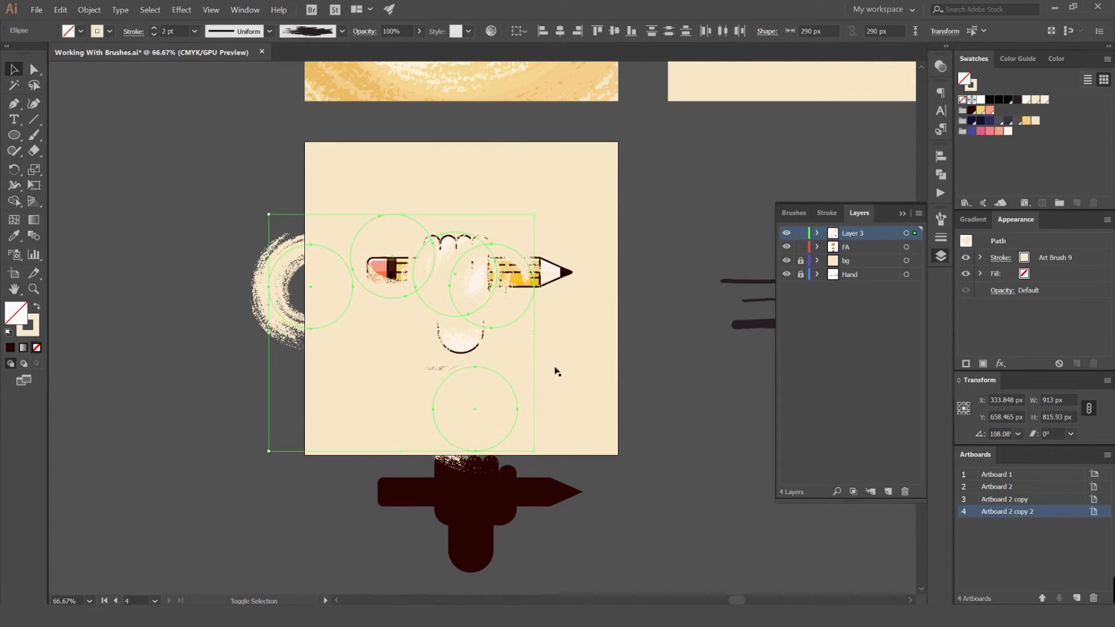
{"action": "key", "text": "ctrl+y"}
{"action": "left_click", "coordinate": [591, 337], "text": "shift"}
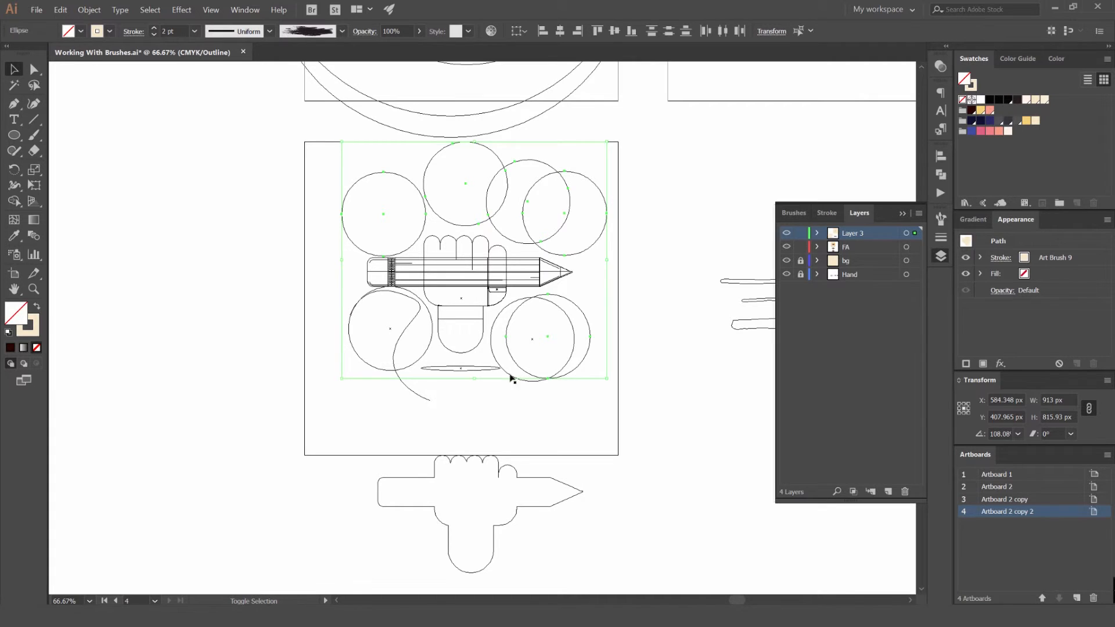
{"action": "left_click", "coordinate": [511, 378], "text": "shift"}
{"action": "left_click", "coordinate": [396, 370], "text": "shift"}
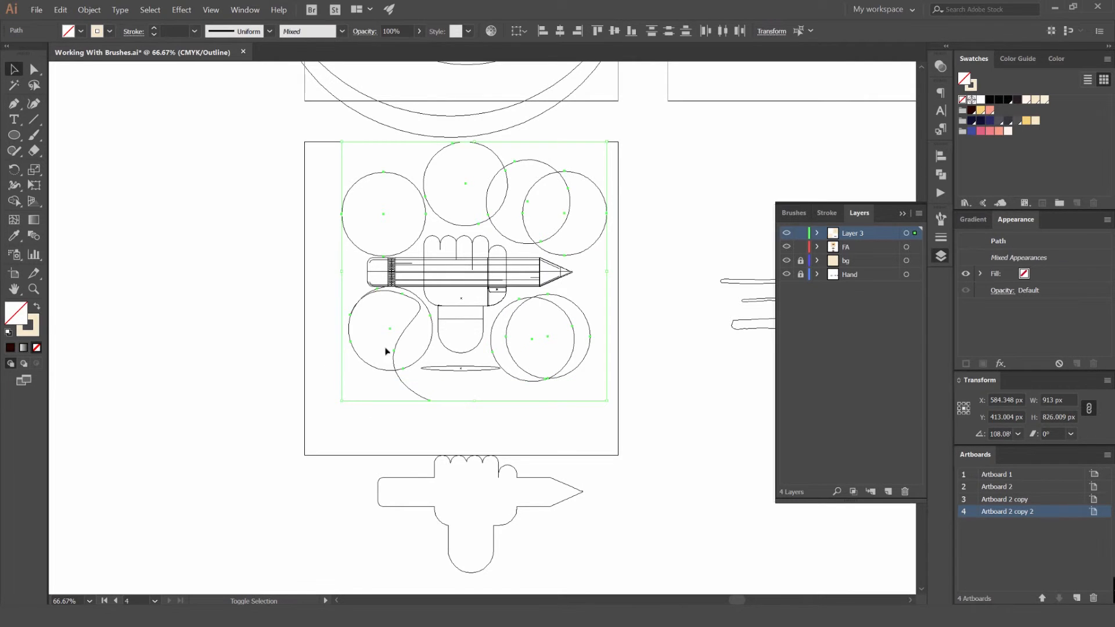
{"action": "key", "text": "ctrl+y"}
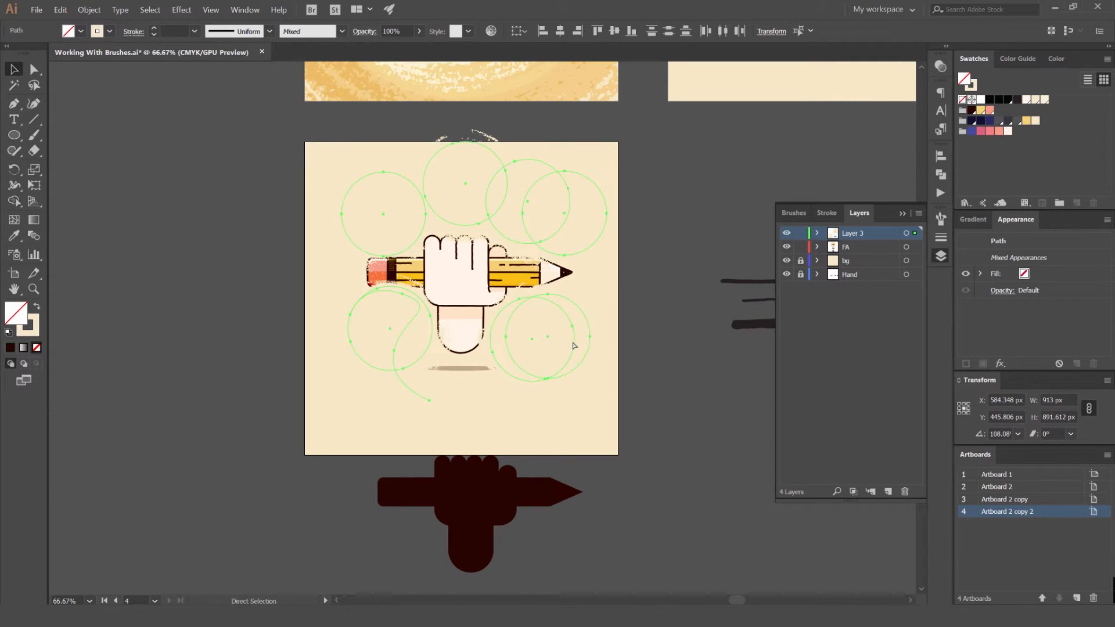
{"action": "key", "text": "ctrl+g"}
Move the grouped textures off the artboard to its lower left, and place the dark silhouette among them
{"action": "key", "text": "v"}
{"action": "mouse_move", "coordinate": [563, 228]}
{"action": "left_mouse_down"}
{"action": "mouse_move", "coordinate": [294, 377]}
{"action": "mouse_move", "coordinate": [452, 221]}
{"action": "left_mouse_up"}
{"action": "left_click_drag", "start_coordinate": [394, 248], "coordinate": [436, 334]}
{"action": "mouse_move", "coordinate": [608, 372]}
{"action": "left_mouse_down"}
{"action": "mouse_move", "coordinate": [355, 372]}
{"action": "mouse_move", "coordinate": [376, 379]}
{"action": "left_mouse_up"}
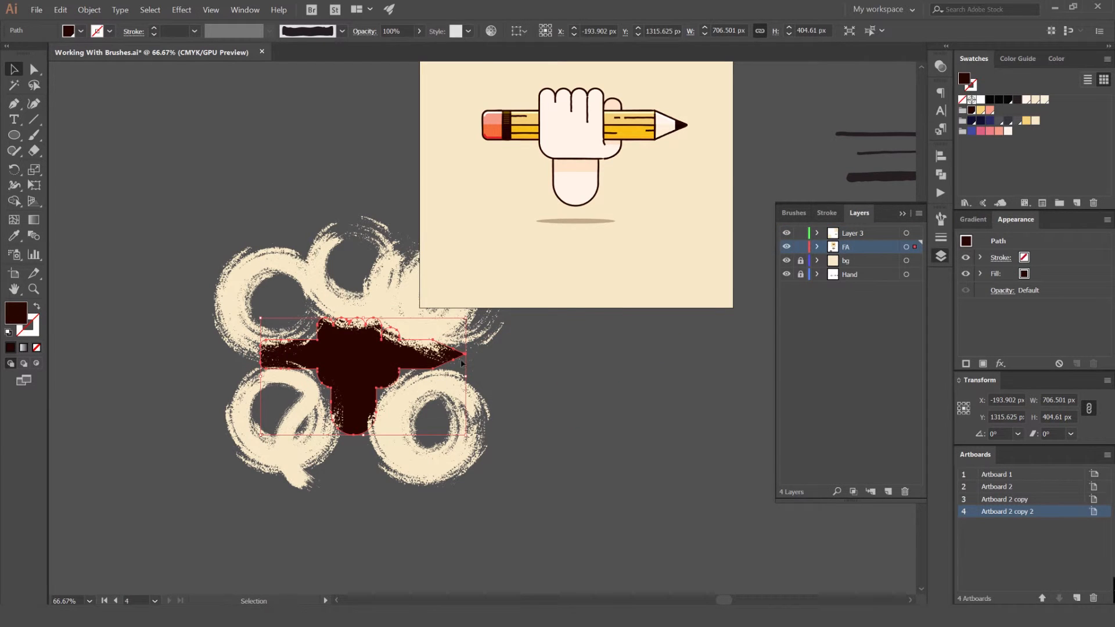
Move the silhouette to Layer 3, and use it as a clipping mask for the grouped brush textures
{"action": "key", "text": "ctrl"}
{"action": "left_click_drag", "start_coordinate": [910, 239], "coordinate": [915, 233]}
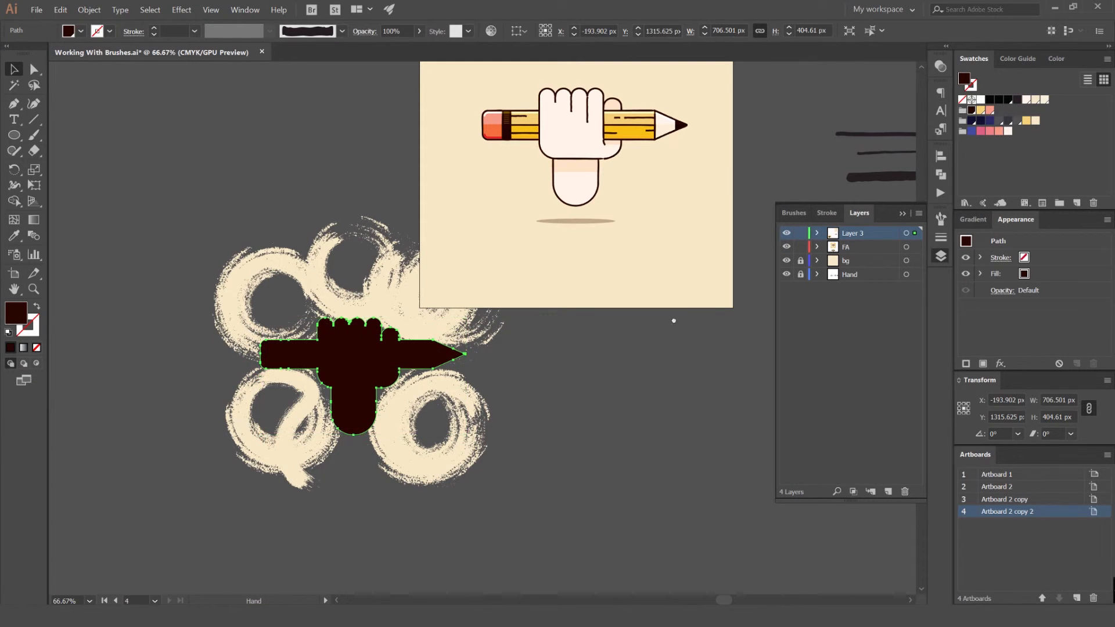
{"action": "key", "text": "ctrl+equal"}
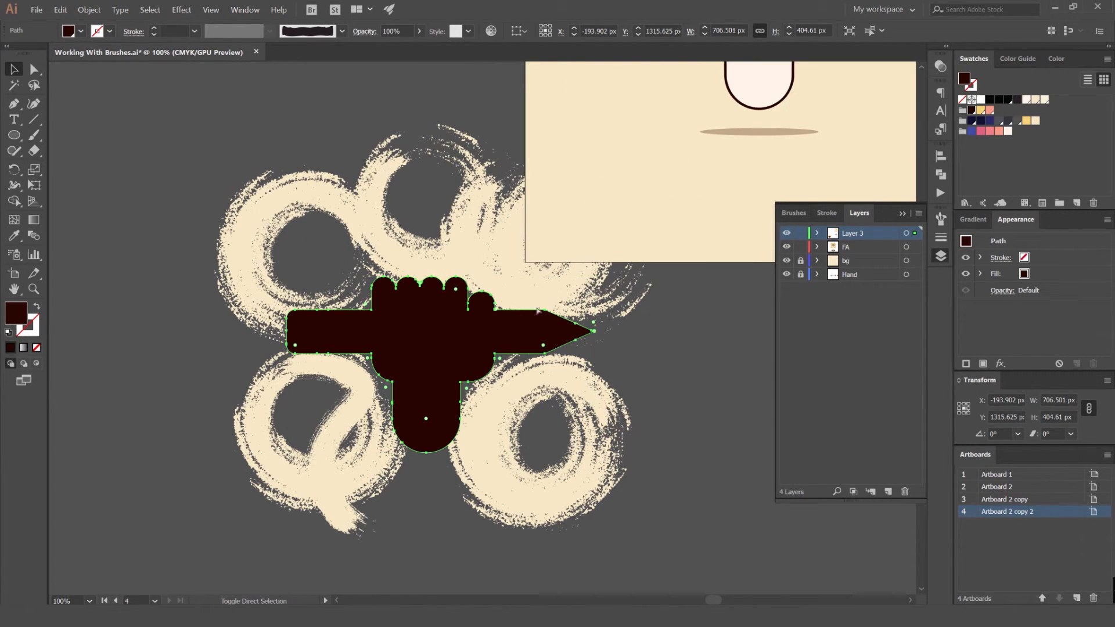
{"action": "key", "text": "ctrl+a"}
{"action": "key", "text": "ctrl+7"}
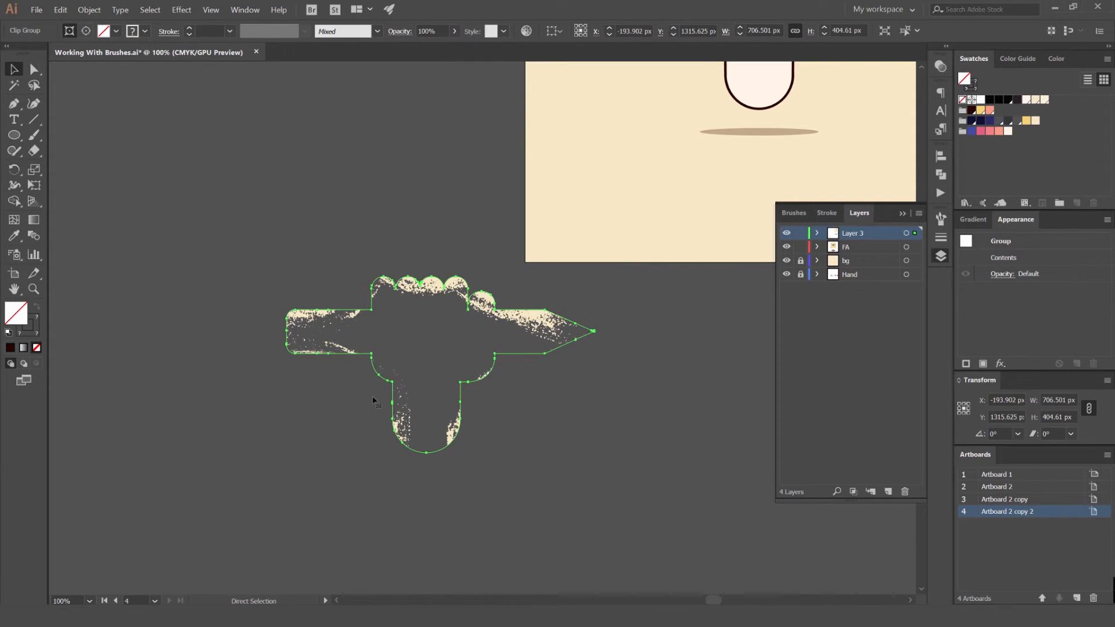
Examine the clipped texture's edges along the fingers up close
{"action": "key", "text": "ctrl+equal"}
{"action": "key", "text": "ctrl+equal"}
{"action": "key", "text": "ctrl+equal"}
{"action": "key", "text": "ctrl+equal"}
{"action": "key", "text": "ctrl+equal"}
{"action": "key", "text": "ctrl+equal"}
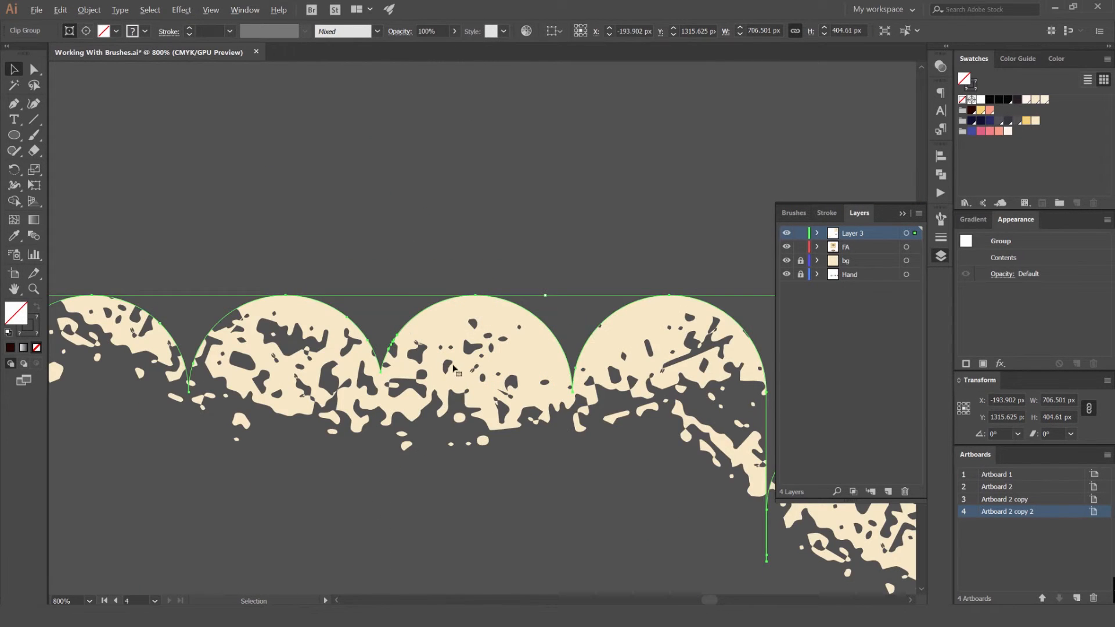
{"action": "key", "text": "ctrl+1"}
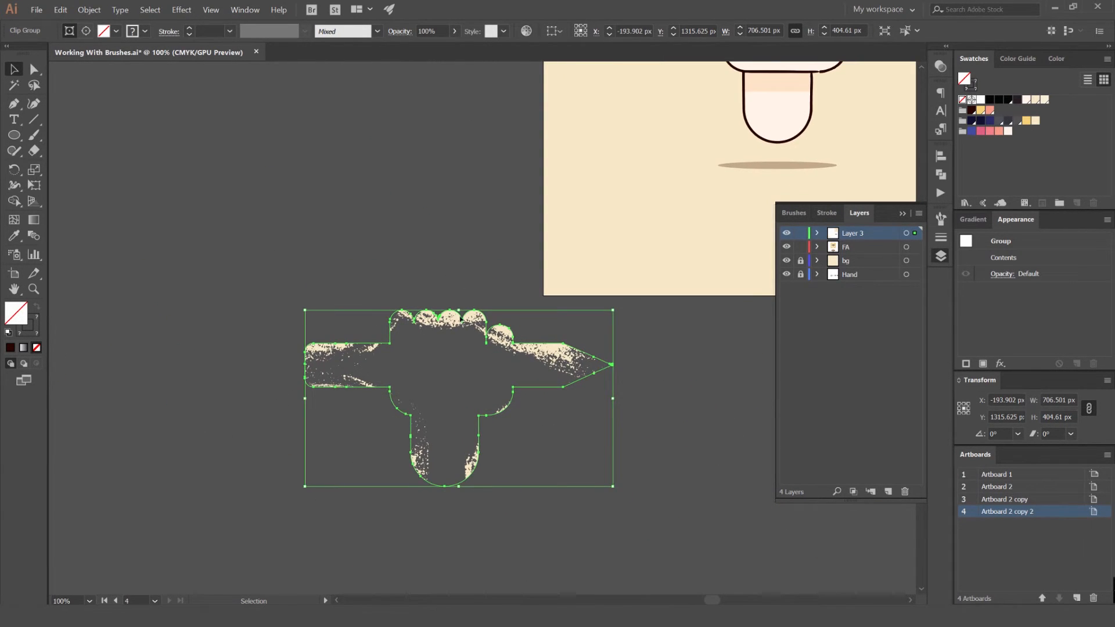
Edit the clipping group's contents by shifting a lower-right texture circle slightly closer to the hand, and exit isolation mode
{"action": "double_click", "coordinate": [461, 319]}
{"action": "left_click", "coordinate": [461, 319]}
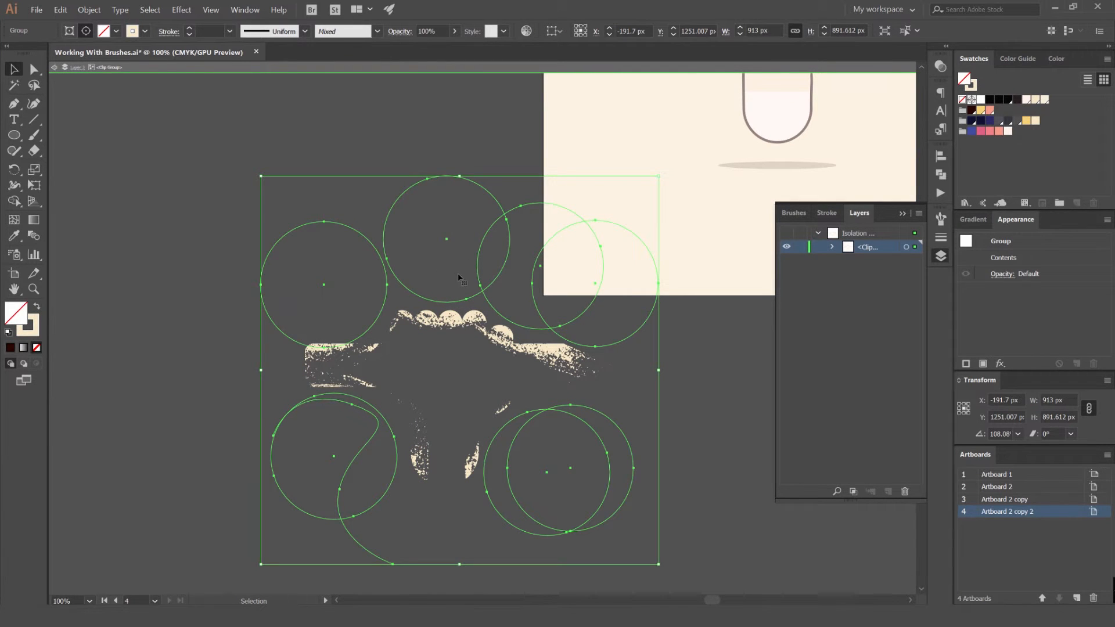
{"action": "left_click_drag", "start_coordinate": [444, 300], "coordinate": [445, 310]}
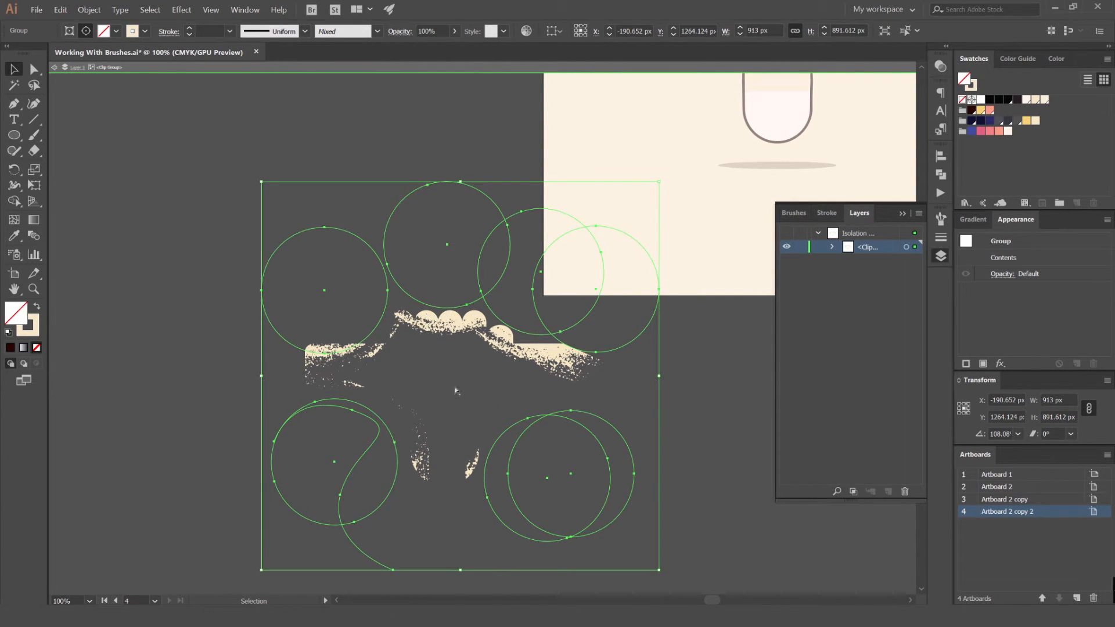
{"action": "key", "text": "ctrl+z"}
{"action": "key", "text": "a"}
{"action": "left_click", "coordinate": [503, 424]}
{"action": "left_click_drag", "start_coordinate": [504, 428], "coordinate": [501, 423]}
{"action": "left_click", "coordinate": [605, 378]}
{"action": "double_click", "coordinate": [581, 321]}
{"action": "key", "text": "v"}
Place the clipped texture group exactly over the hand-and-pencil artwork on the artboard, and deselect it
{"action": "key", "text": "ctrl+minus"}
{"action": "key", "text": "ctrl+minus"}
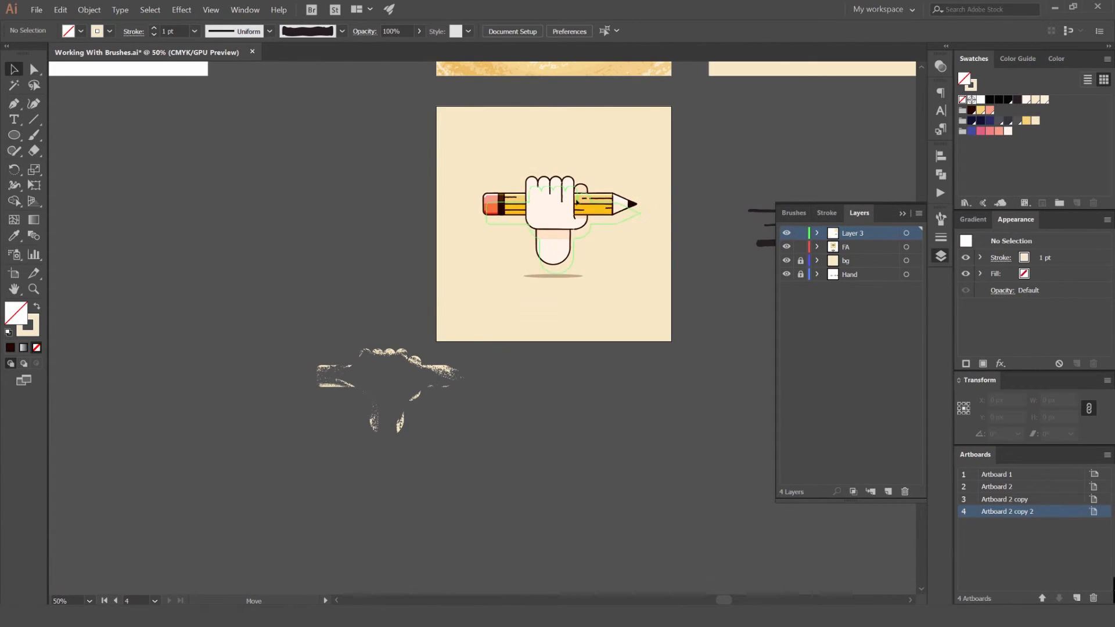
{"action": "left_click", "coordinate": [563, 185]}
{"action": "key", "text": "ctrl+plus"}
{"action": "key", "text": "ctrl+plus"}
{"action": "key", "text": "ctrl+plus"}
{"action": "key", "text": "ctrl+plus"}
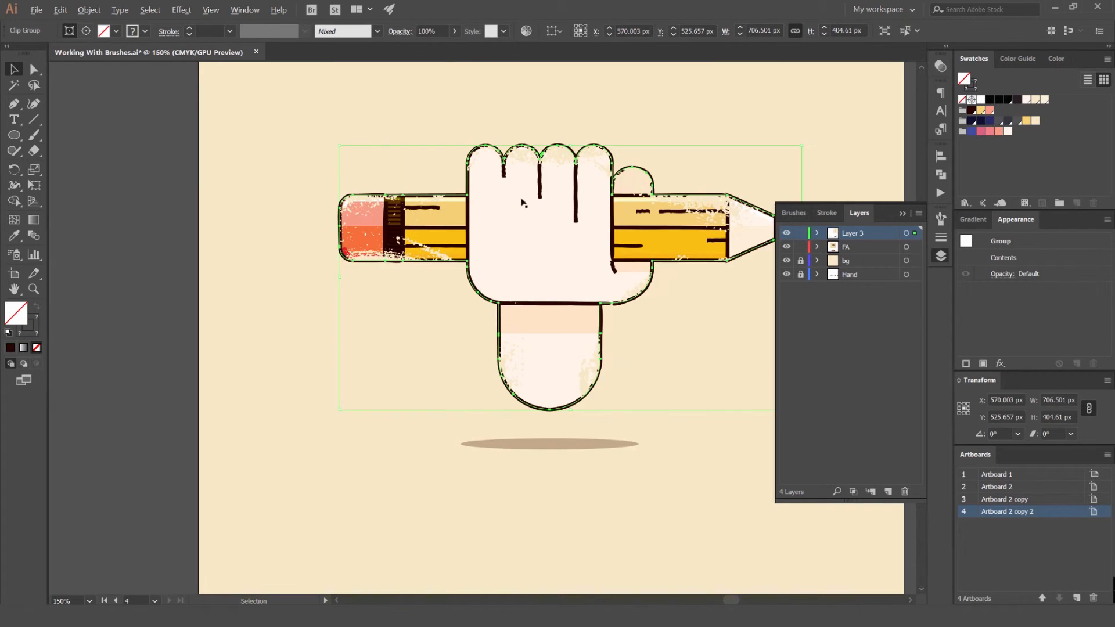
{"action": "scroll", "coordinate": [559, 226], "scroll_direction": "down", "scroll_amount": 3}
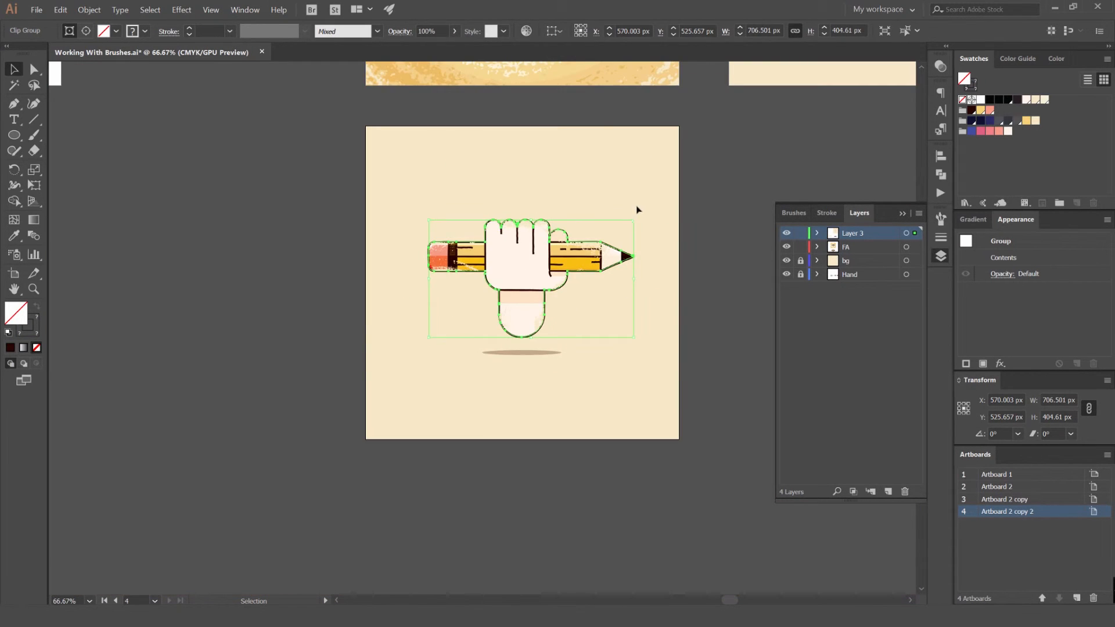
{"action": "left_click", "coordinate": [632, 225]}
{"action": "scroll", "coordinate": [618, 244], "scroll_direction": "up", "scroll_amount": 3}
{"action": "scroll", "coordinate": [579, 240], "scroll_direction": "down", "scroll_amount": 3}
{"action": "scroll", "coordinate": [506, 284], "scroll_direction": "up", "scroll_amount": 3}
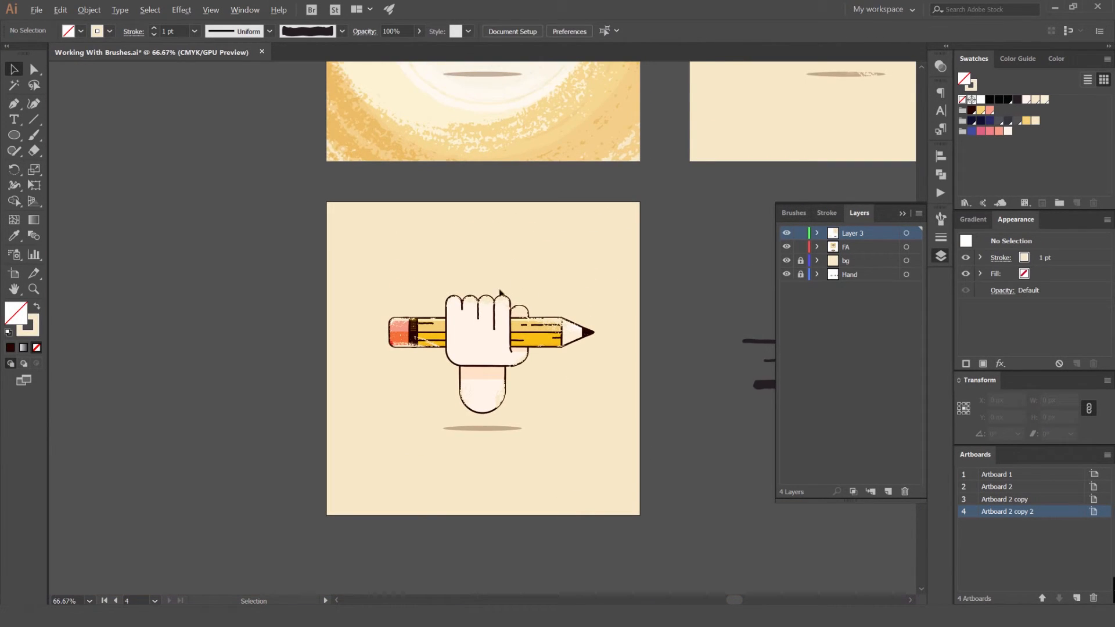
Try moving the clipped texture to the left of the artwork, and undo the move
{"action": "left_click_drag", "start_coordinate": [452, 320], "coordinate": [370, 322]}
{"action": "key", "text": "ctrl+z"}
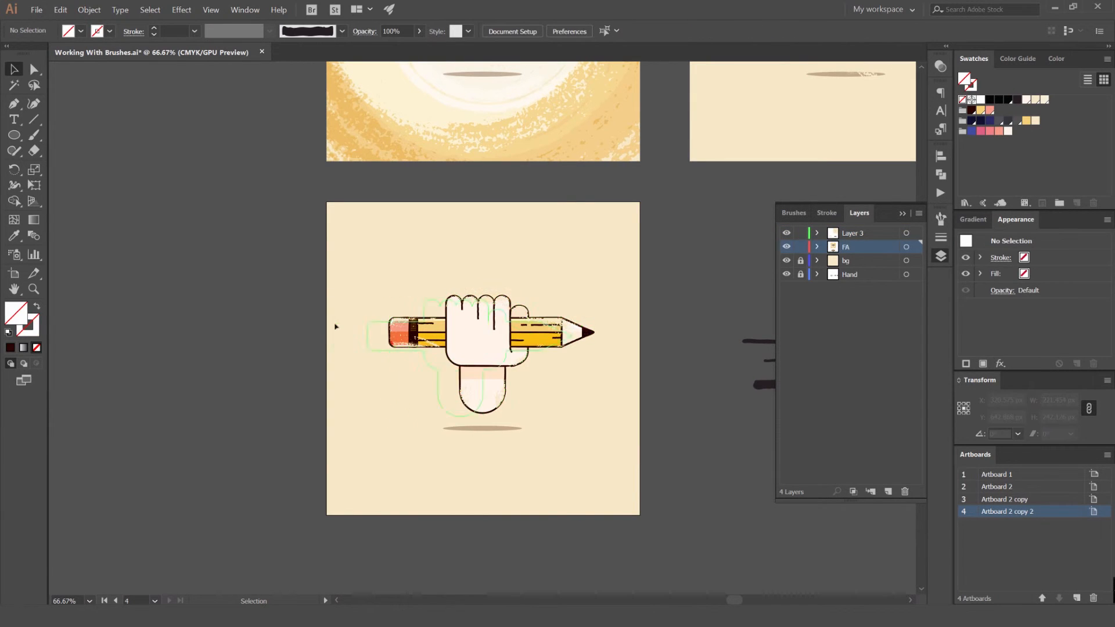
{"action": "key", "text": "ctrl+z"}
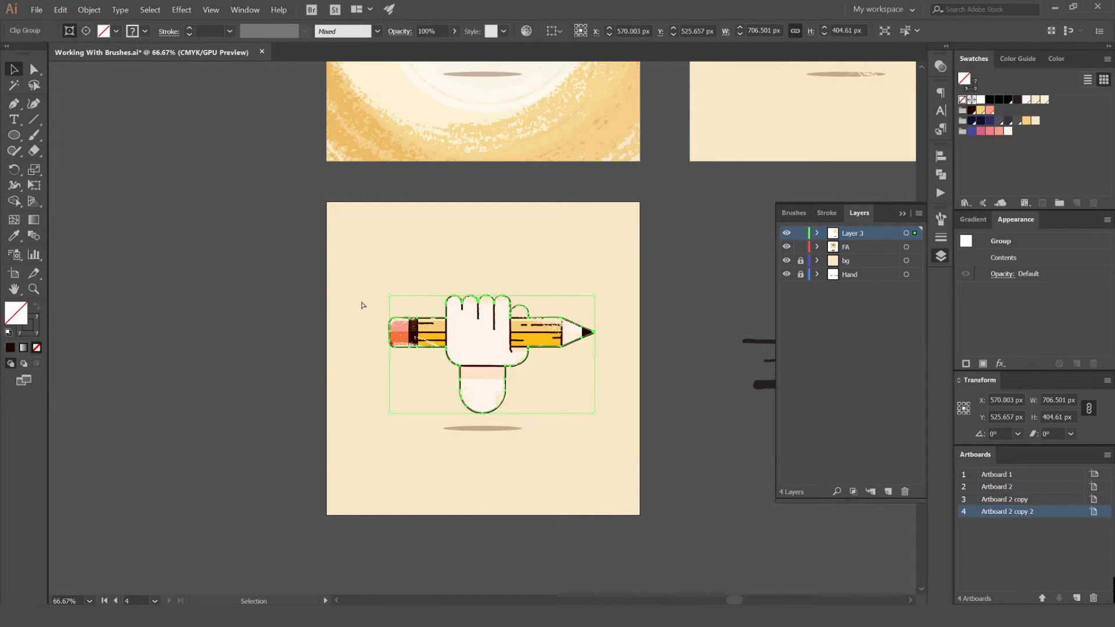
Lock Layer 3 and the FA layer, and unlock the bg layer and make it active
{"action": "left_click", "coordinate": [562, 269]}
{"action": "left_click_drag", "start_coordinate": [607, 260], "coordinate": [559, 233]}
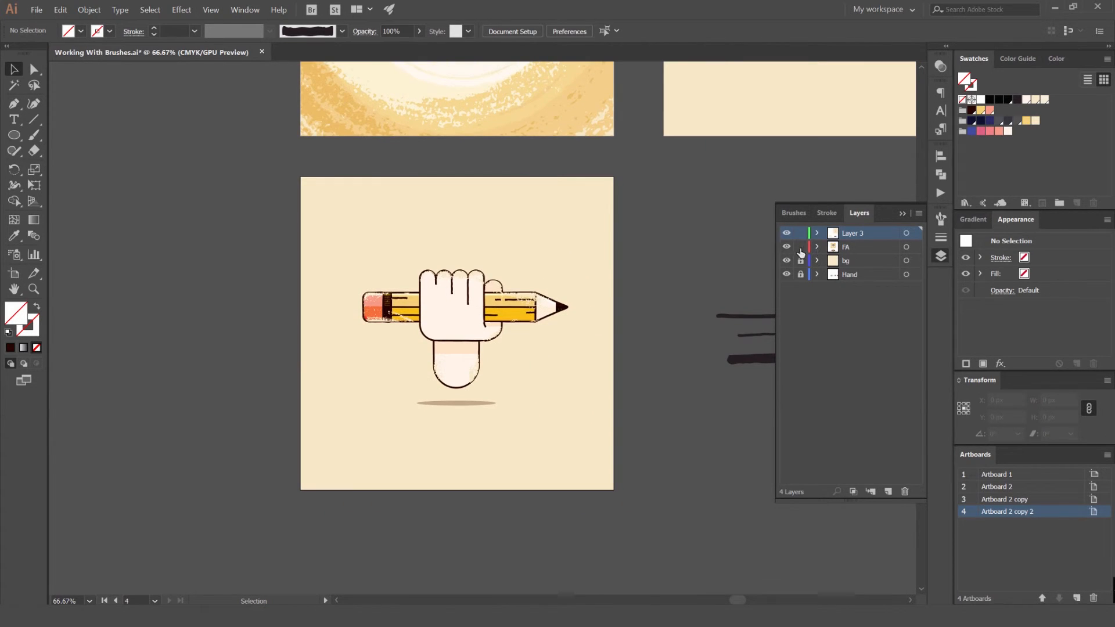
{"action": "left_click", "coordinate": [786, 261]}
{"action": "left_click", "coordinate": [787, 261]}
{"action": "left_click", "coordinate": [801, 233]}
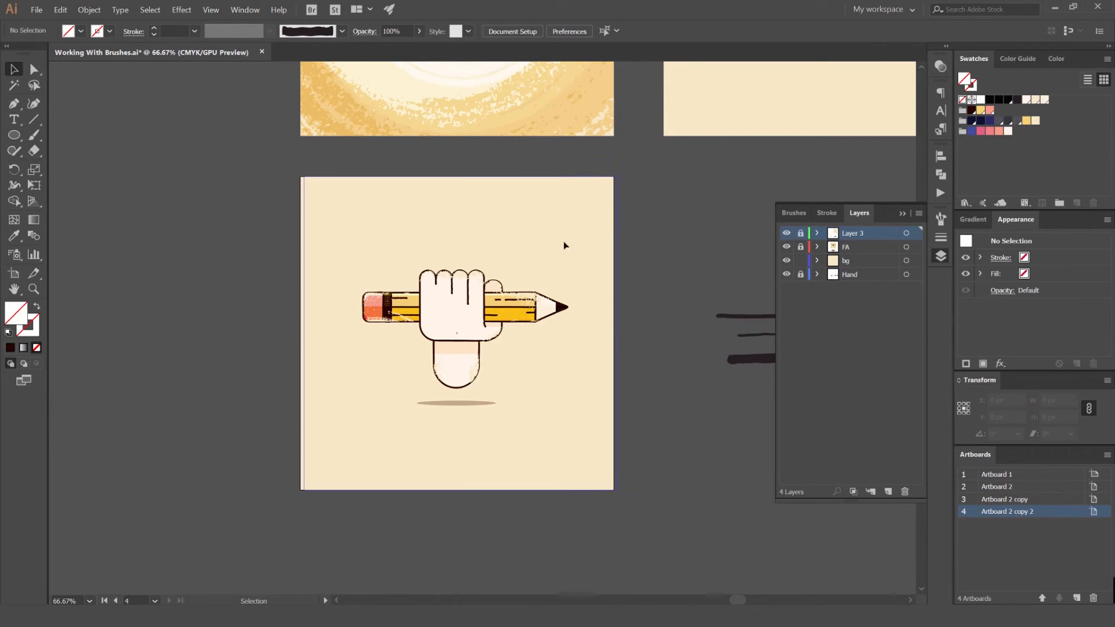
{"action": "left_click", "coordinate": [580, 222]}
{"action": "left_click_drag", "start_coordinate": [623, 250], "coordinate": [649, 200]}
{"action": "left_click", "coordinate": [687, 169]}
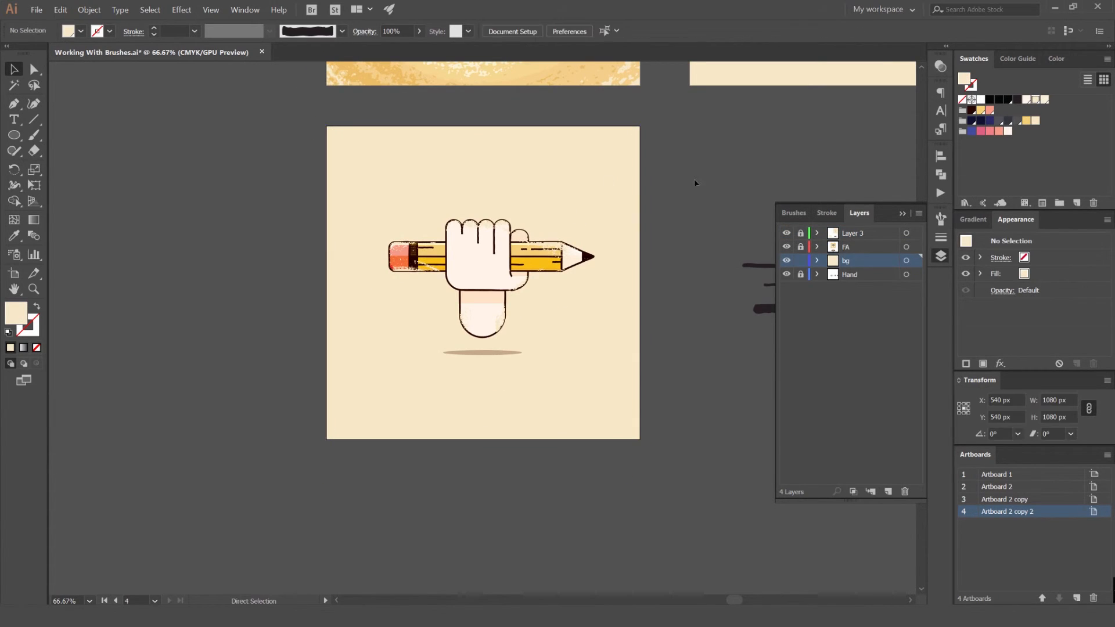
Draw a 756 px circle around the hand on the bg layer, and stroke it in dark brown with Art Brush 13
{"action": "key", "text": "l"}
{"action": "left_click_drag", "start_coordinate": [474, 268], "coordinate": [583, 376]}
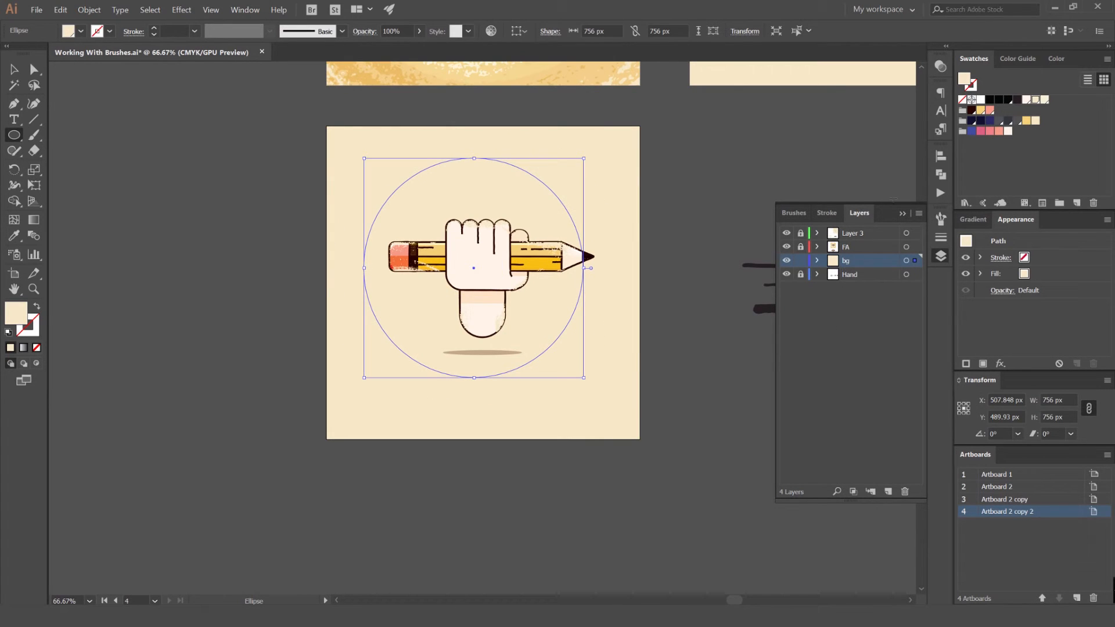
{"action": "left_click", "coordinate": [943, 68]}
{"action": "left_click", "coordinate": [973, 111]}
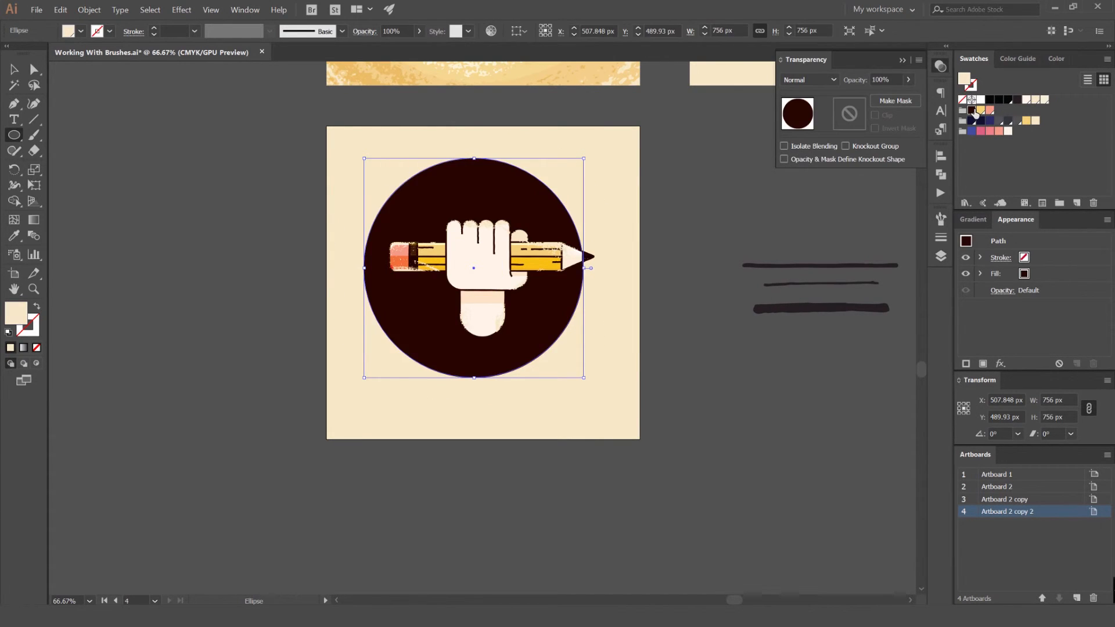
{"action": "scroll", "coordinate": [801, 83], "scroll_direction": "down", "scroll_amount": 1}
{"action": "left_click", "coordinate": [941, 219]}
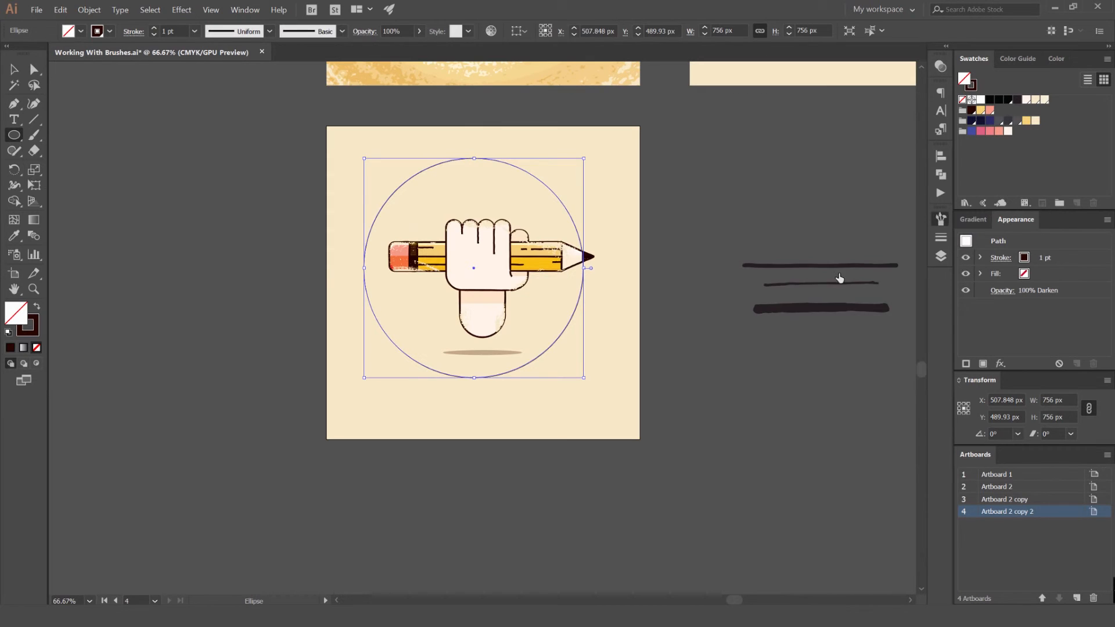
{"action": "left_click", "coordinate": [837, 386]}
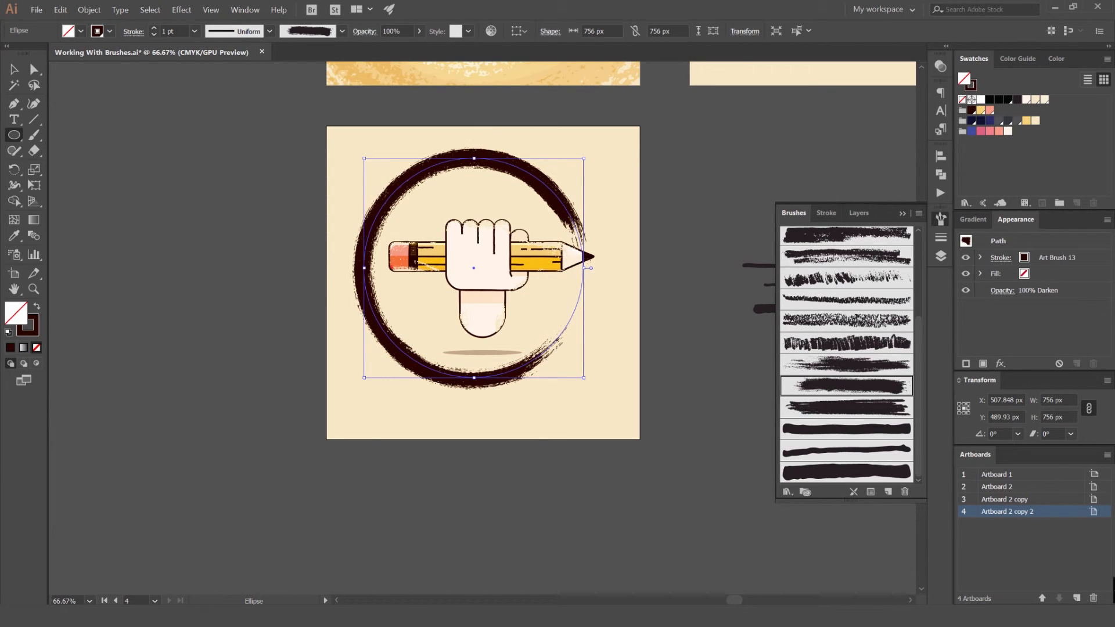
Set the brushed circle's stroke weight to 6 pt, and shift it slightly right and down behind the hand
{"action": "left_click", "coordinate": [154, 28]}
{"action": "left_click", "coordinate": [154, 28]}
{"action": "left_click", "coordinate": [154, 28]}
{"action": "left_click", "coordinate": [153, 28]}
{"action": "left_click", "coordinate": [154, 28]}
{"action": "key", "text": "v"}
{"action": "left_click_drag", "start_coordinate": [513, 157], "coordinate": [539, 167]}
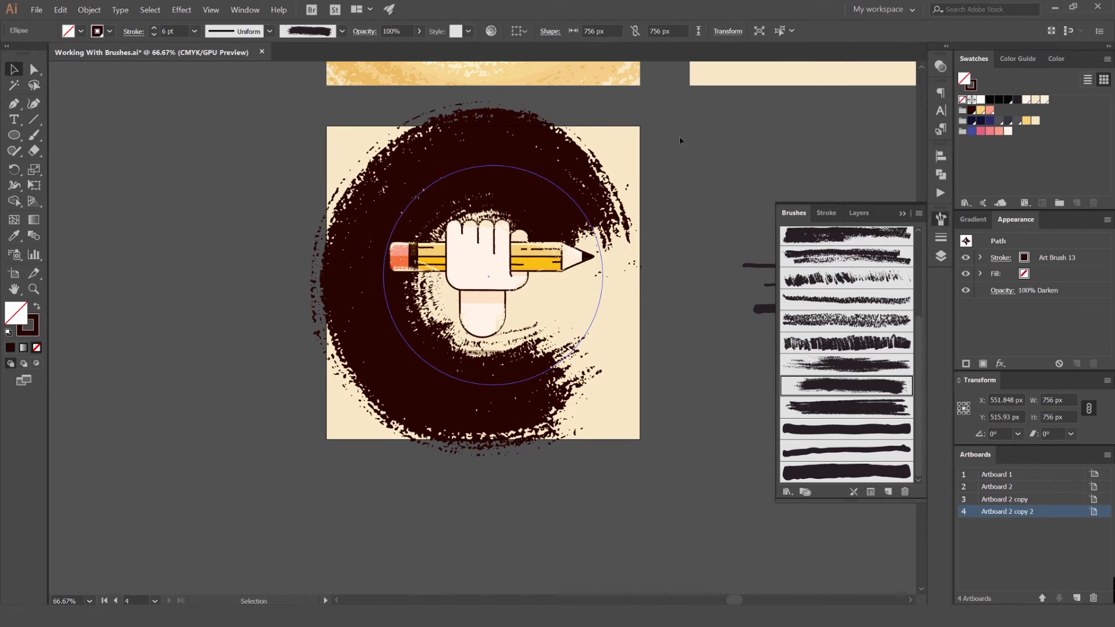
Set the brushed circle's blending mode to Soft Light and its opacity to 40%
{"action": "left_click", "coordinate": [941, 66]}
{"action": "scroll", "coordinate": [791, 81], "scroll_direction": "down", "scroll_amount": 5}
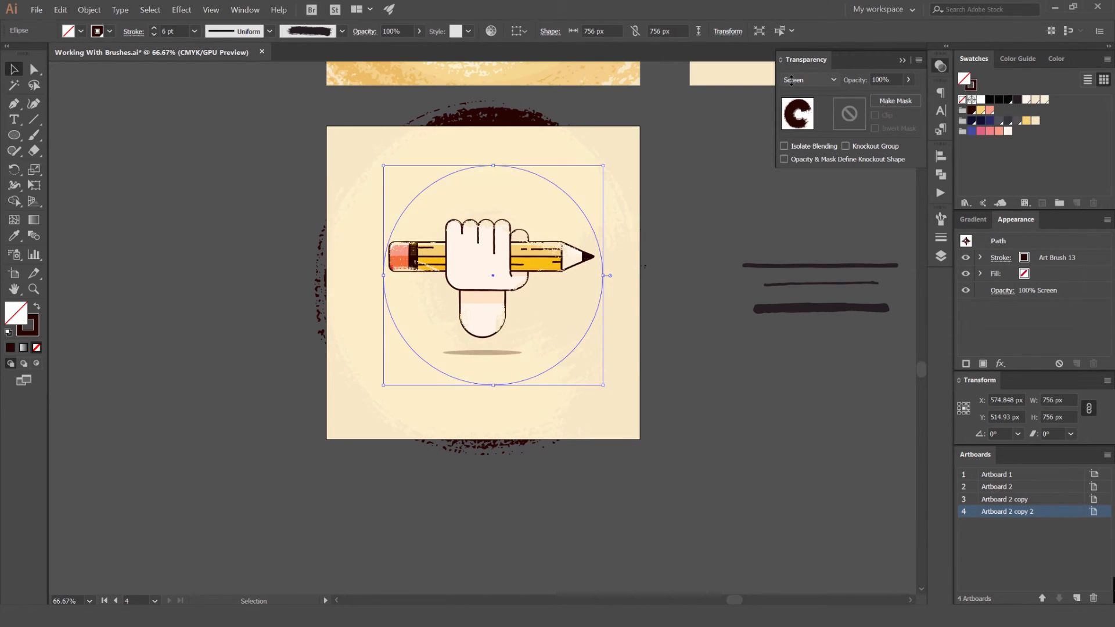
{"action": "scroll", "coordinate": [791, 81], "scroll_direction": "down", "scroll_amount": 2}
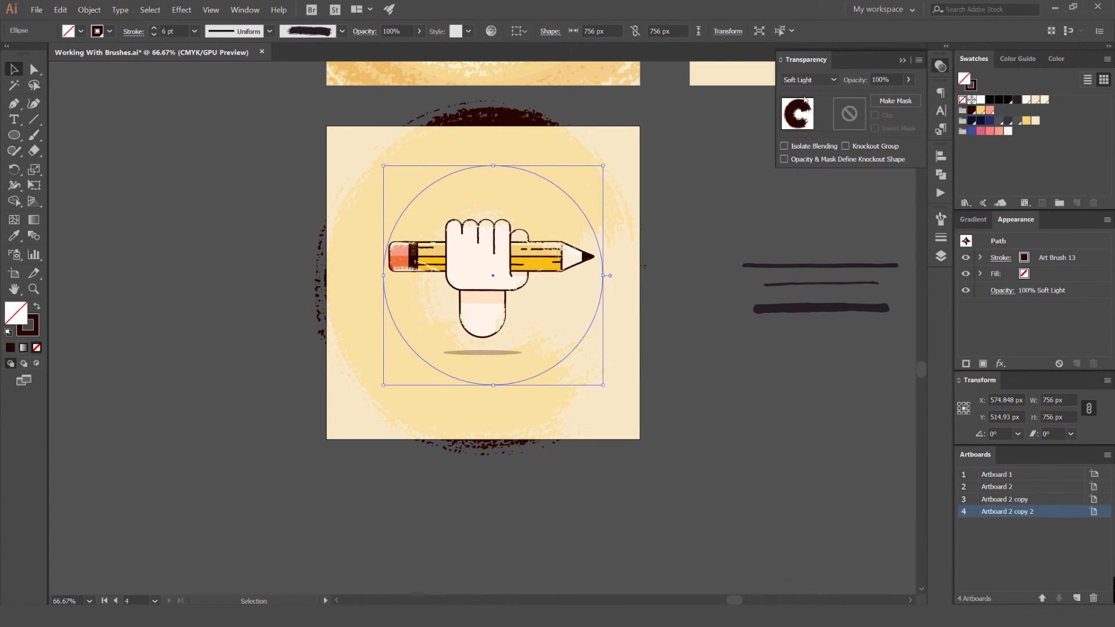
{"action": "left_click", "coordinate": [879, 82]}
{"action": "key", "text": "Return"}
Duplicate the brushed circle in place and rotate the copy counterclockwise to about 93°
{"action": "key", "text": "a"}
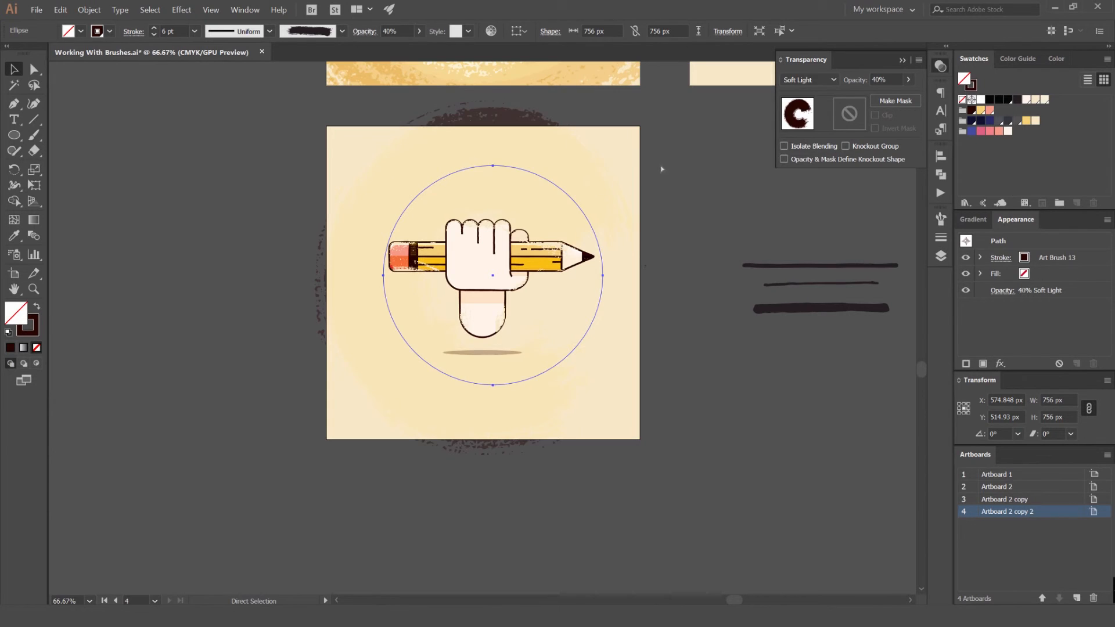
{"action": "key", "text": "v"}
{"action": "left_click_drag", "start_coordinate": [608, 165], "coordinate": [388, 149]}
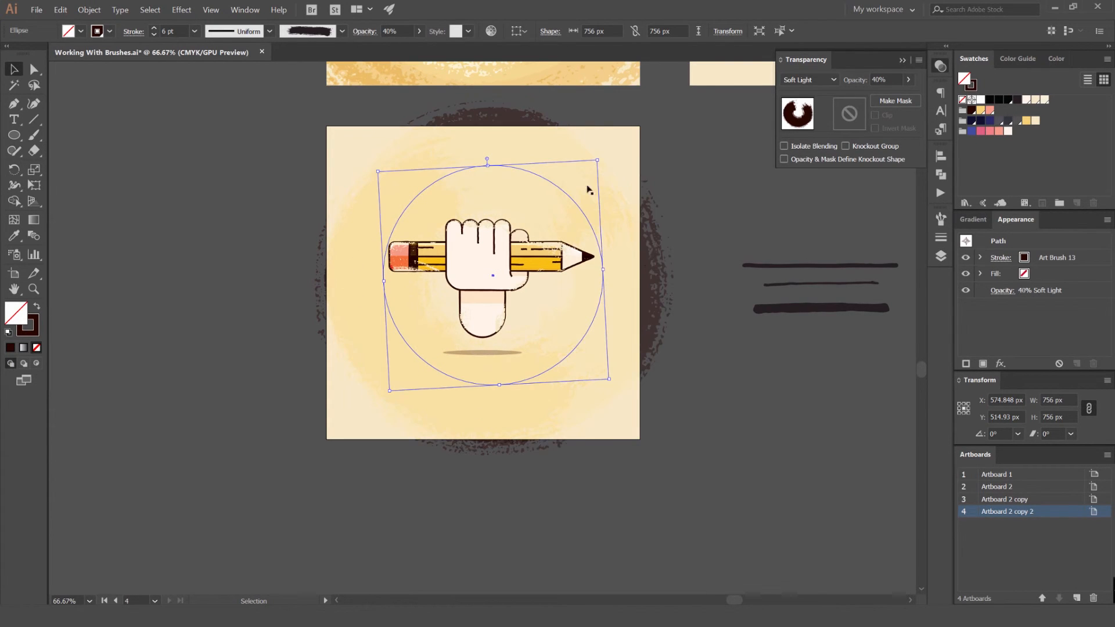
Scale the rotated circle down to about 458 px around its centre, keeping the Art Brush 13 stroke
{"action": "left_click", "coordinate": [941, 218]}
{"action": "scroll", "coordinate": [439, 244], "scroll_direction": "up", "scroll_amount": 1}
{"action": "left_click", "coordinate": [825, 366]}
{"action": "left_click", "coordinate": [834, 386]}
{"action": "left_click", "coordinate": [941, 67]}
{"action": "scroll", "coordinate": [818, 83], "scroll_direction": "down", "scroll_amount": 2}
{"action": "scroll", "coordinate": [816, 80], "scroll_direction": "up", "scroll_amount": 5}
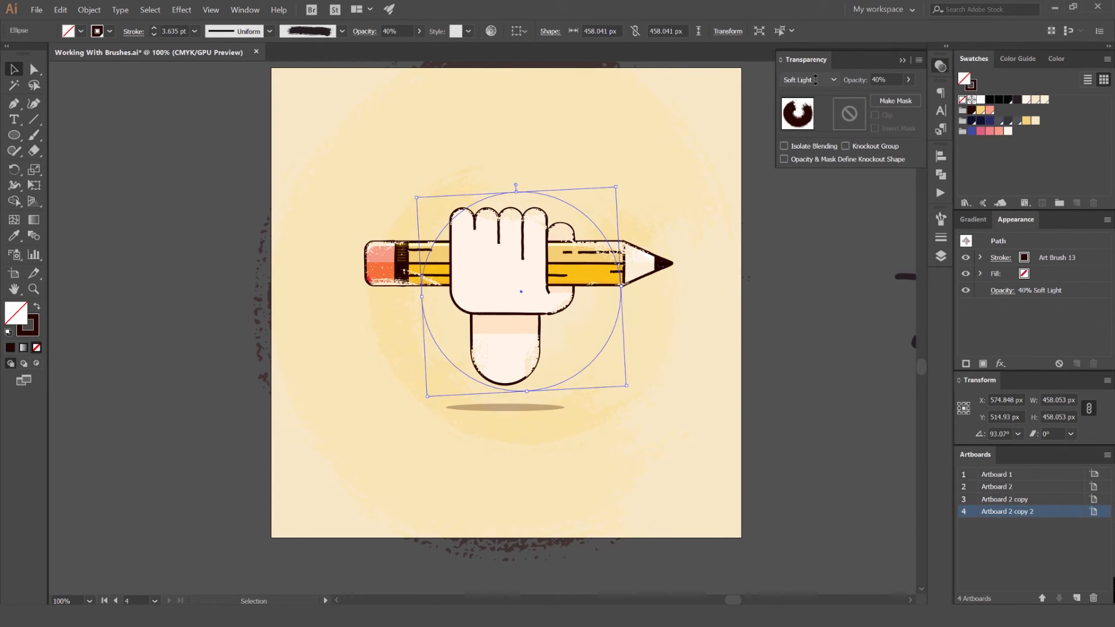
Recolor the smaller circle's stroke yellow with no fill, and set its blending mode to Color Burn
{"action": "left_click", "coordinate": [1026, 121]}
{"action": "scroll", "coordinate": [814, 81], "scroll_direction": "up", "scroll_amount": 5}
{"action": "scroll", "coordinate": [808, 80], "scroll_direction": "down", "scroll_amount": 1}
{"action": "key", "text": "/"}
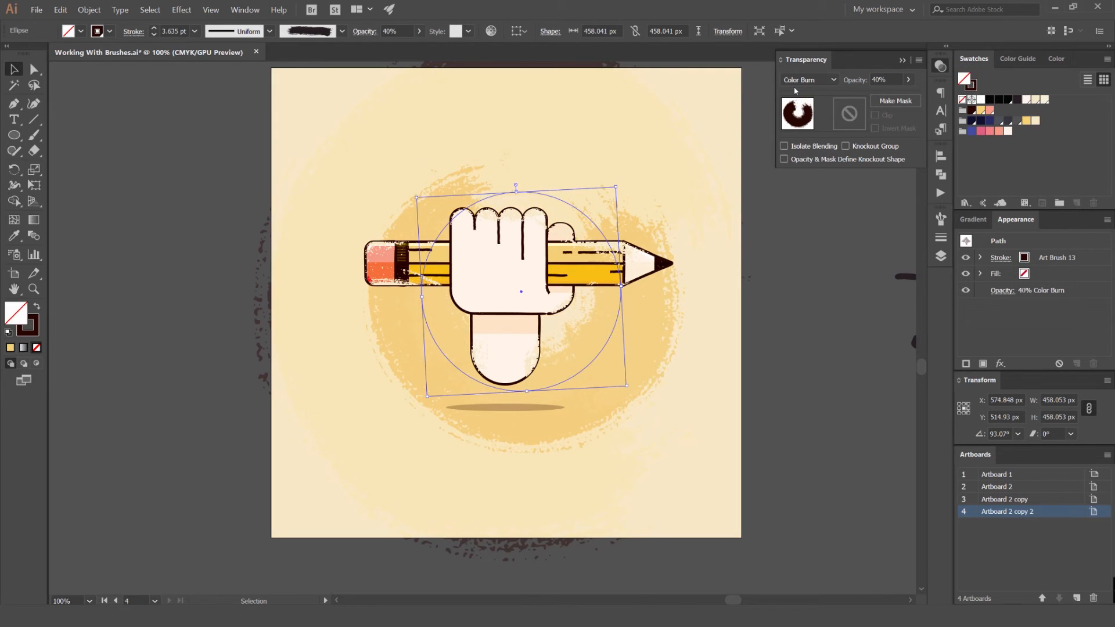
{"action": "key", "text": "x"}
{"action": "left_click", "coordinate": [1026, 120]}
{"action": "scroll", "coordinate": [802, 85], "scroll_direction": "up", "scroll_amount": 2}
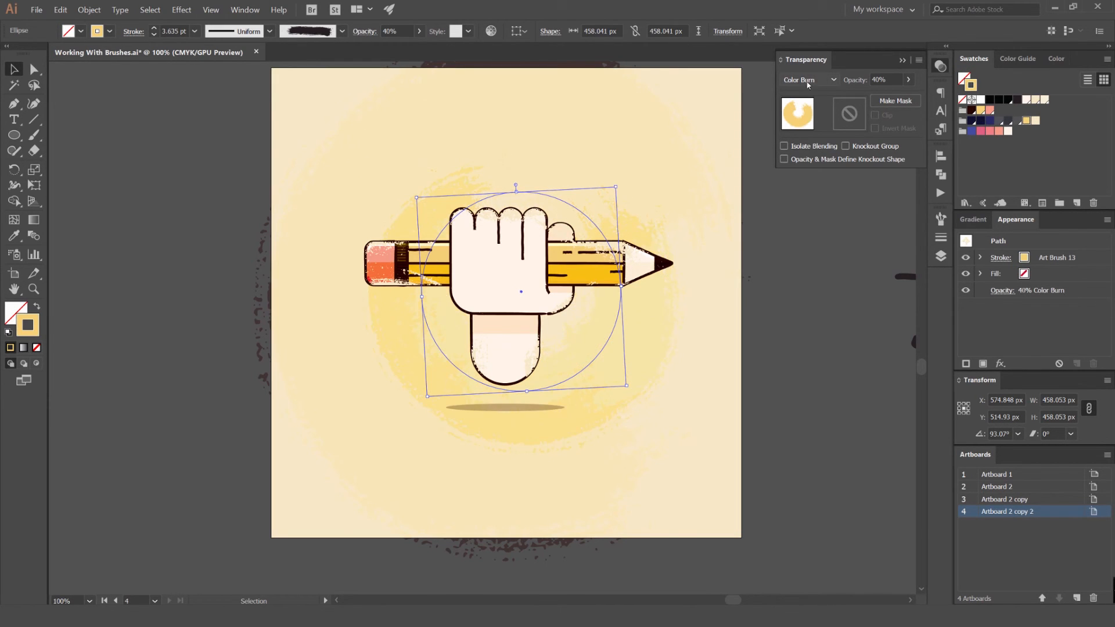
Enlarge the yellow circle slightly, and make a copy of it rotated to about 195° and scaled to about 754 px
{"action": "scroll", "coordinate": [802, 82], "scroll_direction": "down", "scroll_amount": 1}
{"action": "key", "text": "Up"}
{"action": "left_click_drag", "start_coordinate": [617, 188], "coordinate": [633, 173]}
{"action": "scroll", "coordinate": [631, 175], "scroll_direction": "down", "scroll_amount": 2}
{"action": "left_click_drag", "start_coordinate": [641, 249], "coordinate": [593, 260]}
{"action": "left_click_drag", "start_coordinate": [591, 176], "coordinate": [464, 250]}
{"action": "key", "text": "ctrl+z"}
{"action": "left_click_drag", "start_coordinate": [593, 173], "coordinate": [642, 130]}
Nudge the large yellow circle left and down so it sits off-centre behind the hand
{"action": "key", "text": "shift+Down"}
{"action": "key", "text": "shift+Down"}
{"action": "key", "text": "shift+Left"}
{"action": "key", "text": "shift+Down"}
{"action": "key", "text": "shift+Down"}
{"action": "key", "text": "shift+Down"}
{"action": "key", "text": "shift+Down"}
{"action": "key", "text": "shift+Down"}
{"action": "key", "text": "shift+Left"}
{"action": "key", "text": "shift+Left"}
{"action": "key", "text": "shift+Left"}
{"action": "key", "text": "shift+Left"}
{"action": "key", "text": "shift+Down"}
{"action": "key", "text": "shift+Left"}
{"action": "key", "text": "shift+Left"}
{"action": "key", "text": "shift+Left"}
{"action": "key", "text": "shift+Left"}
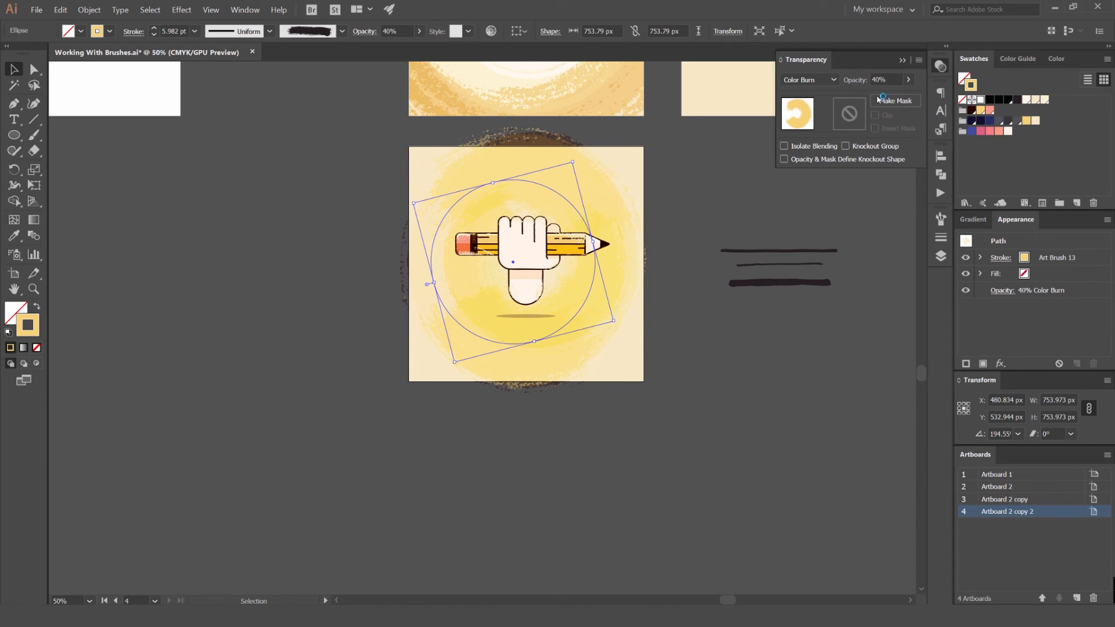
Recolor the large yellow circle's stroke white, and set its blending mode to Screen
{"action": "left_click", "coordinate": [981, 100]}
{"action": "scroll", "coordinate": [804, 79], "scroll_direction": "down", "scroll_amount": 2}
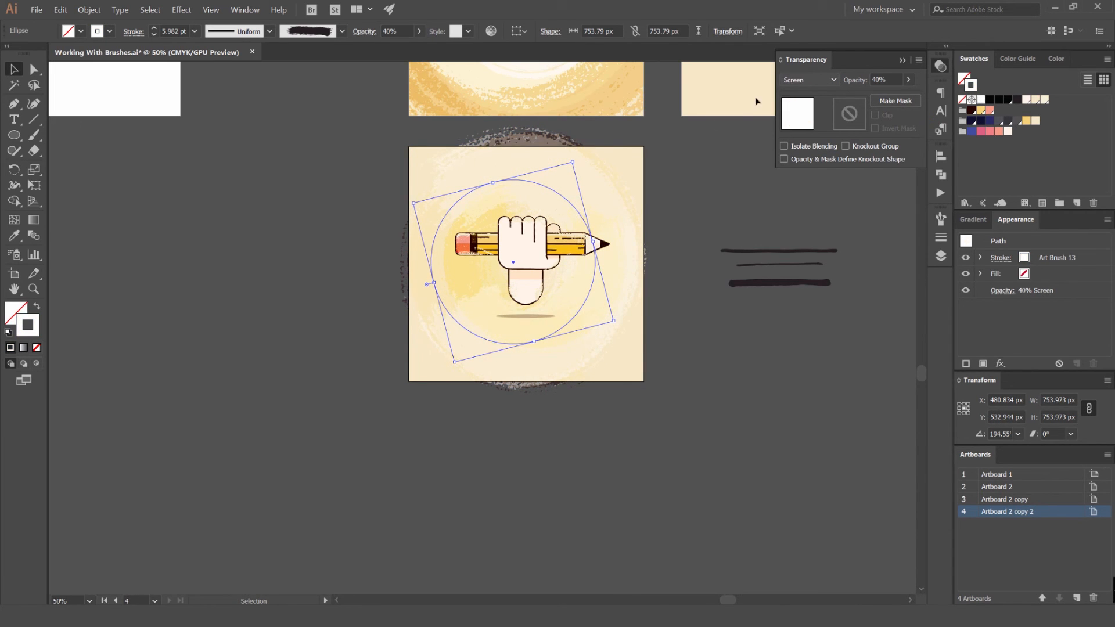
{"action": "key", "text": "ctrl+plus"}
{"action": "left_click", "coordinate": [707, 165]}
Draw a 1080 px square covering the whole artboard, and fill it with dark blue and no stroke
{"action": "left_click_drag", "start_coordinate": [547, 204], "coordinate": [498, 219]}
{"action": "key", "text": "m"}
{"action": "left_click_drag", "start_coordinate": [306, 137], "coordinate": [620, 450]}
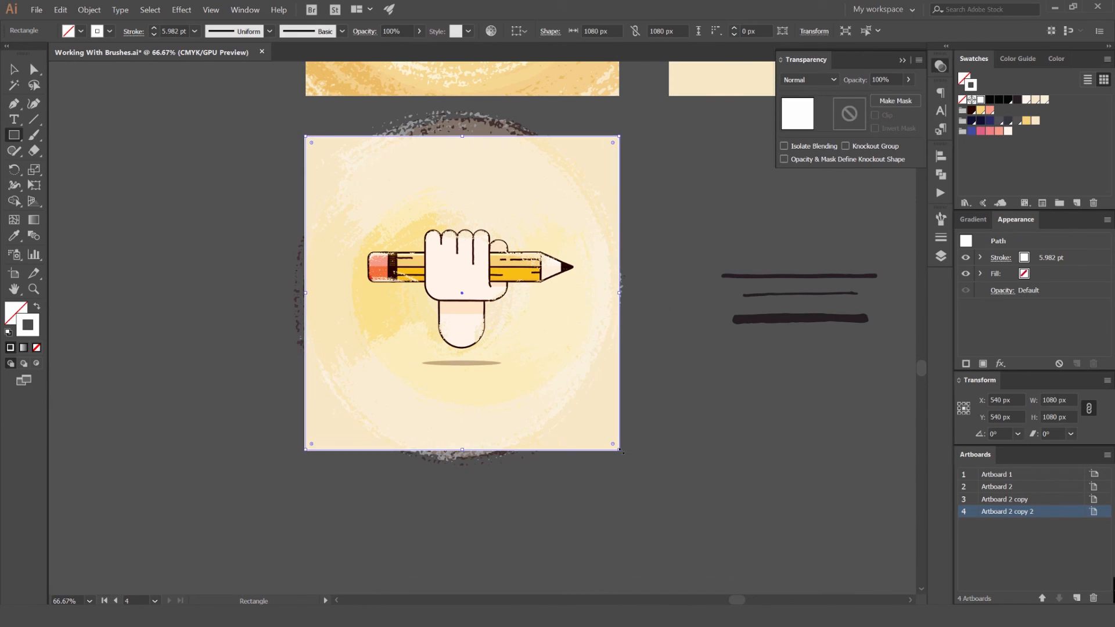
{"action": "left_click", "coordinate": [998, 124]}
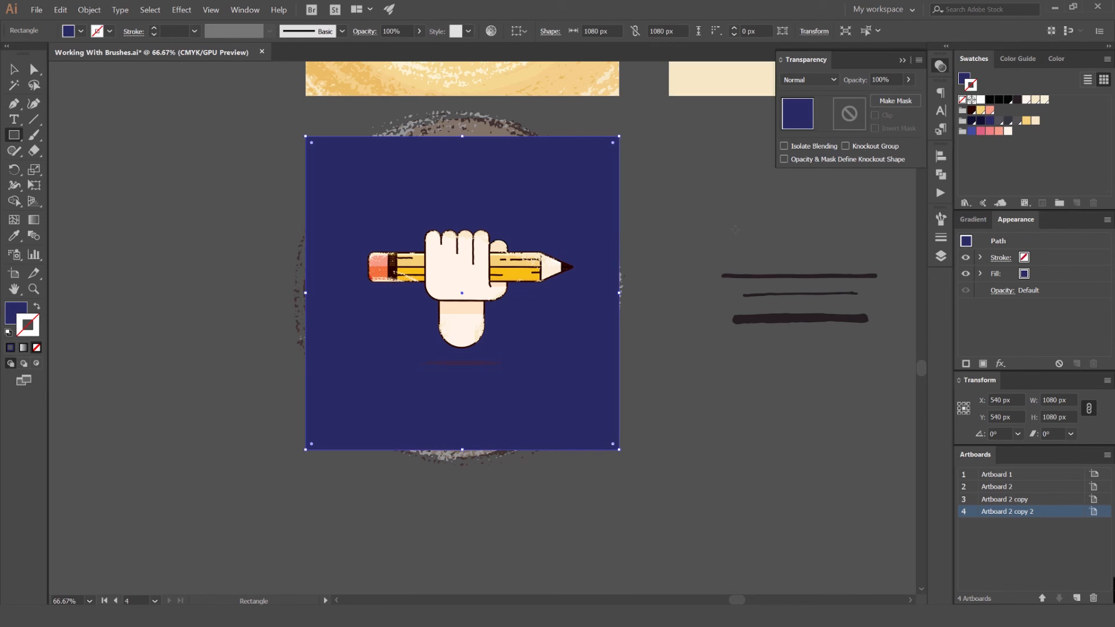
Make a clipping mask from the blue square and the three brushed background circles
{"action": "key", "text": "v"}
{"action": "left_click", "coordinate": [677, 179]}
{"action": "key", "text": "ctrl+a"}
{"action": "left_click_drag", "start_coordinate": [653, 411], "coordinate": [416, 309]}
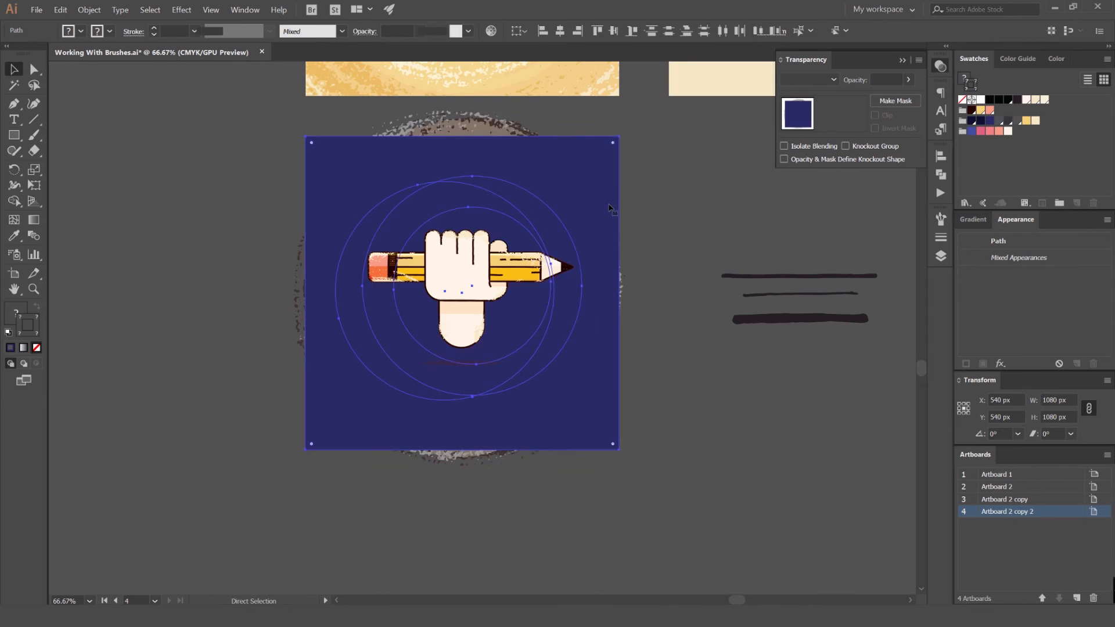
{"action": "key", "text": "ctrl+7"}
{"action": "left_click", "coordinate": [672, 193]}
Try moving the clipped circle group off the artboard to the left, and undo the move
{"action": "scroll", "coordinate": [640, 206], "scroll_direction": "down", "scroll_amount": 1}
{"action": "left_click_drag", "start_coordinate": [493, 187], "coordinate": [167, 213]}
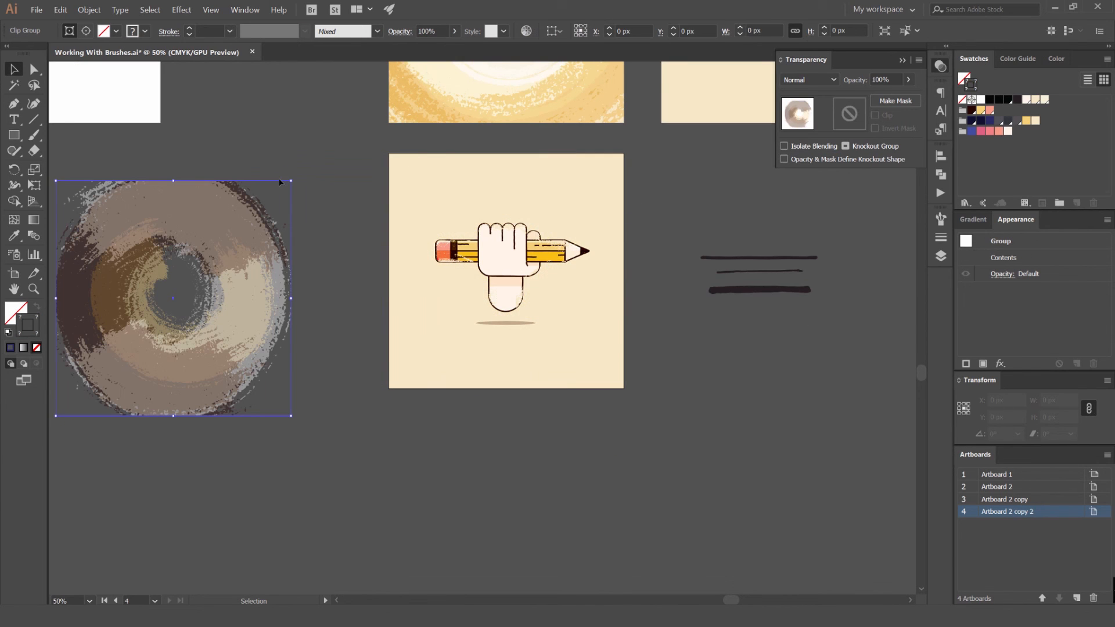
{"action": "key", "text": "ctrl+z"}
{"action": "left_click", "coordinate": [293, 157]}
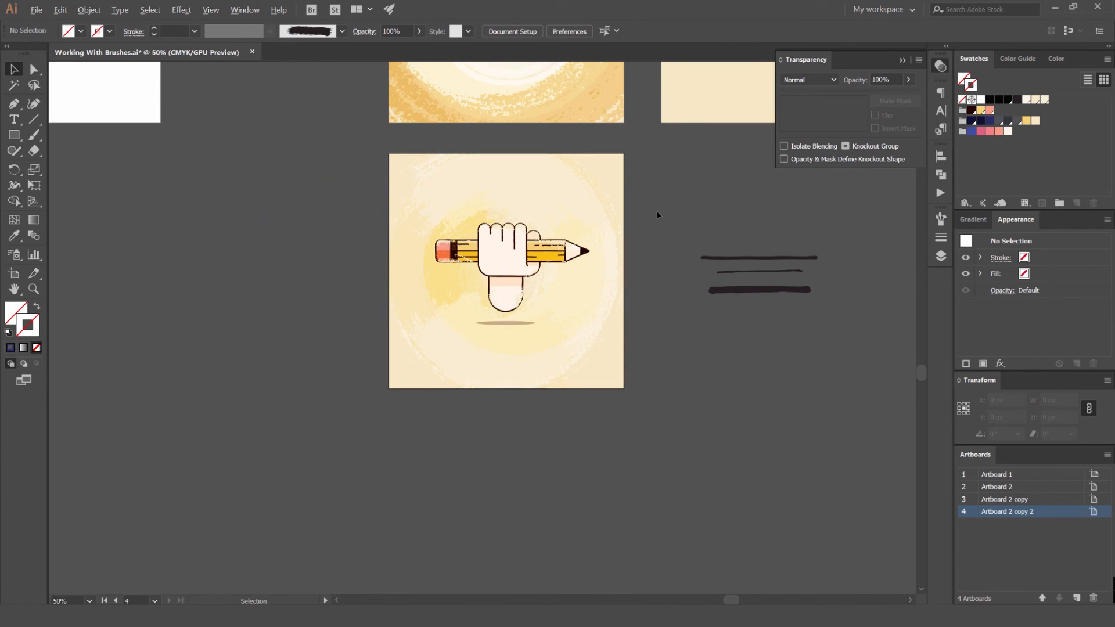
Examine the textured hand and pencil up close and the complete illustration with its brushed background
{"action": "scroll", "coordinate": [657, 213], "scroll_direction": "down", "scroll_amount": 1}
{"action": "scroll", "coordinate": [669, 207], "scroll_direction": "up", "scroll_amount": 1}
{"action": "scroll", "coordinate": [478, 302], "scroll_direction": "up", "scroll_amount": 2}
{"action": "scroll", "coordinate": [504, 285], "scroll_direction": "up", "scroll_amount": 1}
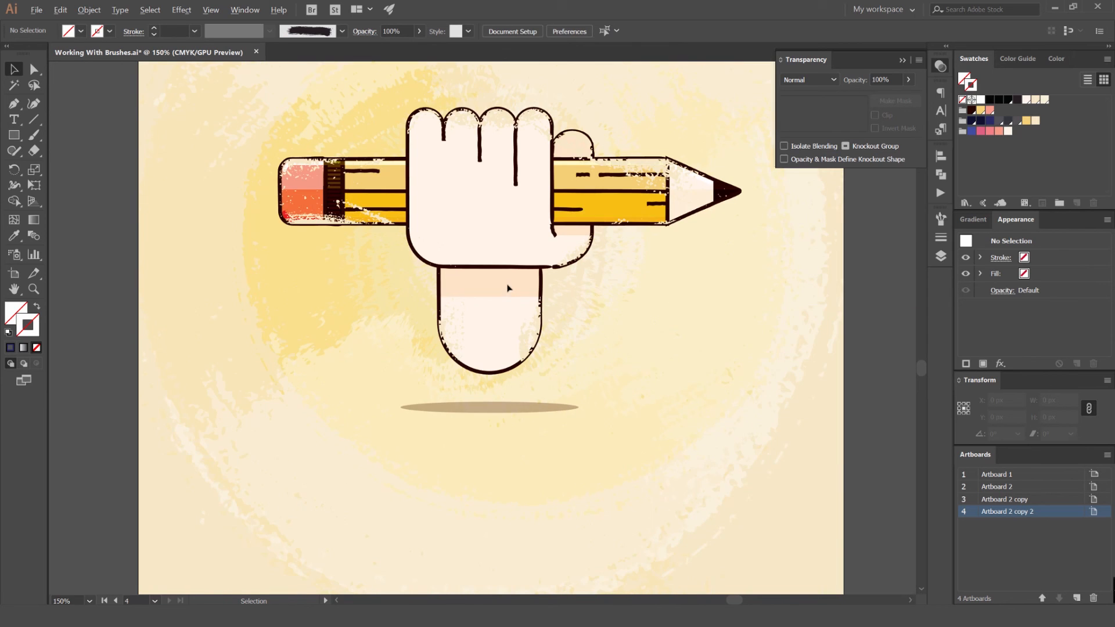
{"action": "left_click_drag", "start_coordinate": [600, 239], "coordinate": [592, 255]}
{"action": "scroll", "coordinate": [587, 257], "scroll_direction": "up", "scroll_amount": 4}
{"action": "scroll", "coordinate": [563, 279], "scroll_direction": "down", "scroll_amount": 7}
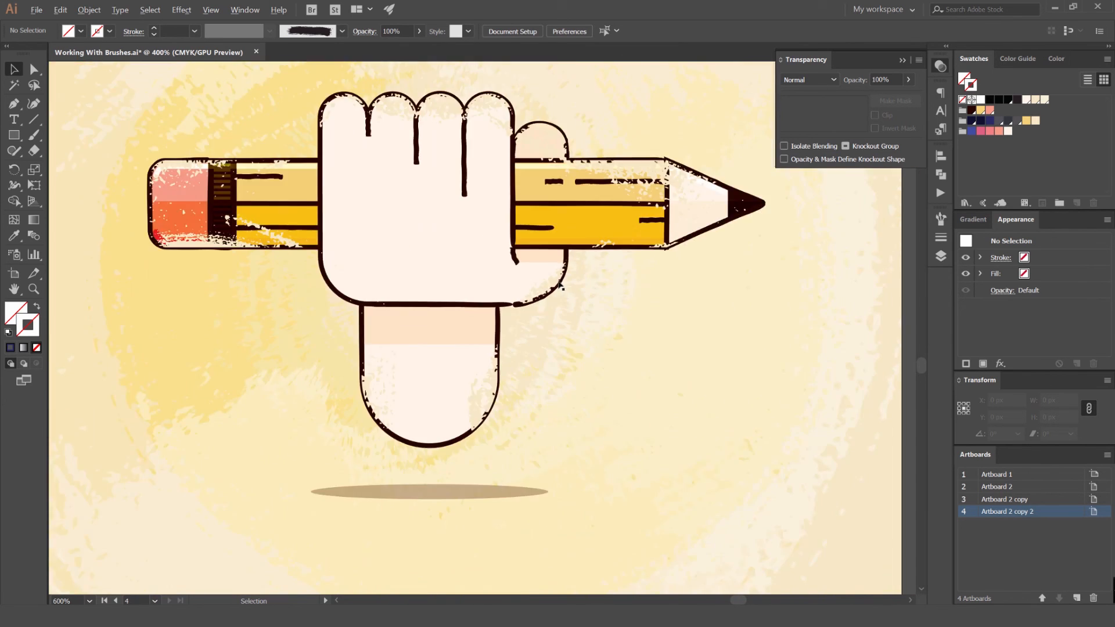
{"action": "scroll", "coordinate": [645, 230], "scroll_direction": "up", "scroll_amount": 1}
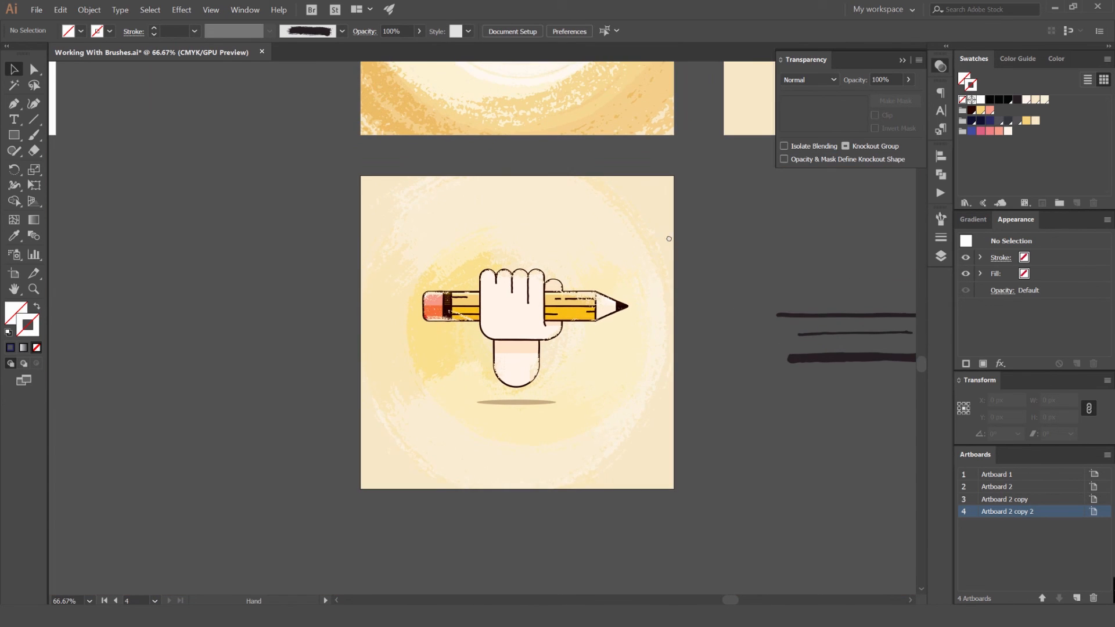
{"action": "scroll", "coordinate": [673, 188], "scroll_direction": "down", "scroll_amount": 1}
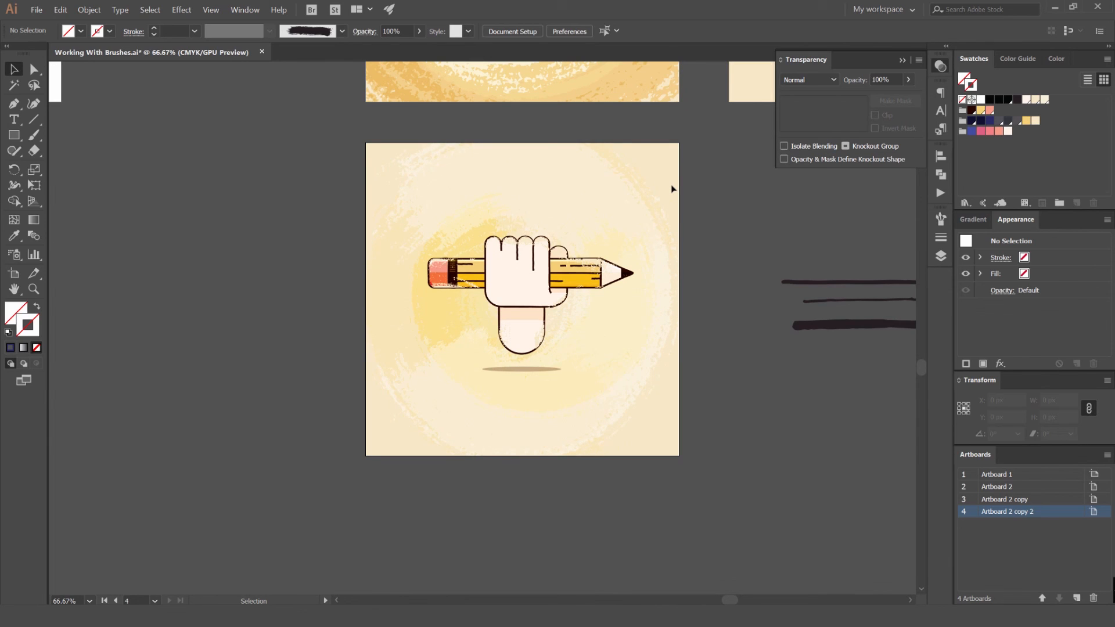